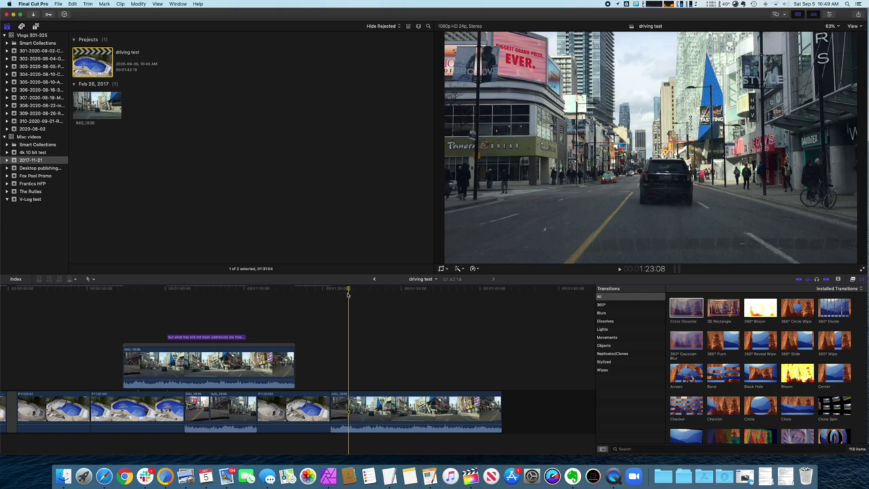
Try the 3D Rectangle transition at the cut between pool clip P1130141 and the last IMG_1936 clip, play it back and remove it
{"action": "left_click_drag", "start_coordinate": [349, 290], "coordinate": [330, 288]}
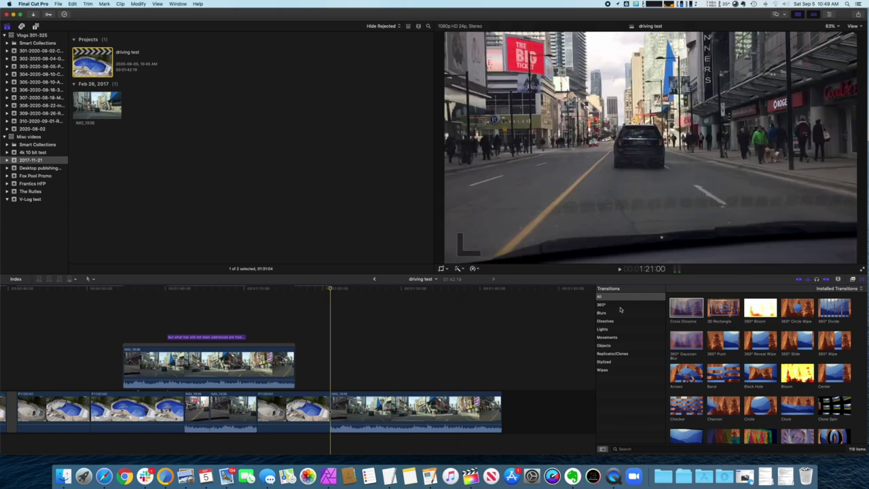
{"action": "left_click", "coordinate": [685, 309]}
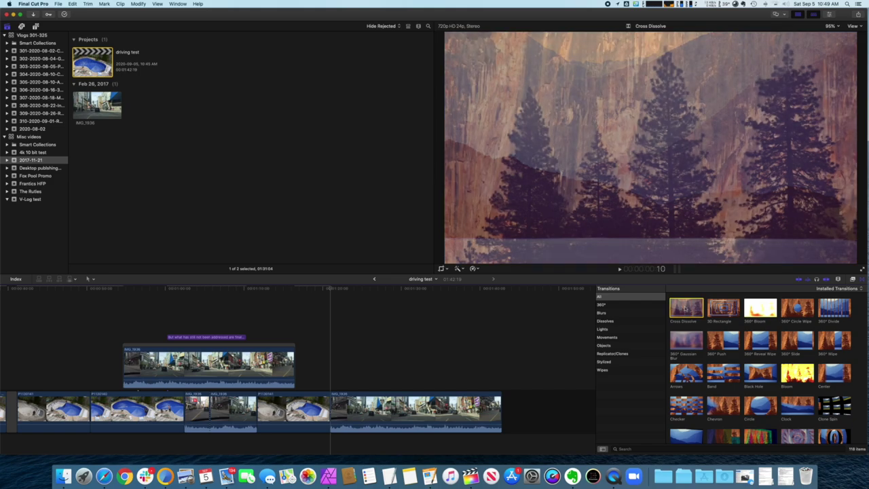
{"action": "left_click", "coordinate": [722, 309]}
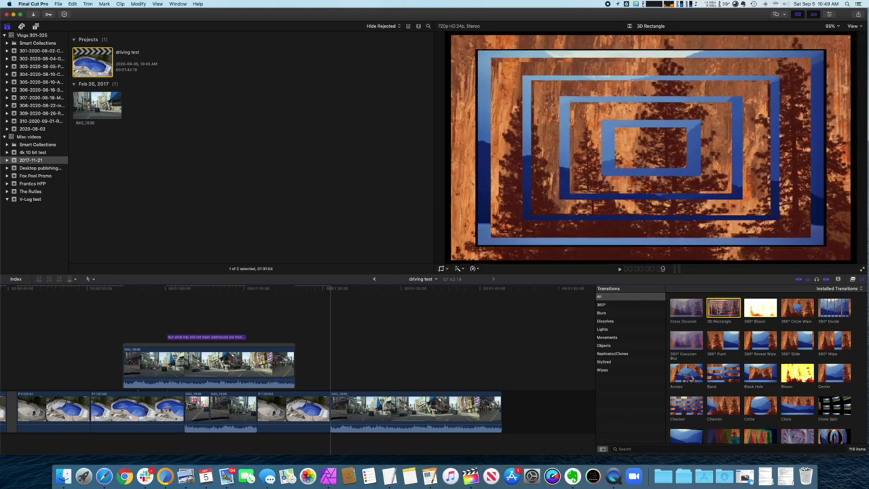
{"action": "left_click_drag", "start_coordinate": [723, 309], "coordinate": [331, 415]}
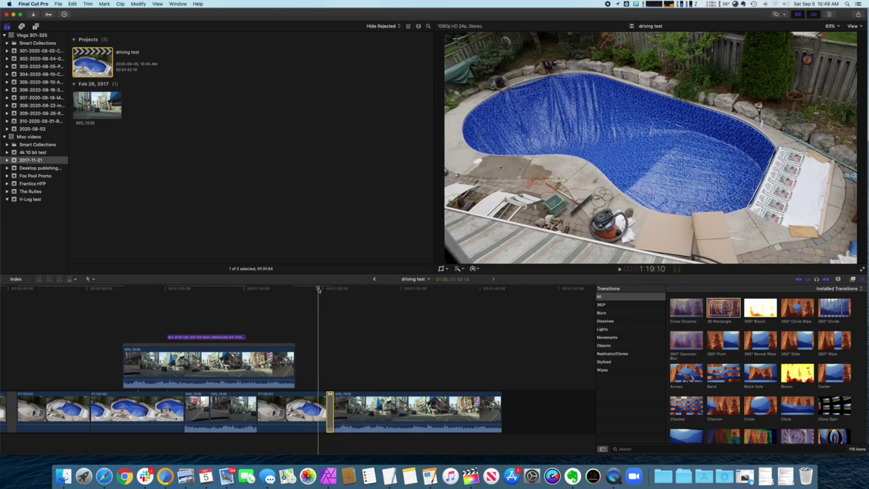
{"action": "key", "text": "space"}
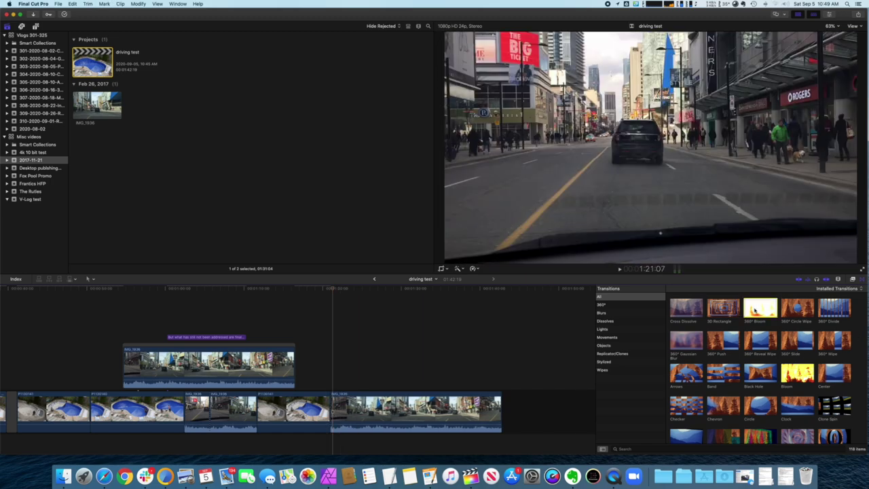
Try the 360° Bloom transition at the cut before the last IMG_1936 driving clip and play it back
{"action": "left_click_drag", "start_coordinate": [753, 310], "coordinate": [332, 400]}
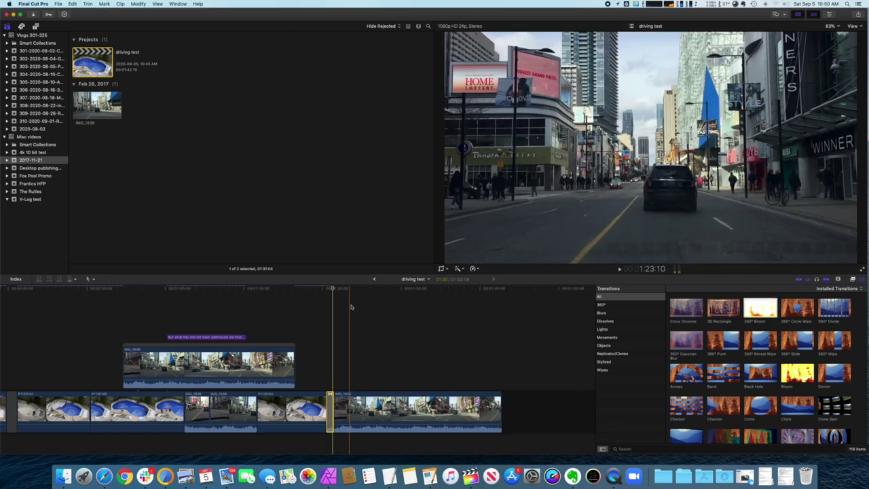
{"action": "left_click", "coordinate": [321, 288]}
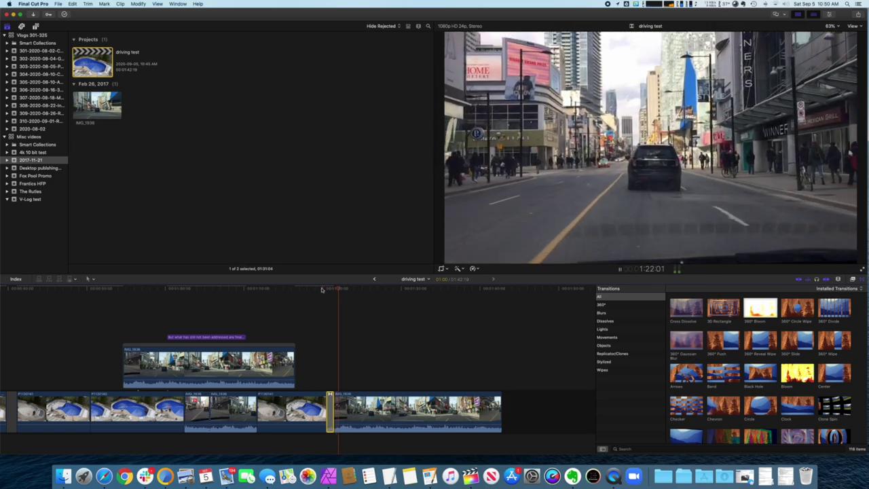
{"action": "key", "text": "space"}
Try the Arrows transition between the pool clip and the last driving clip, play it back and delete it
{"action": "left_click_drag", "start_coordinate": [625, 425], "coordinate": [171, 475]}
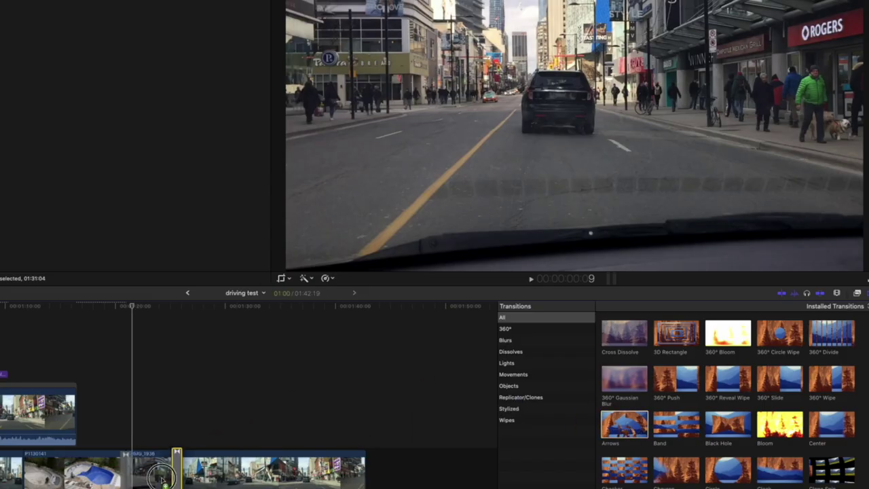
{"action": "key", "text": "space"}
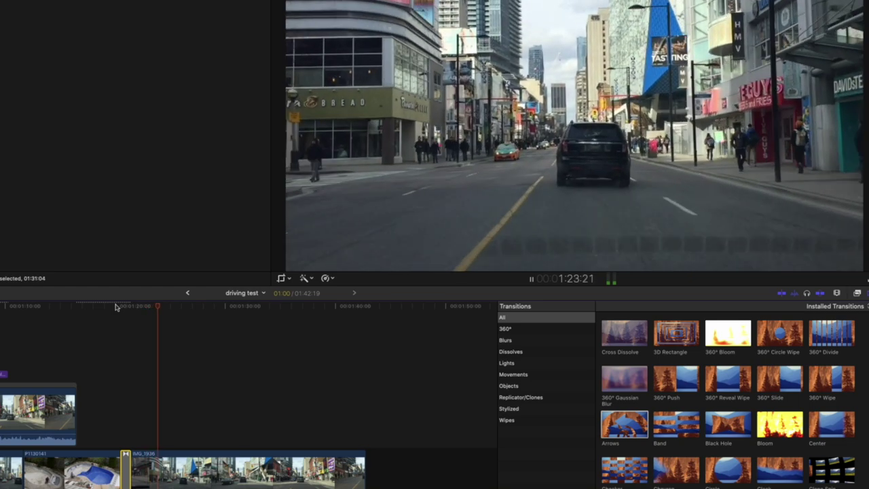
{"action": "key", "text": "space"}
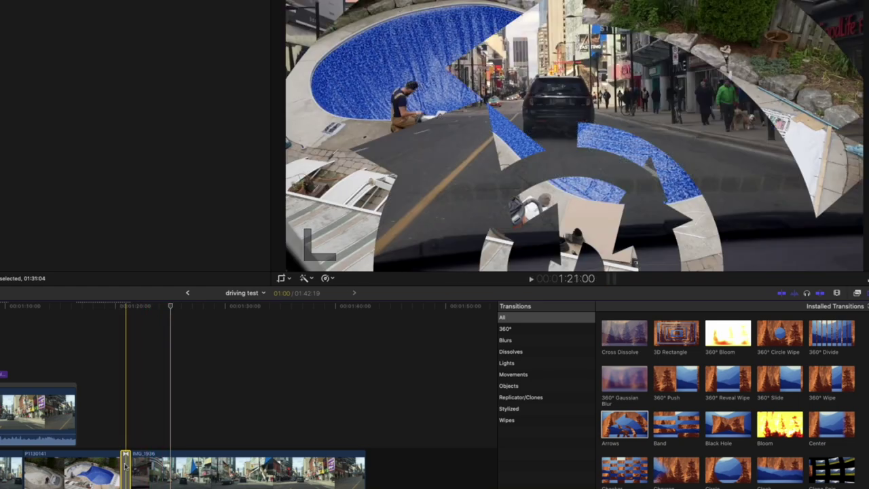
{"action": "key", "text": "Delete"}
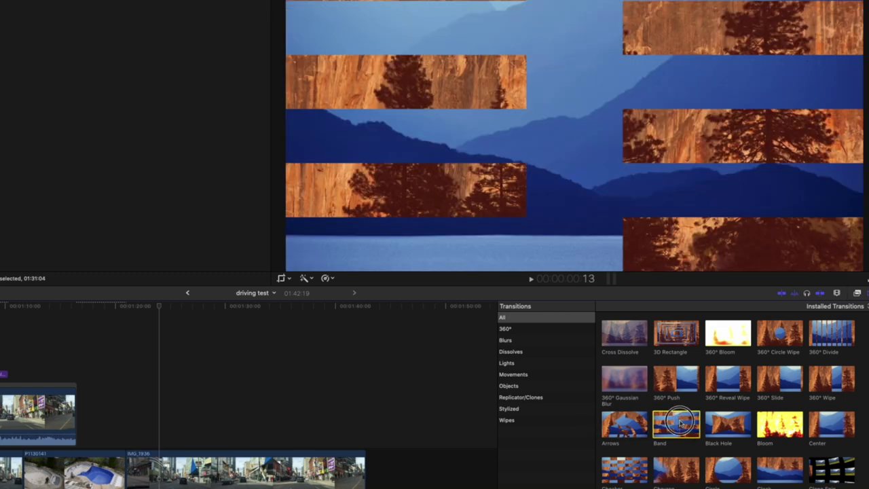
Try the Band transition between the pool clip and the last driving clip, preview it from just before the cut and remove it
{"action": "left_click_drag", "start_coordinate": [687, 426], "coordinate": [128, 456]}
{"action": "left_click_drag", "start_coordinate": [157, 306], "coordinate": [114, 307]}
{"action": "key", "text": "space"}
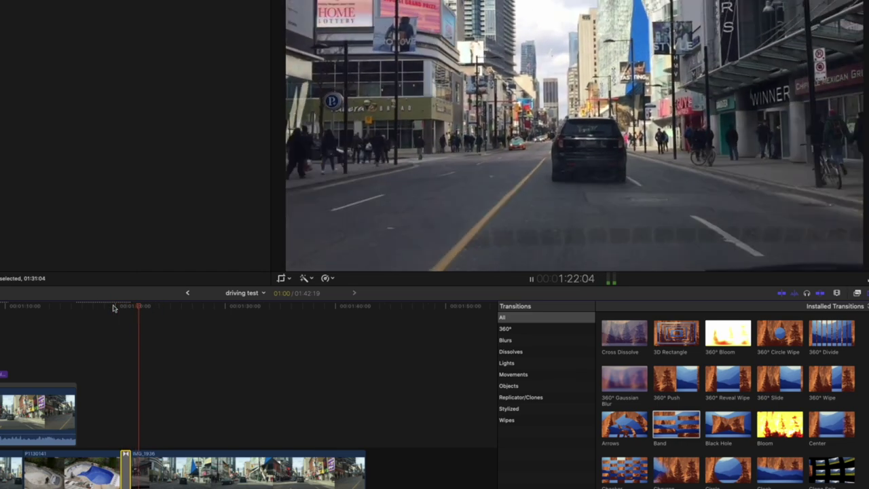
{"action": "key", "text": "space"}
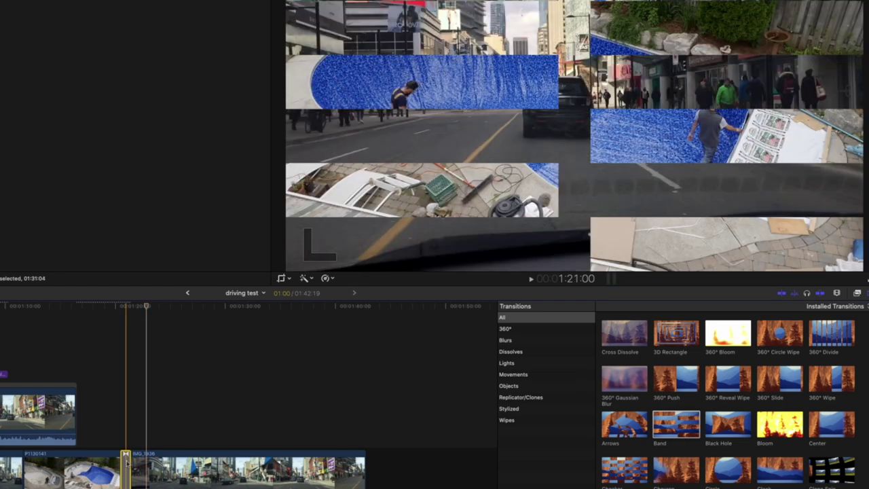
{"action": "left_click", "coordinate": [135, 427]}
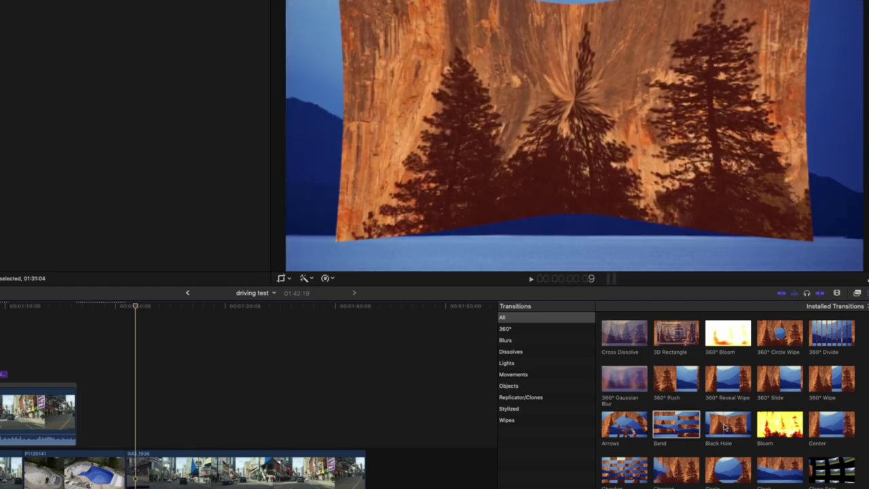
Try the Black Hole transition between the pool clip and the last driving clip, preview it and delete it
{"action": "mouse_move", "coordinate": [733, 431]}
{"action": "left_mouse_down"}
{"action": "mouse_move", "coordinate": [523, 417]}
{"action": "mouse_move", "coordinate": [119, 462]}
{"action": "mouse_move", "coordinate": [126, 452]}
{"action": "left_mouse_up"}
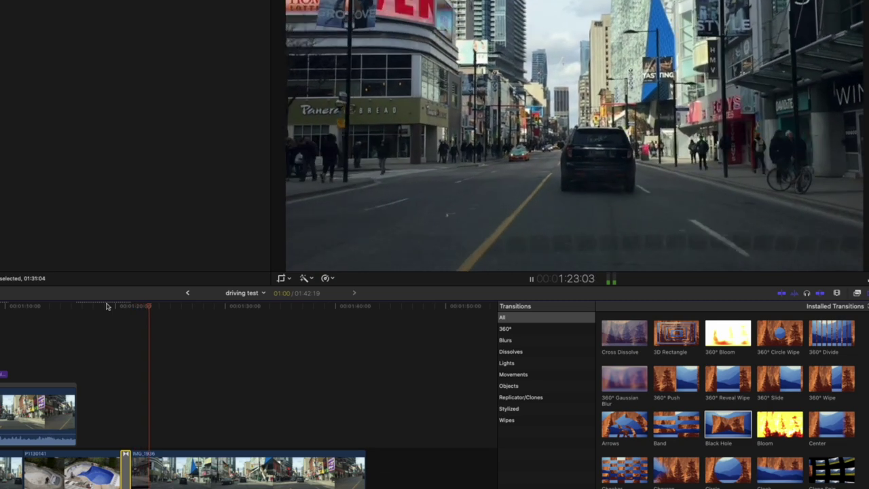
{"action": "key", "text": "space"}
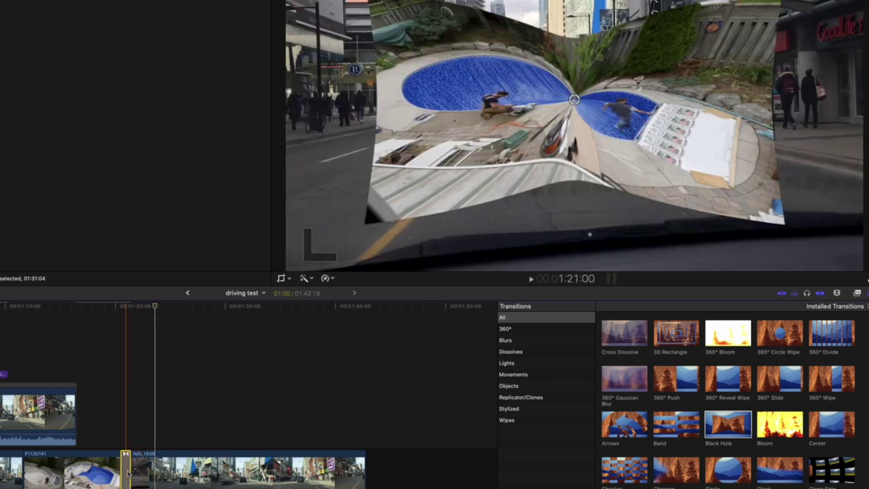
{"action": "key", "text": "Delete"}
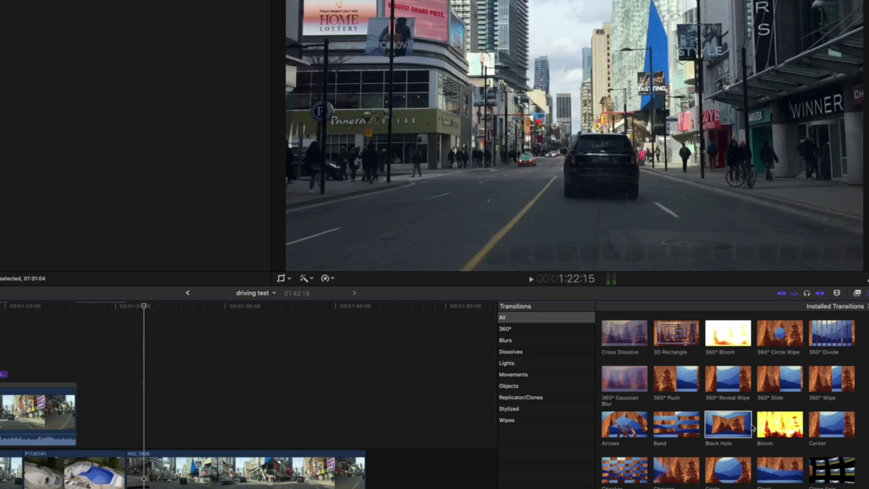
Try the Center transition at the cut from the pool clip to the last driving clip, preview it and remove it
{"action": "left_click_drag", "start_coordinate": [832, 424], "coordinate": [128, 454]}
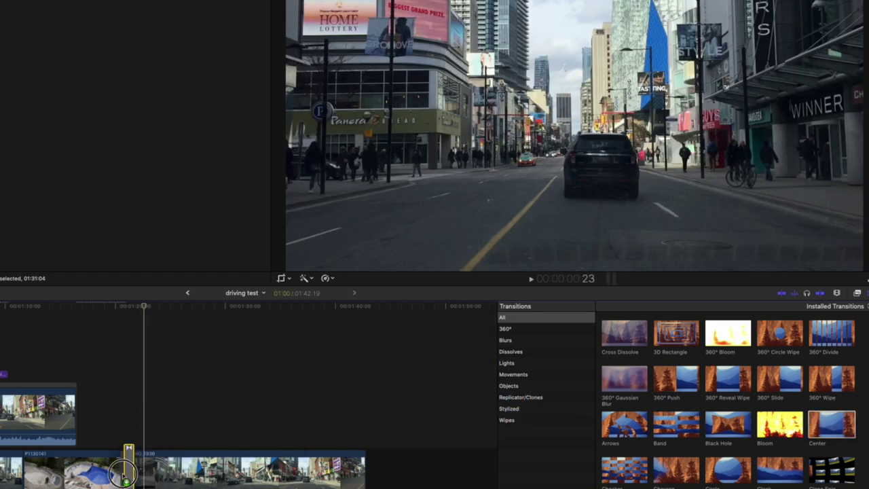
{"action": "key", "text": "space"}
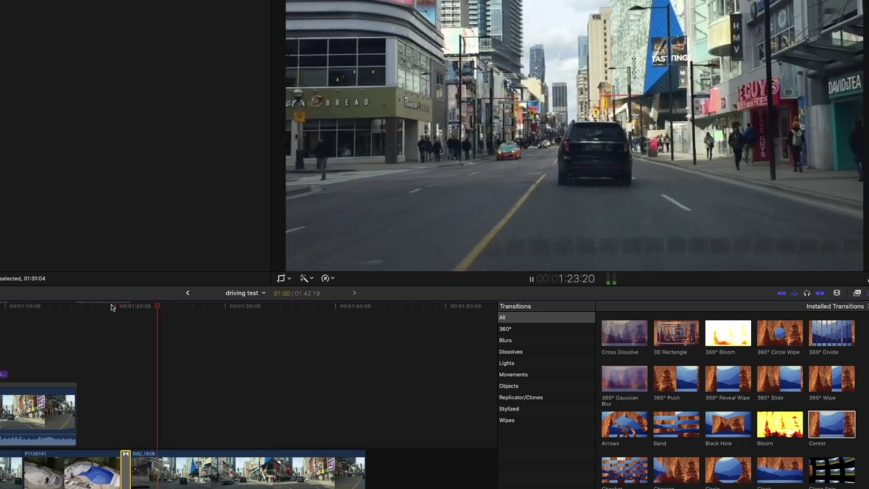
{"action": "left_click", "coordinate": [112, 307]}
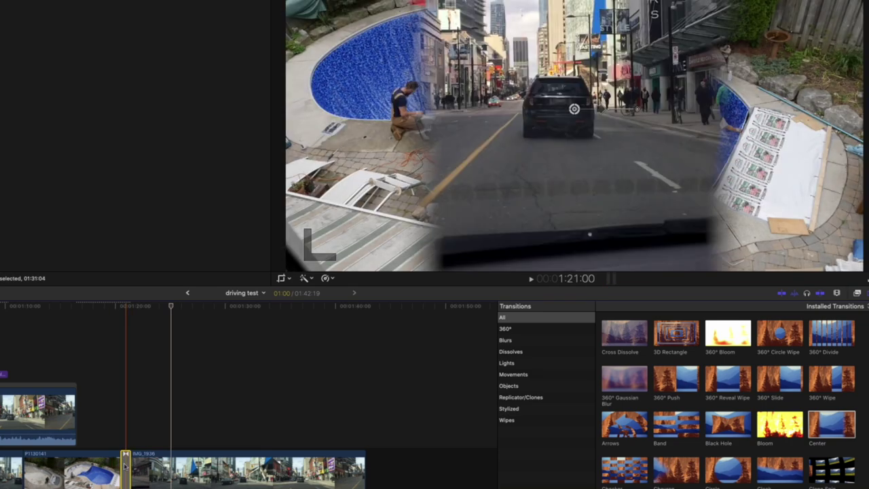
{"action": "left_click", "coordinate": [160, 434]}
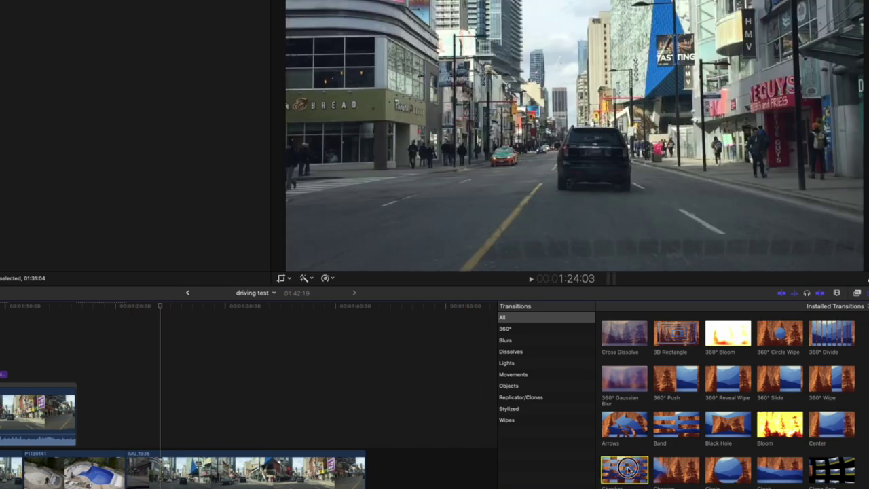
Try the Checker transition at the cut from the pool clip to the last driving clip, preview it and remove it
{"action": "left_click_drag", "start_coordinate": [624, 468], "coordinate": [123, 451]}
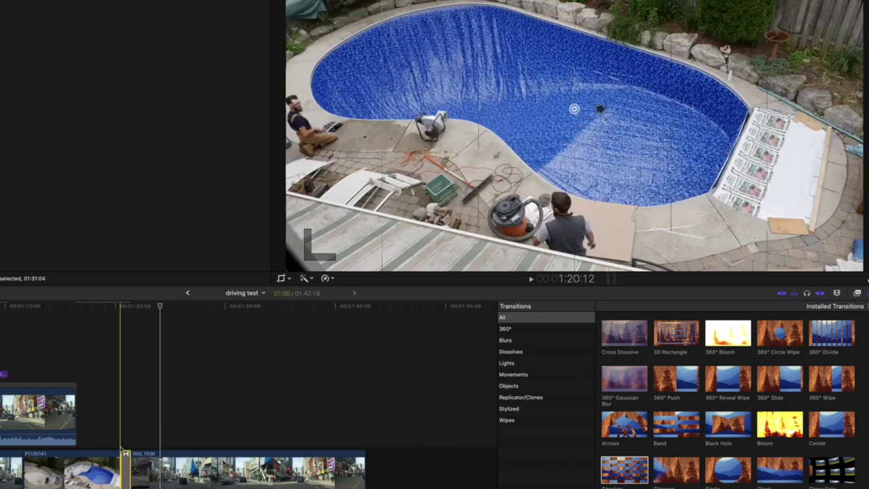
{"action": "left_click", "coordinate": [112, 307]}
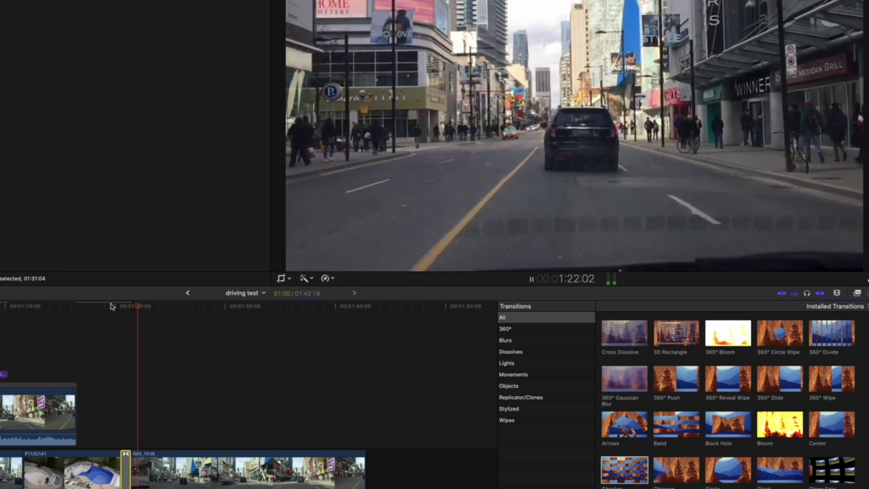
{"action": "key", "text": "space"}
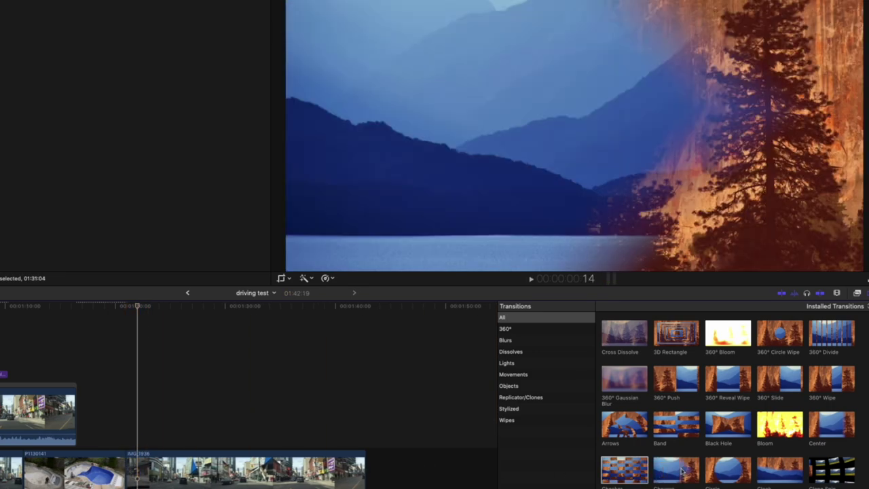
Try the Chevron transition between the pool clip and the last driving clip, play through the cut and remove it
{"action": "left_click_drag", "start_coordinate": [676, 468], "coordinate": [122, 470]}
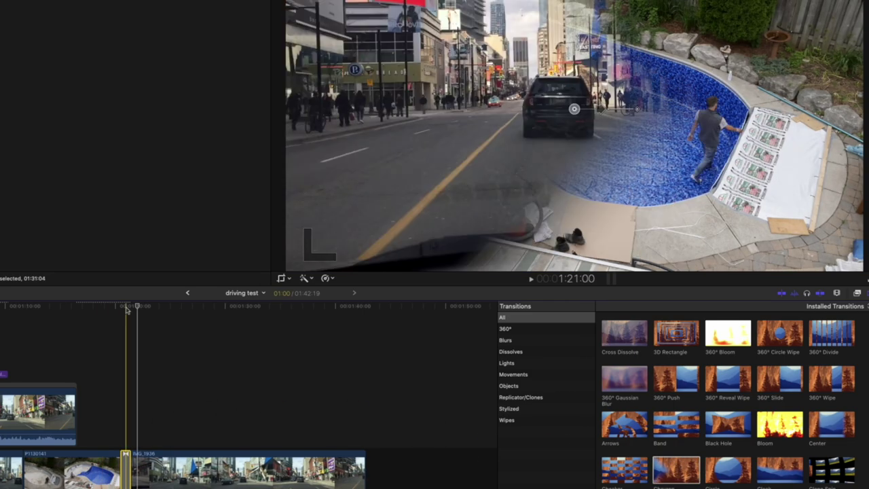
{"action": "left_click", "coordinate": [112, 307]}
{"action": "key", "text": "space"}
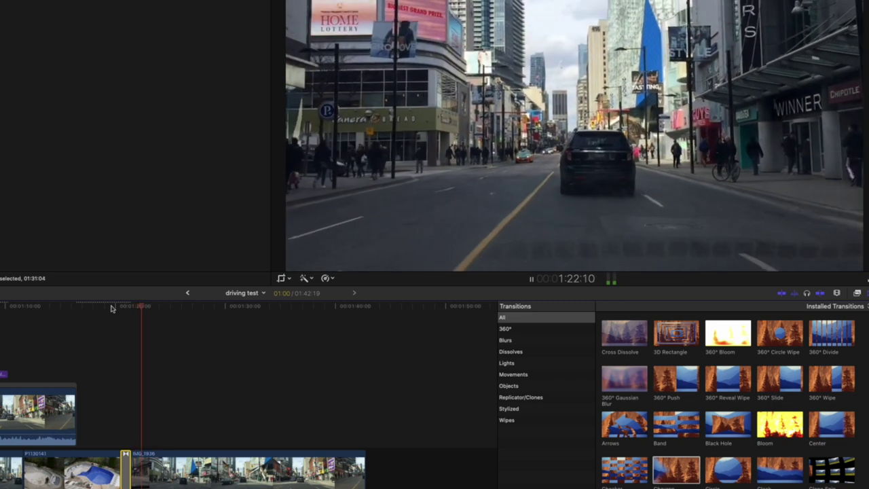
{"action": "key", "text": "space"}
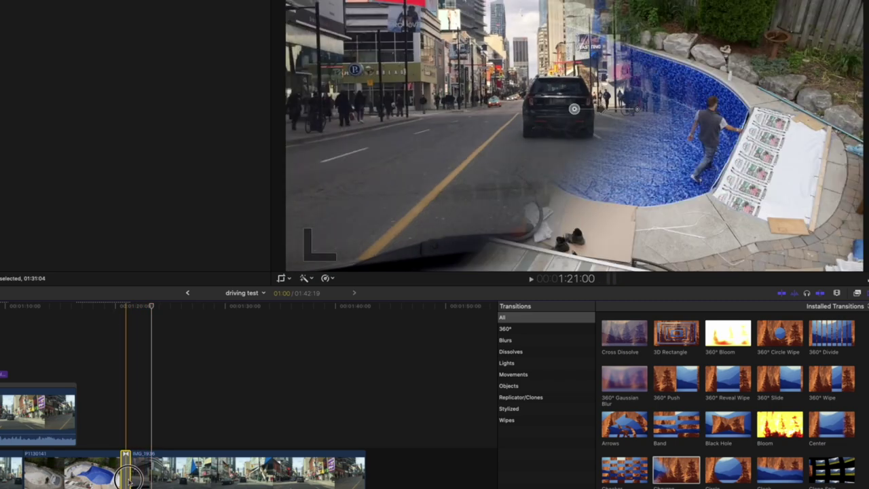
{"action": "left_click", "coordinate": [140, 353]}
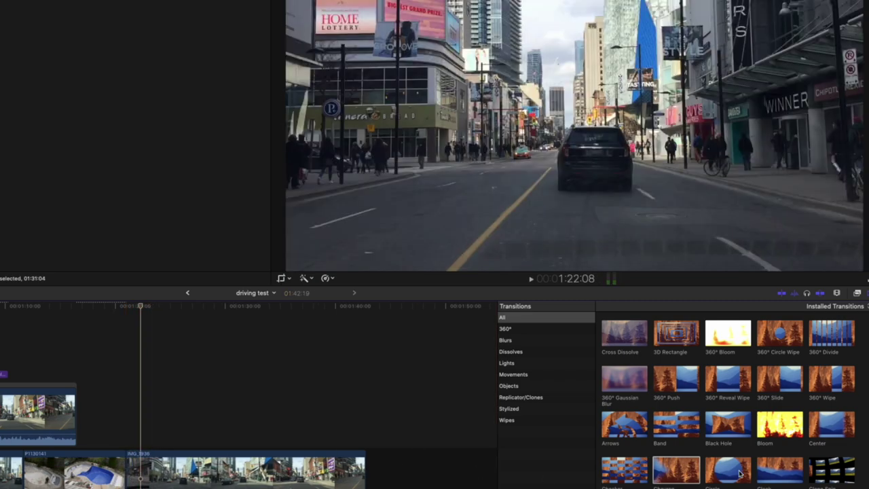
Try the Circle transition between the pool clip and the last driving clip, play through the cut and remove it
{"action": "mouse_move", "coordinate": [734, 470]}
{"action": "left_mouse_down"}
{"action": "mouse_move", "coordinate": [248, 434]}
{"action": "mouse_move", "coordinate": [126, 467]}
{"action": "left_mouse_up"}
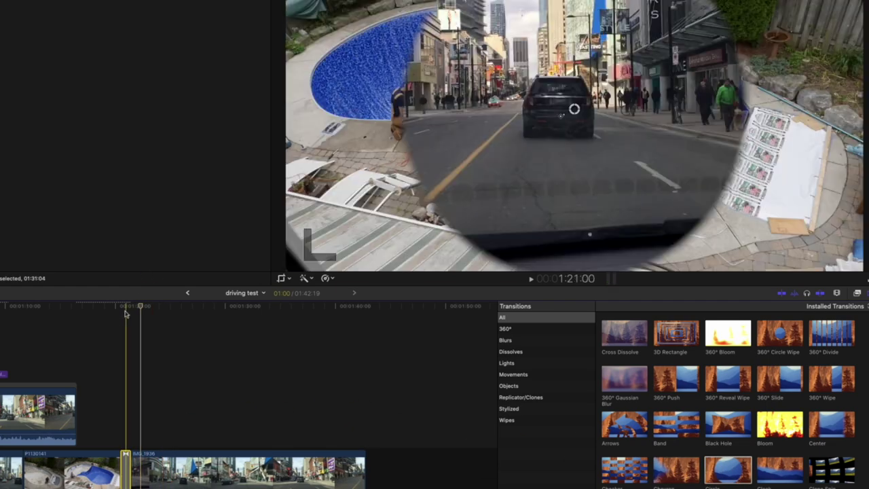
{"action": "left_click", "coordinate": [118, 307]}
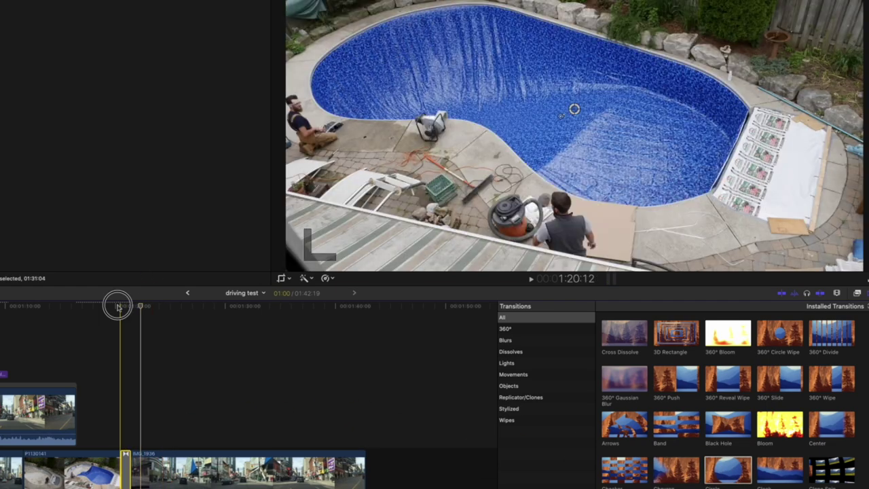
{"action": "key", "text": "space"}
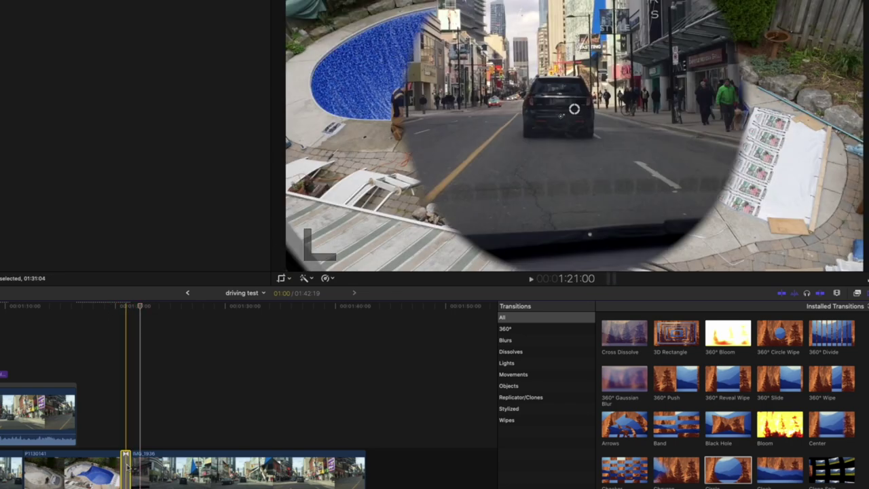
{"action": "left_click", "coordinate": [126, 467]}
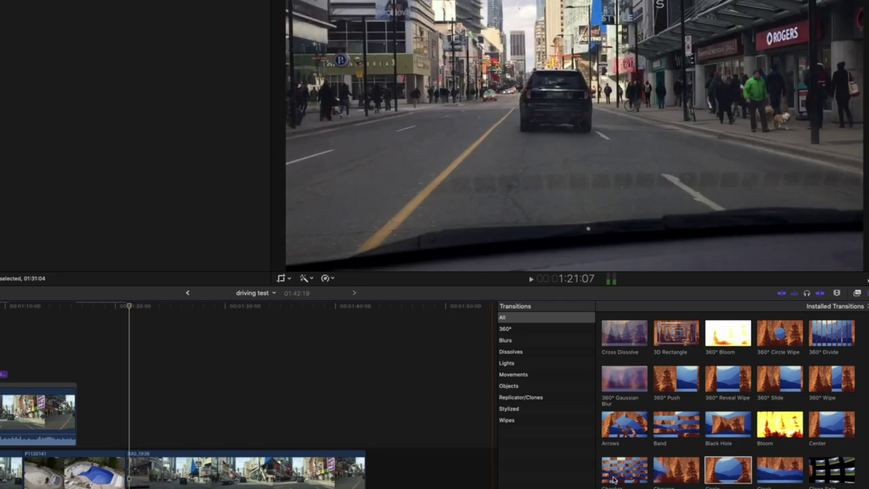
Apply the Clock transition between the pool clip and the last driving clip, and play it back from just before the cut
{"action": "left_click_drag", "start_coordinate": [779, 468], "coordinate": [126, 467]}
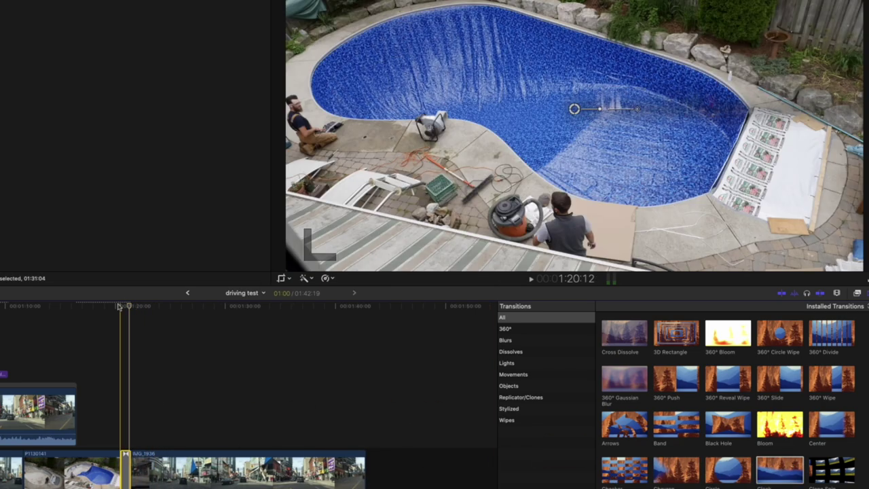
{"action": "left_click", "coordinate": [112, 306]}
{"action": "key", "text": "space"}
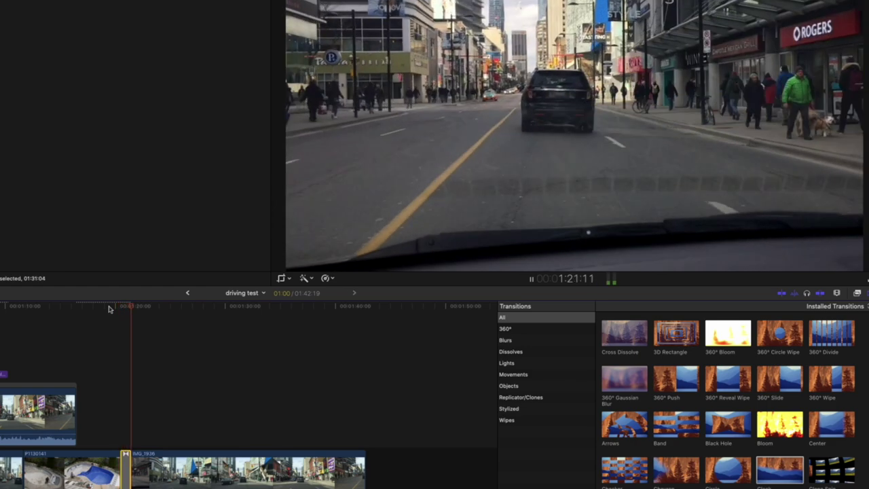
{"action": "key", "text": "space"}
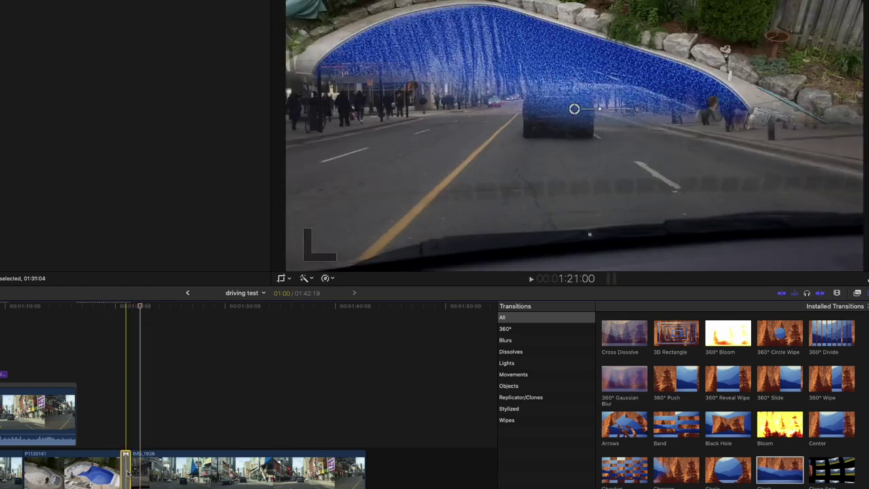
Replace the Clock transition at the cut between the pool clip and the last driving clip with the Clone Spin transition
{"action": "left_click", "coordinate": [129, 474]}
{"action": "scroll", "coordinate": [186, 374], "scroll_direction": "down", "scroll_amount": 1}
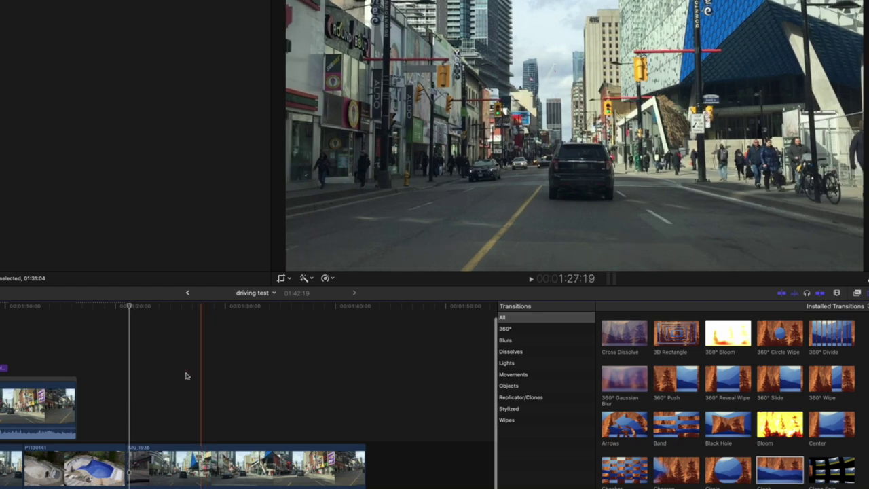
{"action": "scroll", "coordinate": [691, 450], "scroll_direction": "down", "scroll_amount": 3}
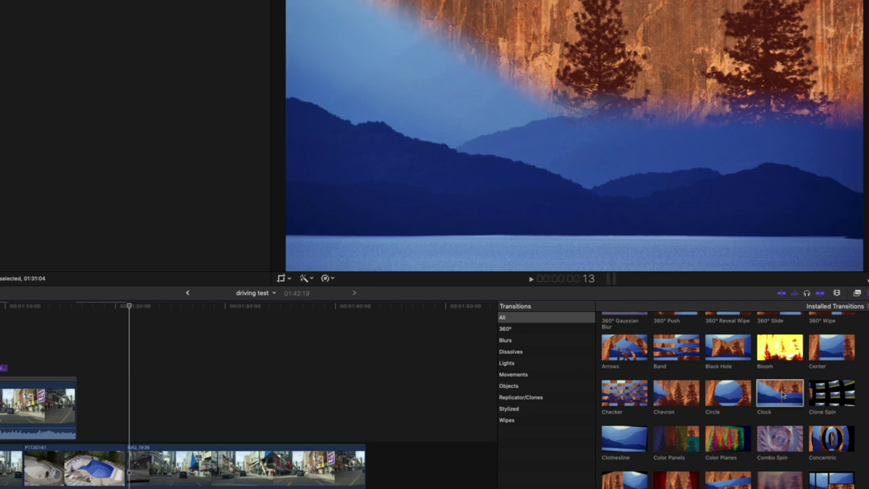
{"action": "mouse_move", "coordinate": [829, 393]}
{"action": "left_mouse_down"}
{"action": "mouse_move", "coordinate": [324, 387]}
{"action": "mouse_move", "coordinate": [122, 471]}
{"action": "mouse_move", "coordinate": [132, 464]}
{"action": "left_mouse_up"}
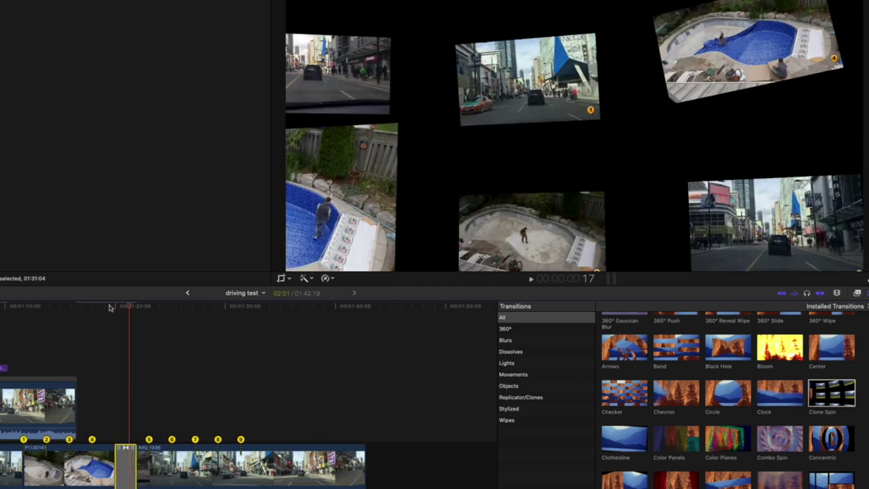
Play the Clone Spin transition from just before the cut, and remove it from between the pool and driving clips
{"action": "left_click", "coordinate": [111, 306]}
{"action": "left_click", "coordinate": [102, 306]}
{"action": "key", "text": "space"}
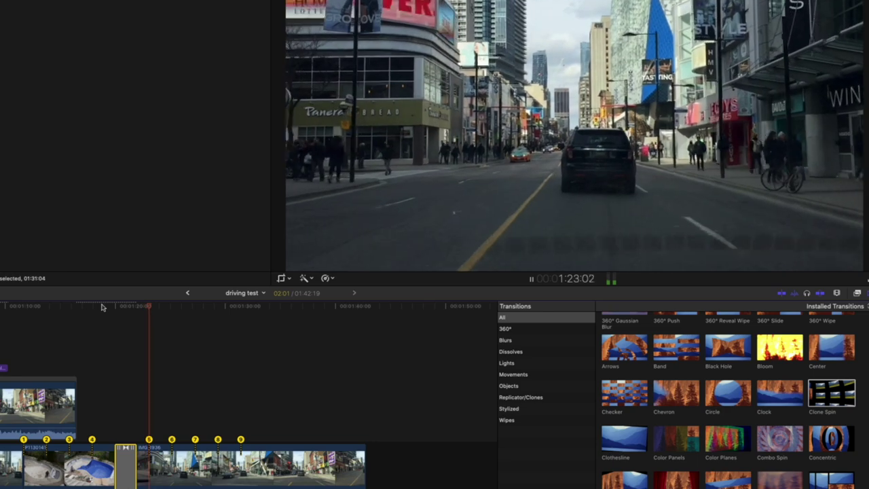
{"action": "key", "text": "space"}
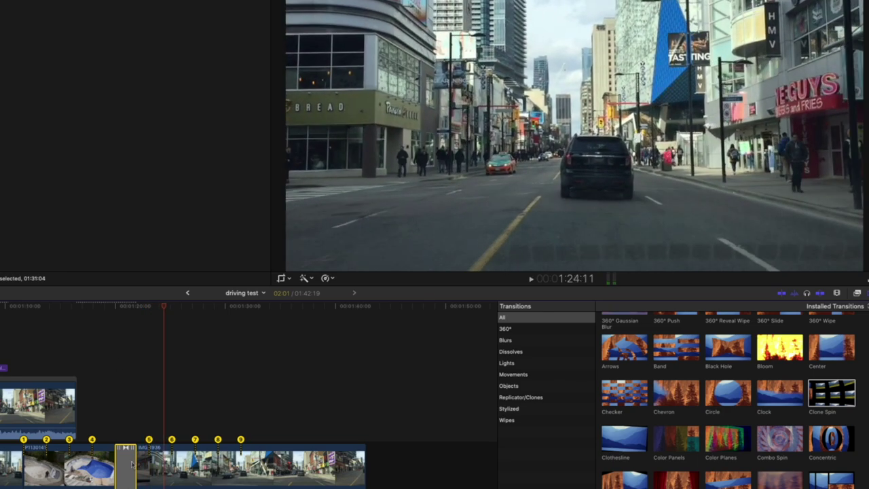
{"action": "key", "text": "Delete"}
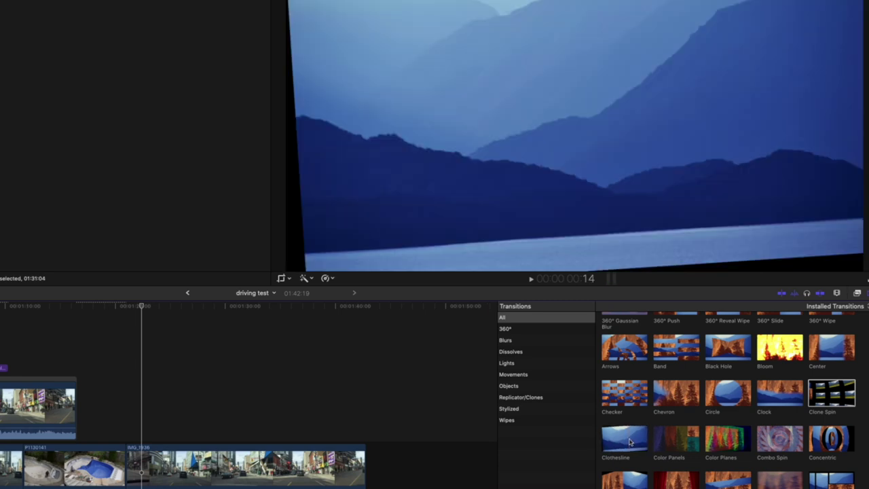
Try the Clothesline transition between the pool clip and the last driving clip, play through the cut and remove it
{"action": "left_click_drag", "start_coordinate": [629, 442], "coordinate": [125, 466]}
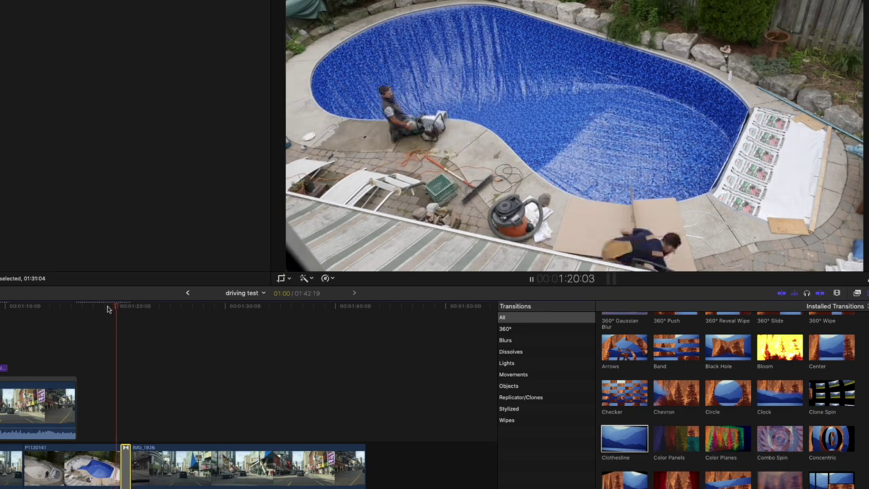
{"action": "key", "text": "space"}
{"action": "key", "text": "space"}
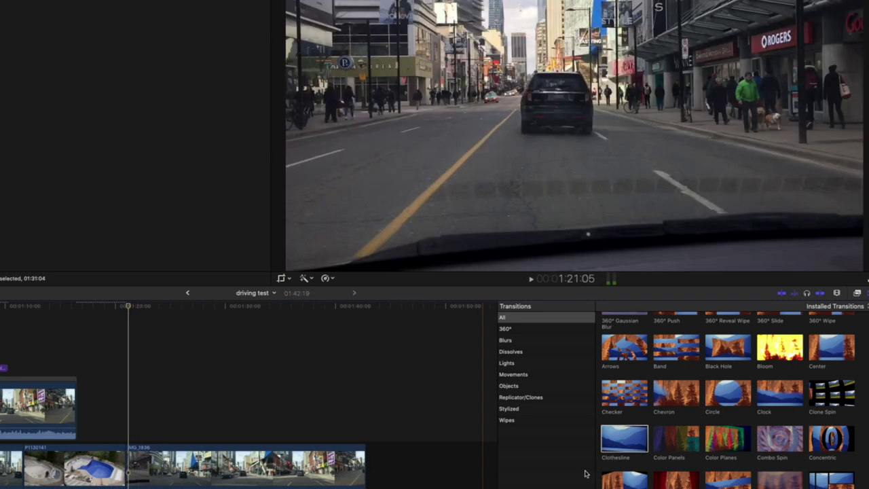
Try the Color Panels transition between the pool clip and the last driving clip, play through the cut and remove it
{"action": "left_click_drag", "start_coordinate": [576, 427], "coordinate": [125, 461]}
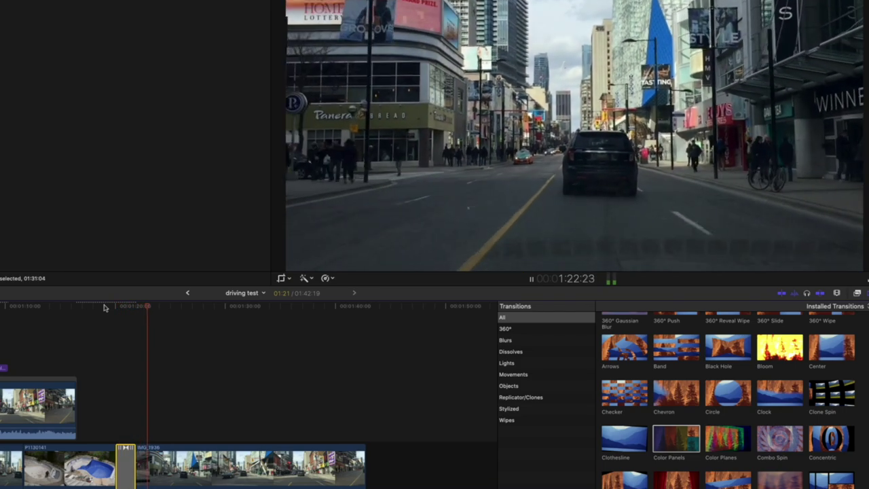
{"action": "key", "text": "space"}
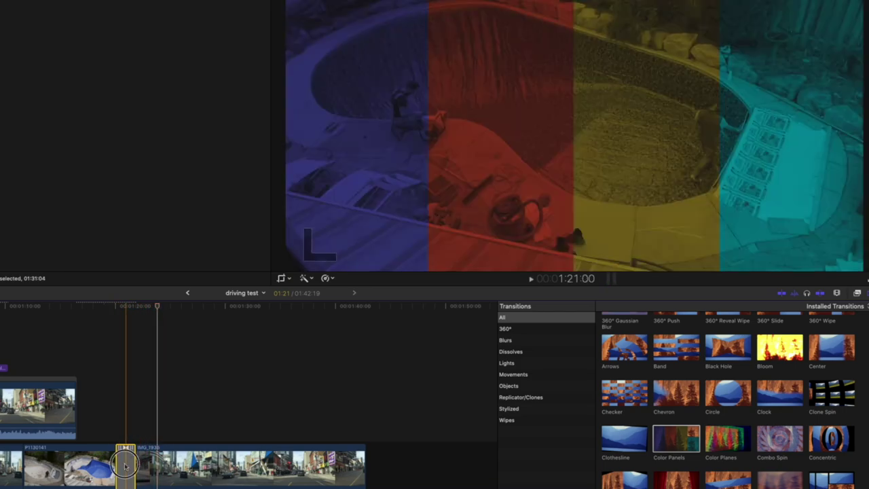
{"action": "key", "text": "Delete"}
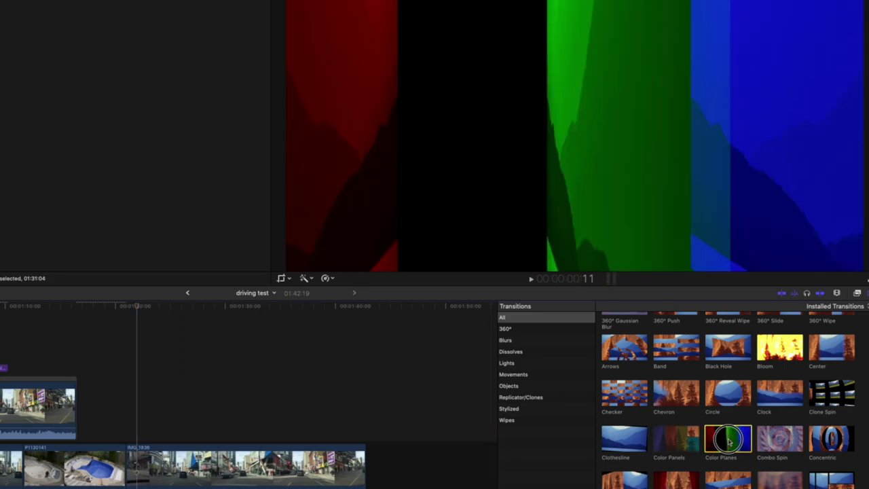
Try the Color Planes transition between the pool clip and the last driving clip, play through the cut and remove it
{"action": "left_click_drag", "start_coordinate": [727, 440], "coordinate": [126, 458]}
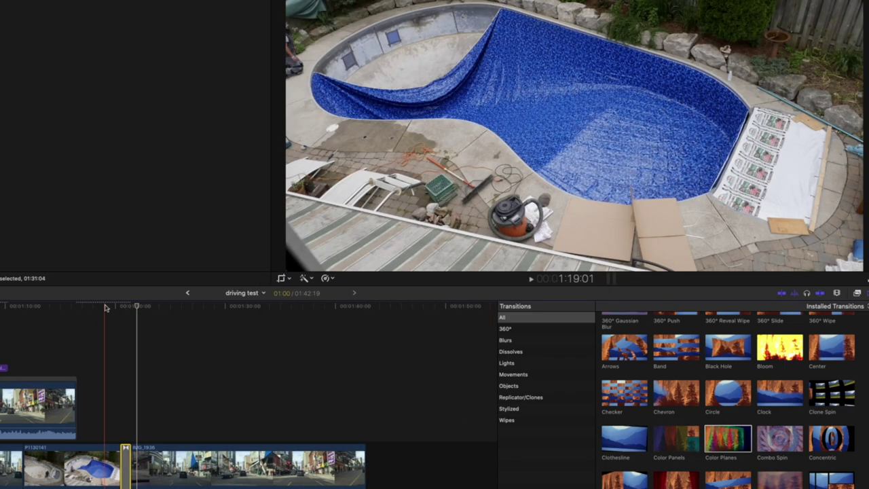
{"action": "left_click", "coordinate": [114, 307]}
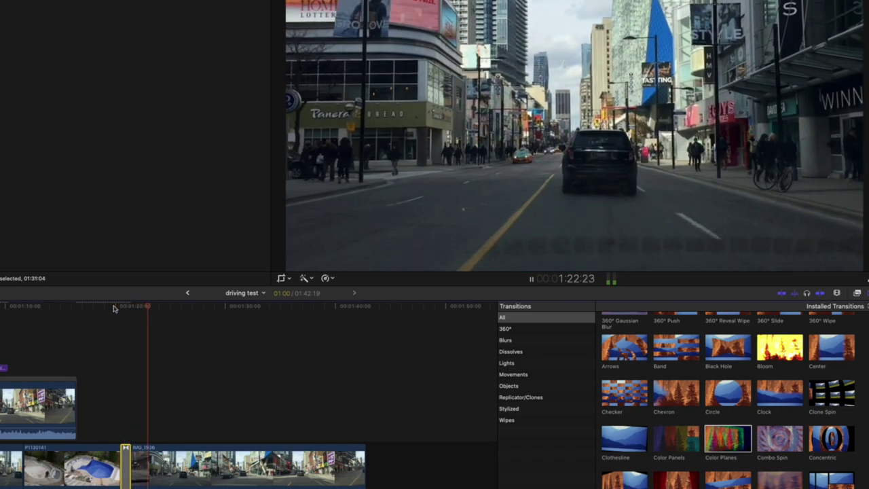
{"action": "key", "text": "space"}
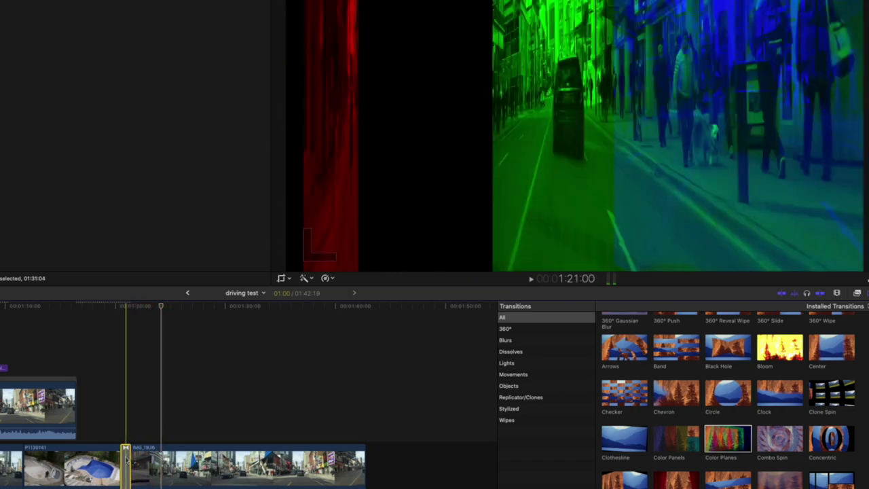
{"action": "key", "text": "Delete"}
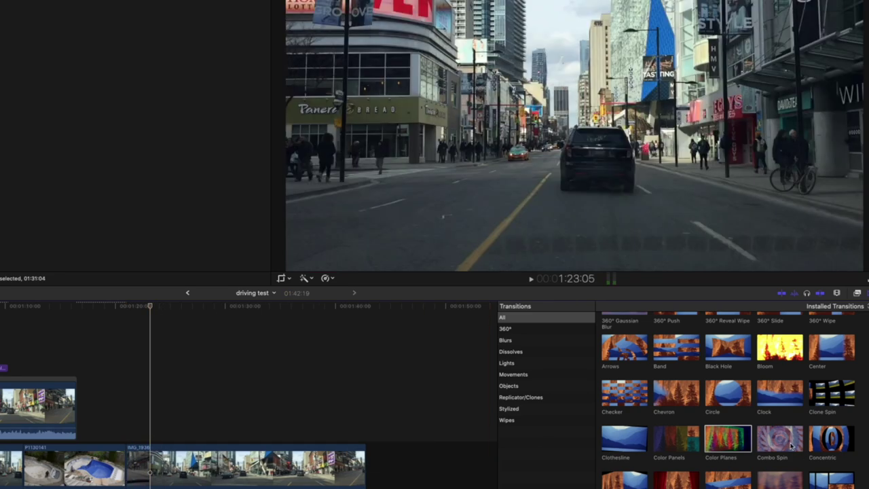
Try the Combo Spin transition between the pool clip and the last driving clip, play through the cut and remove it
{"action": "left_click_drag", "start_coordinate": [419, 435], "coordinate": [126, 462]}
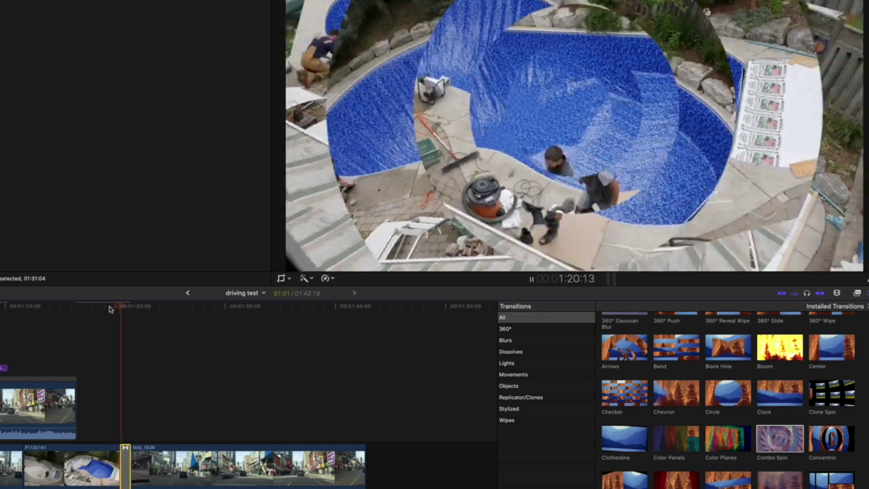
{"action": "key", "text": "space"}
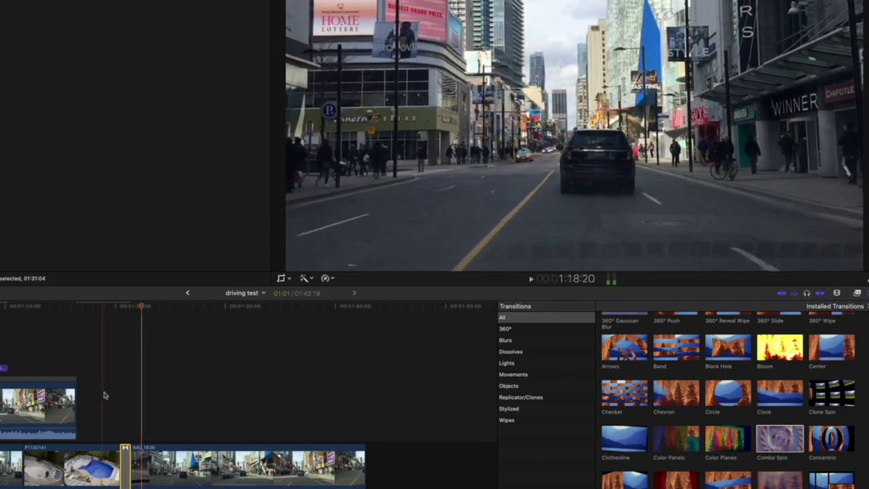
{"action": "left_click", "coordinate": [130, 461]}
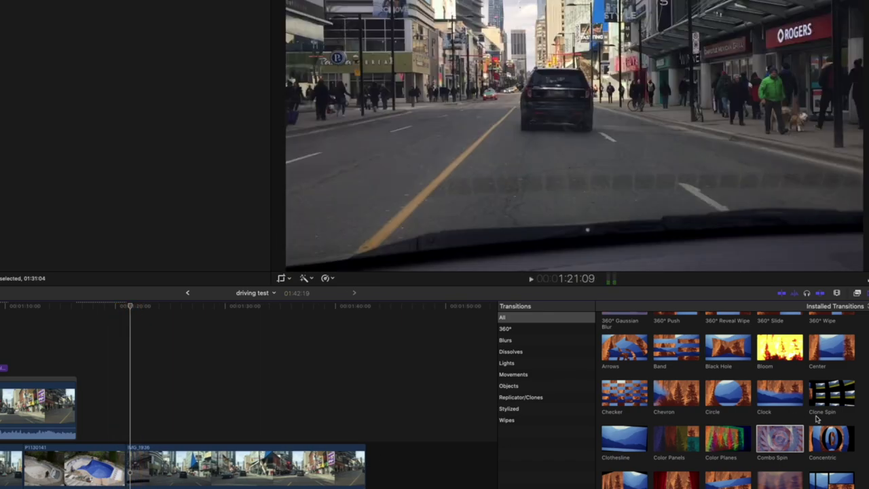
Try the Concentric transition between the pool clip and the last driving clip, play through the cut and remove it
{"action": "left_click_drag", "start_coordinate": [833, 439], "coordinate": [126, 462]}
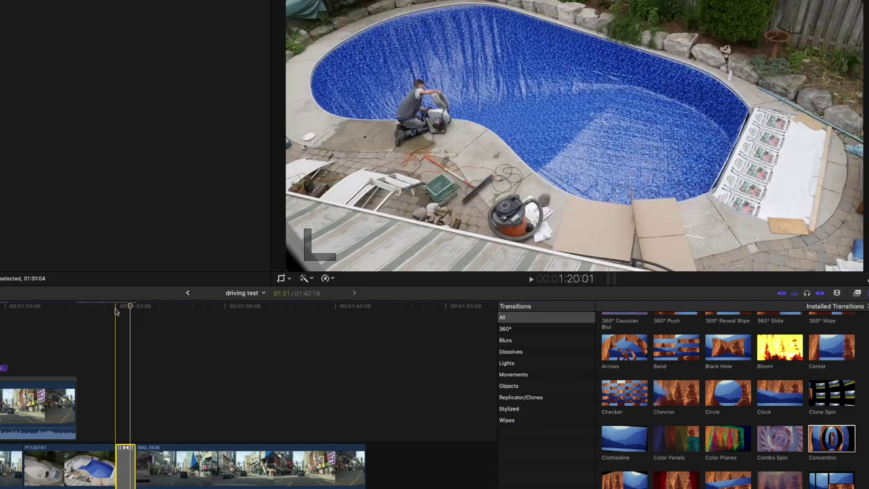
{"action": "left_click", "coordinate": [107, 306]}
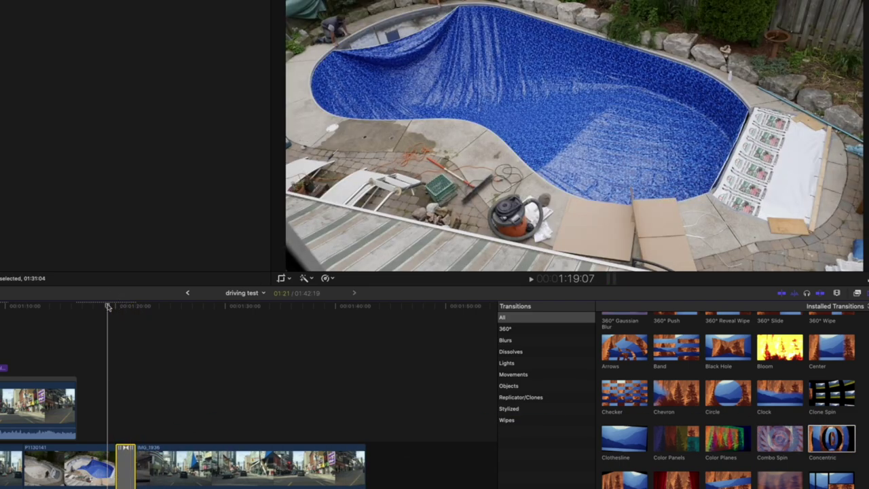
{"action": "key", "text": "space"}
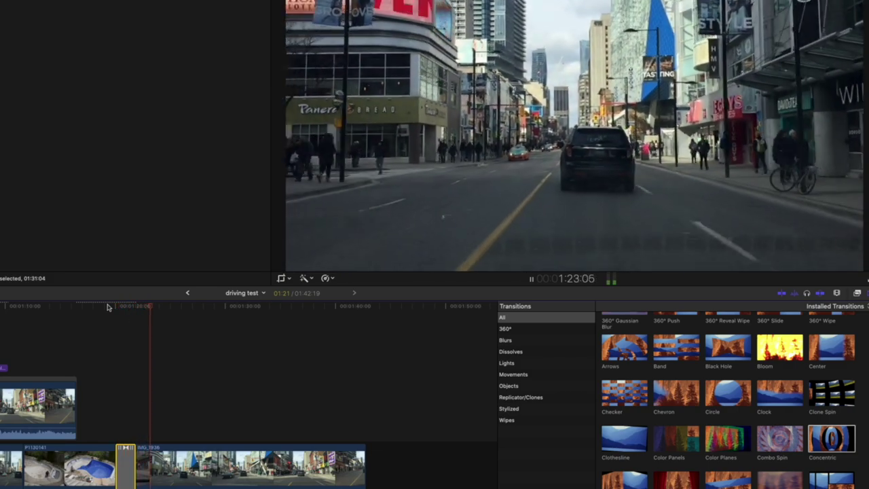
{"action": "key", "text": "Delete"}
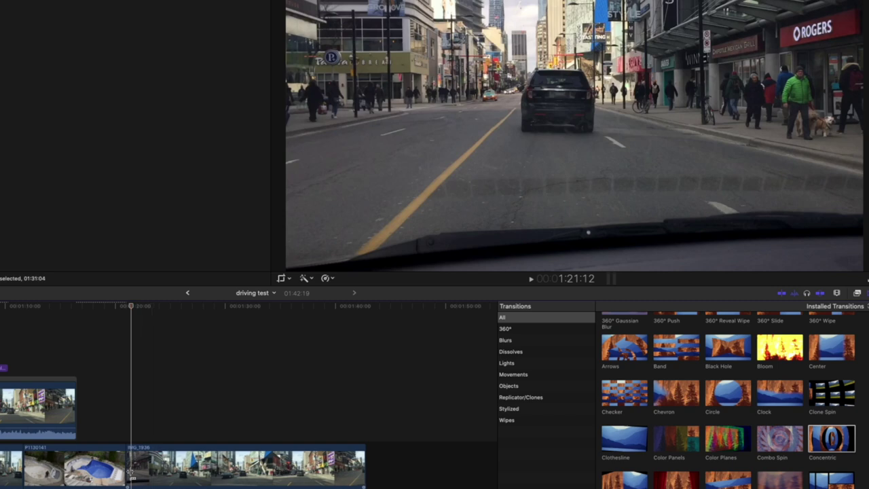
Try the Cube transition between the pool clip and the last driving clip, play through the cut and remove it
{"action": "scroll", "coordinate": [658, 471], "scroll_direction": "down", "scroll_amount": 3}
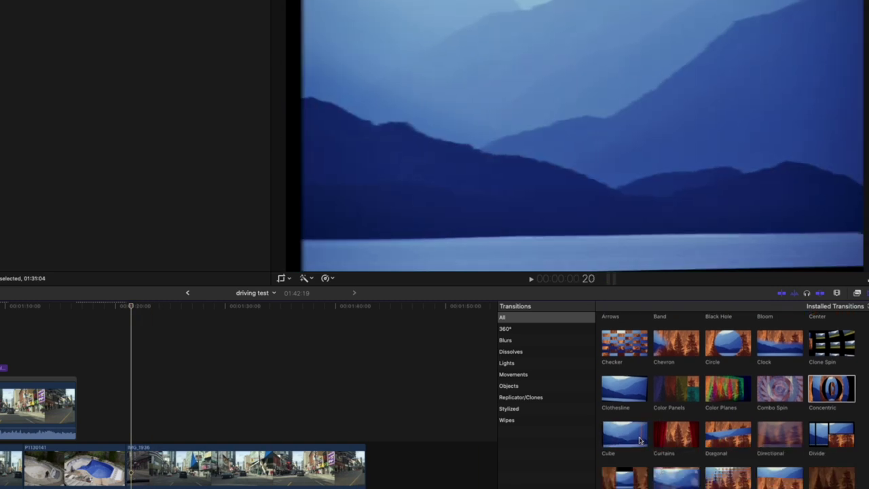
{"action": "left_click_drag", "start_coordinate": [643, 442], "coordinate": [129, 470]}
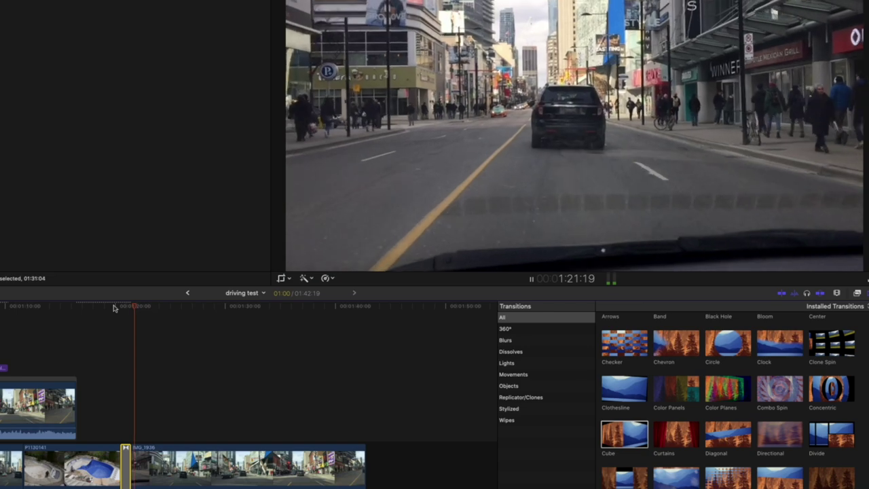
{"action": "key", "text": "space"}
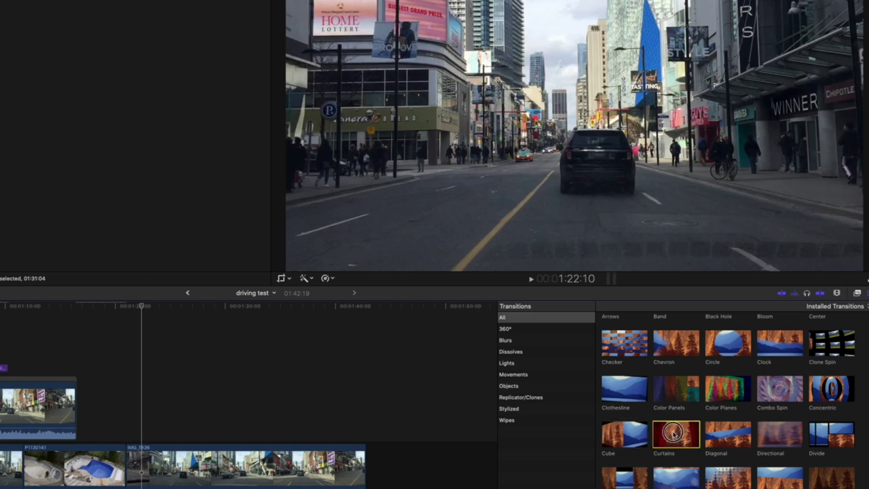
Try the Curtains and Diagonal transitions in turn between the pool clip and the last driving clip, previewing and removing each one
{"action": "left_click_drag", "start_coordinate": [676, 434], "coordinate": [128, 467]}
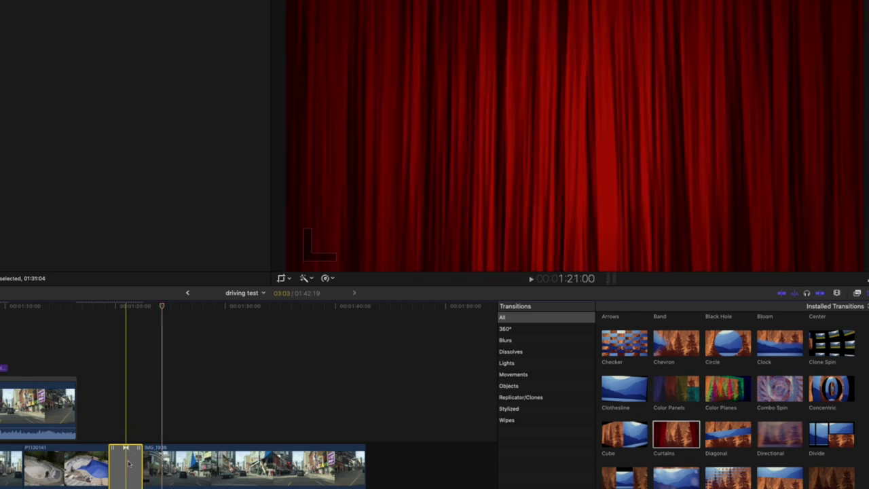
{"action": "key", "text": "Delete"}
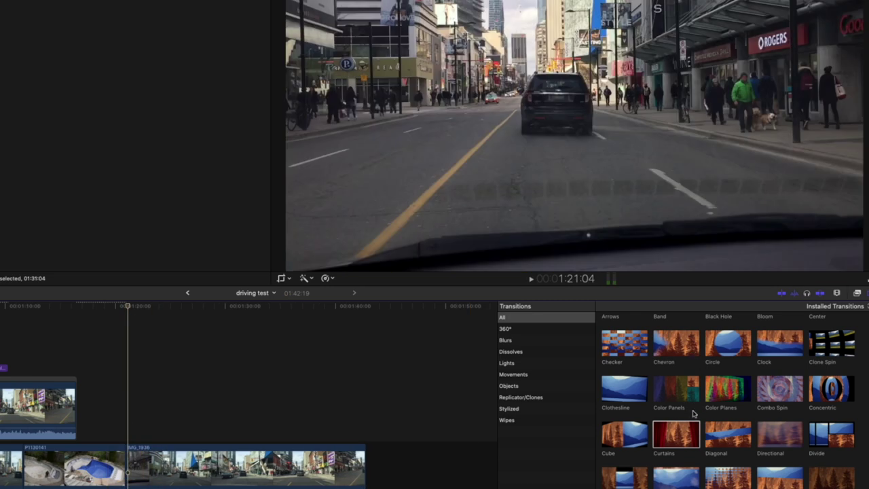
{"action": "left_click_drag", "start_coordinate": [713, 438], "coordinate": [126, 463]}
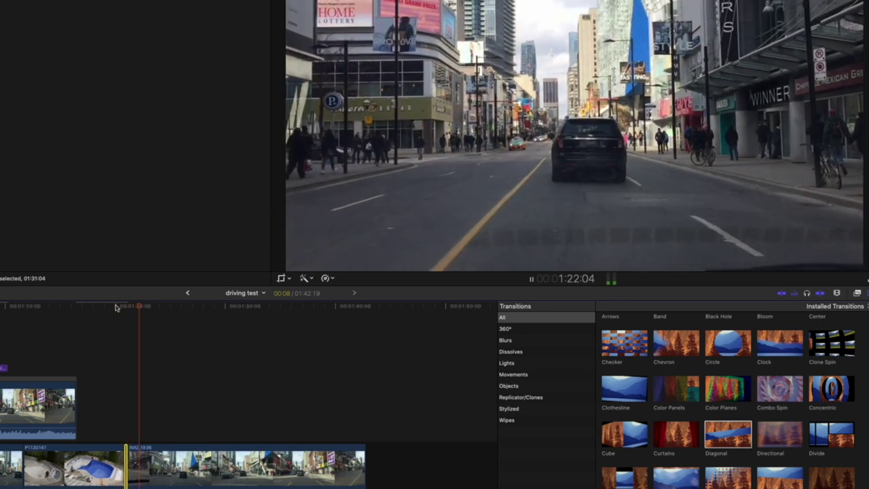
{"action": "key", "text": "space"}
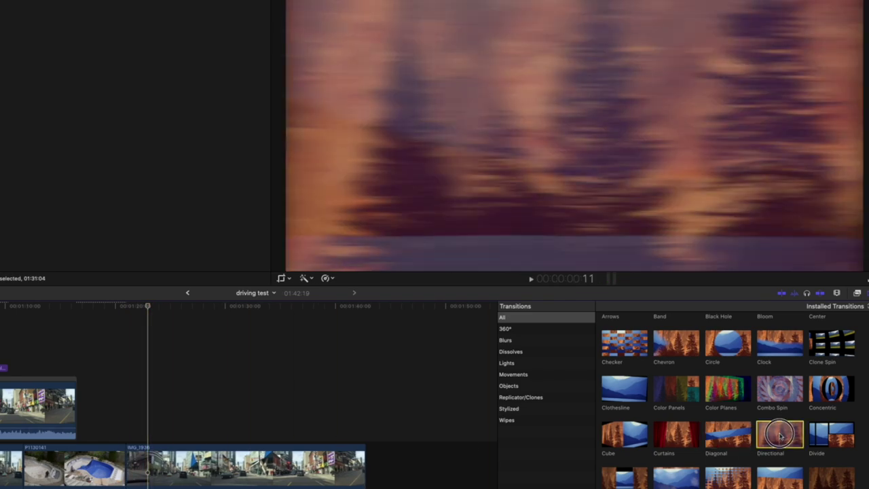
Try the Directional transition between the pool clip and the last driving clip, play through the cut and remove it
{"action": "left_click_drag", "start_coordinate": [778, 438], "coordinate": [130, 469]}
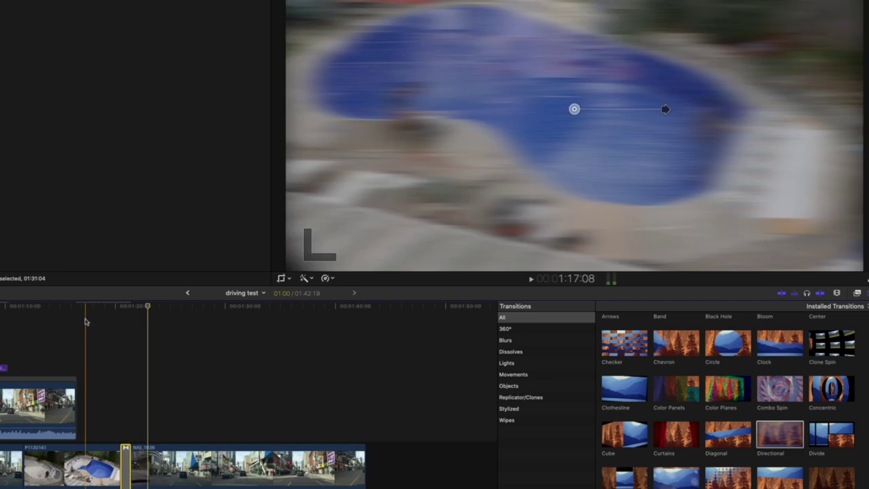
{"action": "key", "text": "space"}
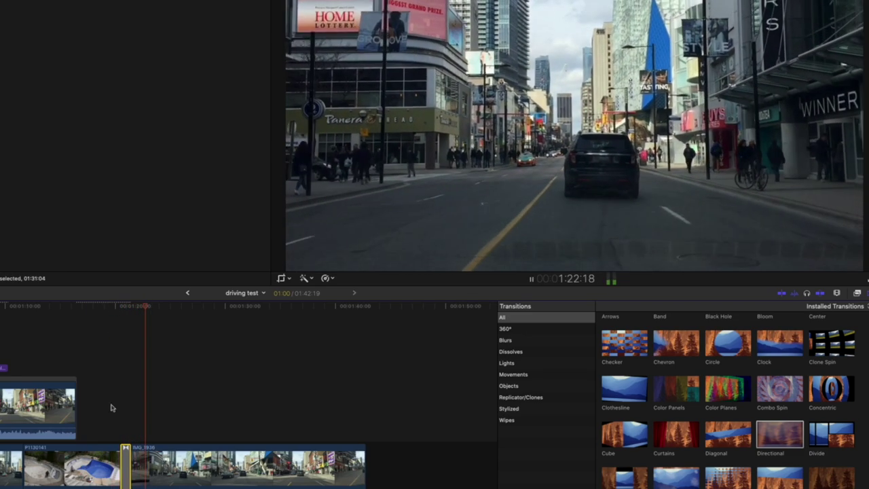
{"action": "key", "text": "space"}
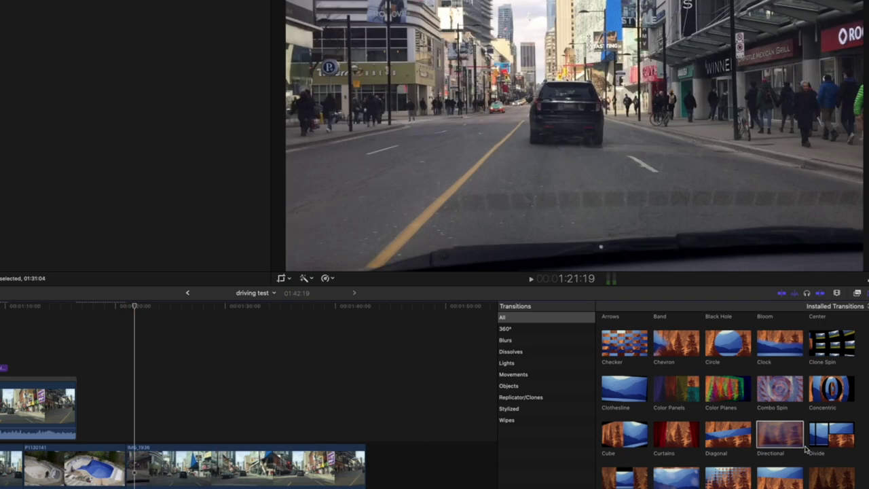
Apply the Divide transition between the pool clip and the last driving clip, and play it back from just before the cut
{"action": "left_click_drag", "start_coordinate": [828, 432], "coordinate": [127, 463]}
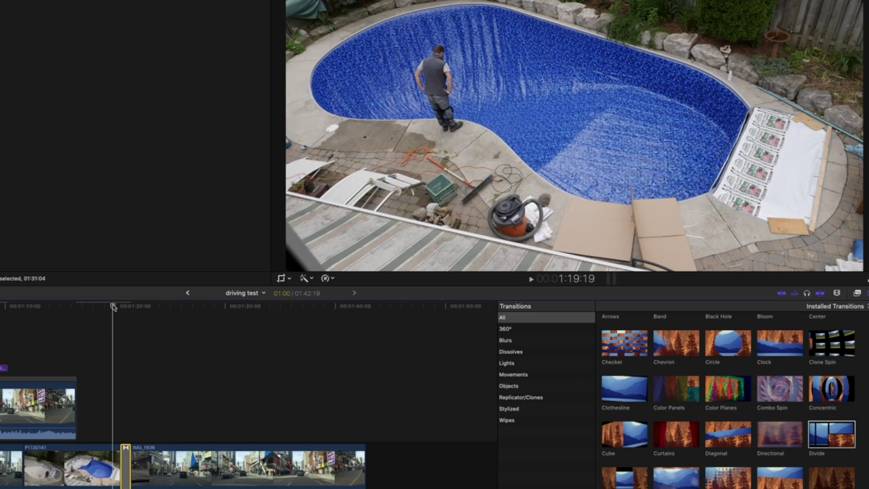
{"action": "key", "text": "space"}
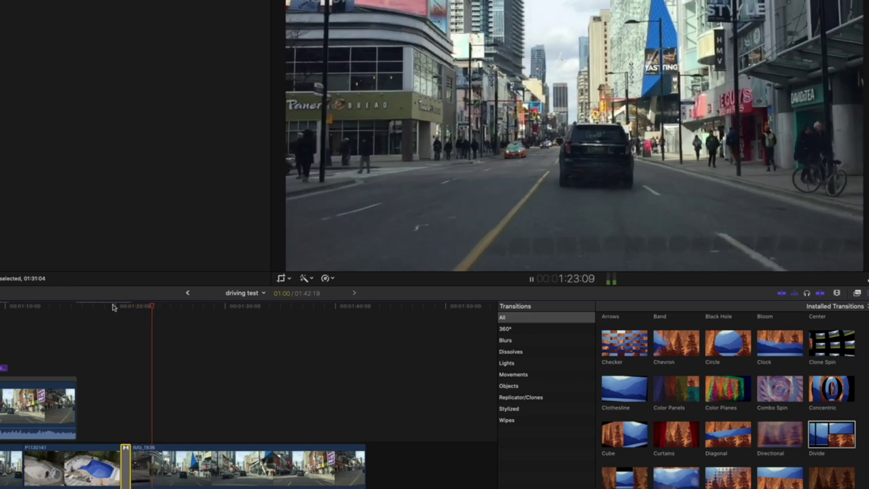
{"action": "key", "text": "space"}
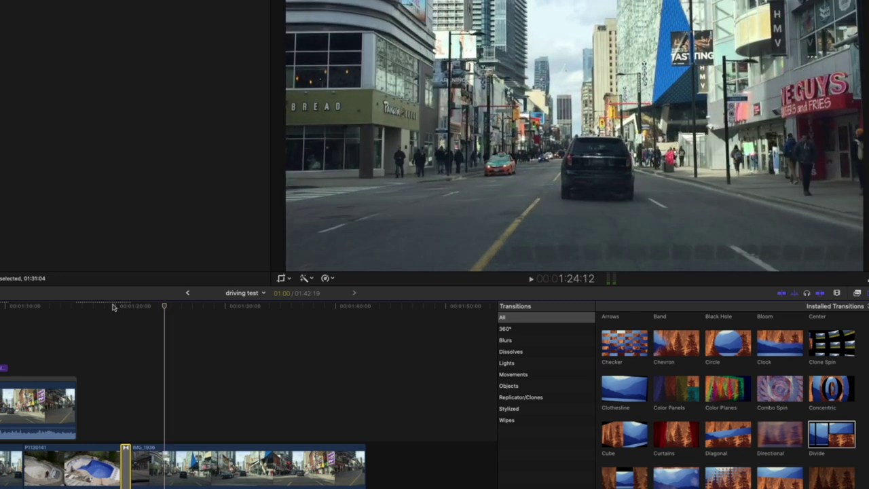
Remove the Divide transition before the last driving clip and try Doorway in its place, playing through the cut and removing it
{"action": "key", "text": "shift+Left"}
{"action": "scroll", "coordinate": [697, 449], "scroll_direction": "down", "scroll_amount": 2}
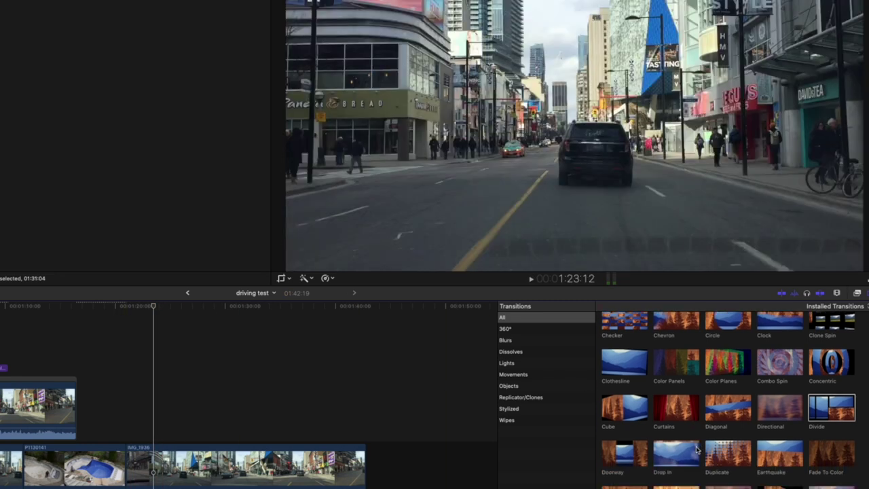
{"action": "left_click_drag", "start_coordinate": [629, 436], "coordinate": [127, 464]}
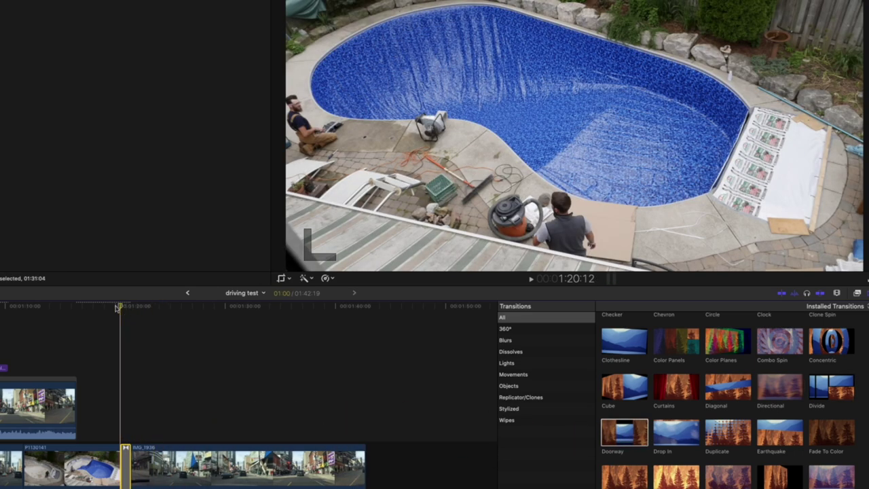
{"action": "left_click", "coordinate": [112, 306]}
{"action": "key", "text": "space"}
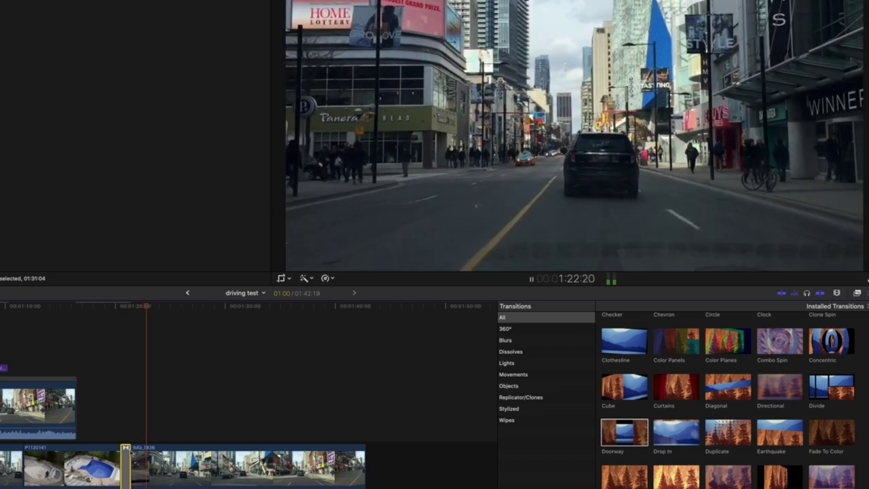
{"action": "key", "text": "space"}
{"action": "key", "text": "Delete"}
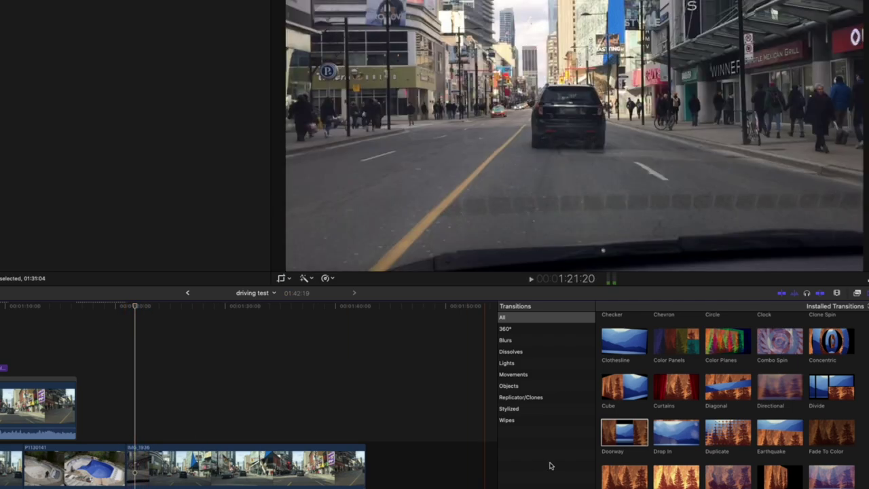
Try the Drop In transition between the pool clip and the last driving clip, play through the cut and remove it
{"action": "left_click_drag", "start_coordinate": [674, 433], "coordinate": [135, 467]}
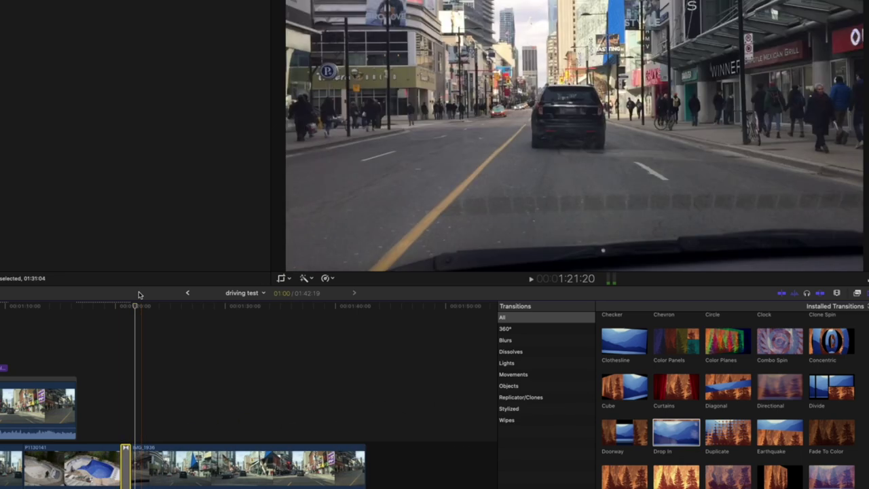
{"action": "left_click_drag", "start_coordinate": [135, 307], "coordinate": [114, 307]}
{"action": "key", "text": "space"}
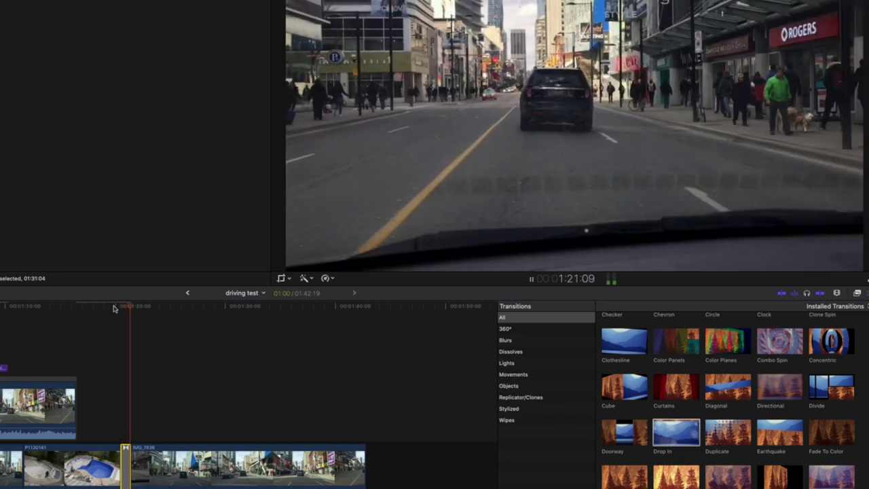
{"action": "key", "text": "space"}
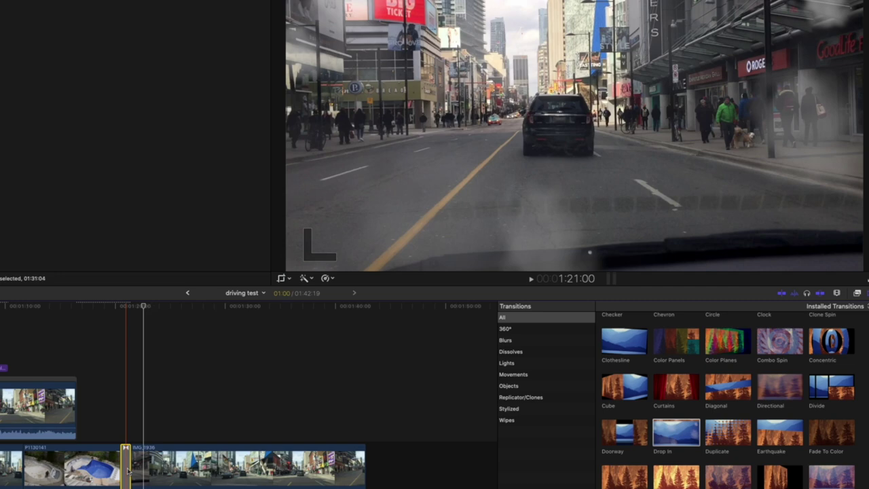
{"action": "key", "text": "Delete"}
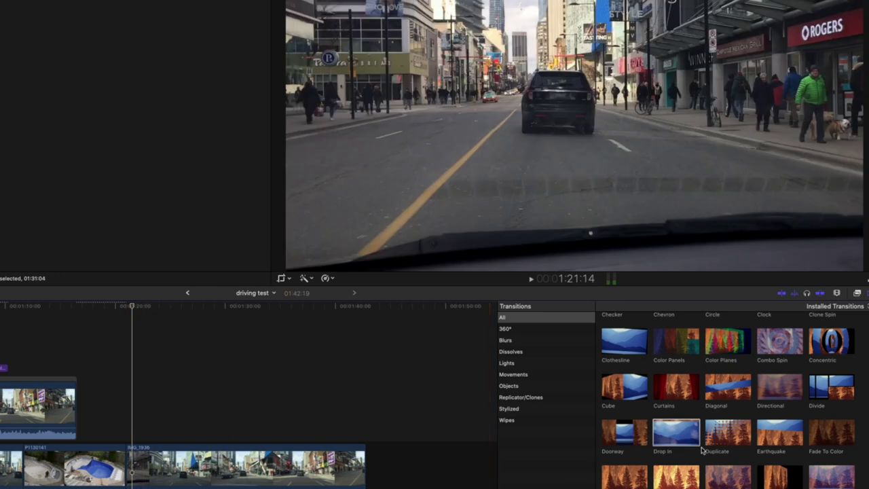
Try the Duplicate transition between the pool clip and the last driving clip, play through the cut and remove it
{"action": "left_click_drag", "start_coordinate": [727, 436], "coordinate": [126, 460]}
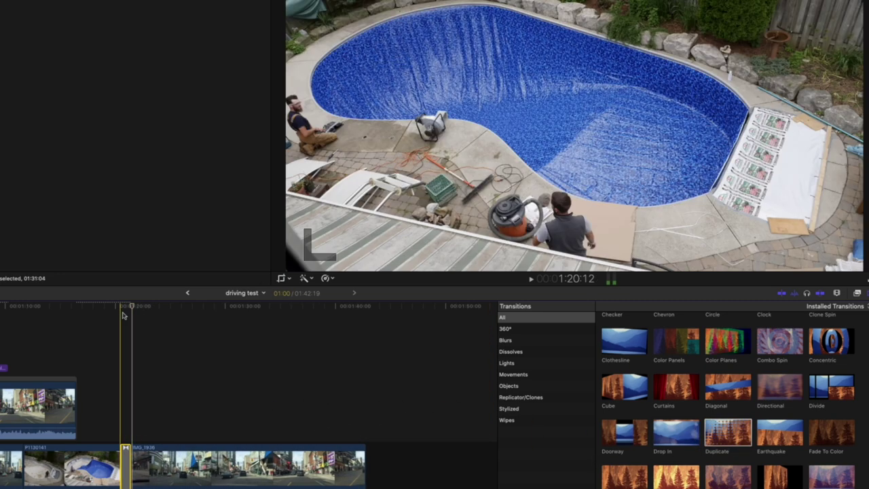
{"action": "key", "text": "space"}
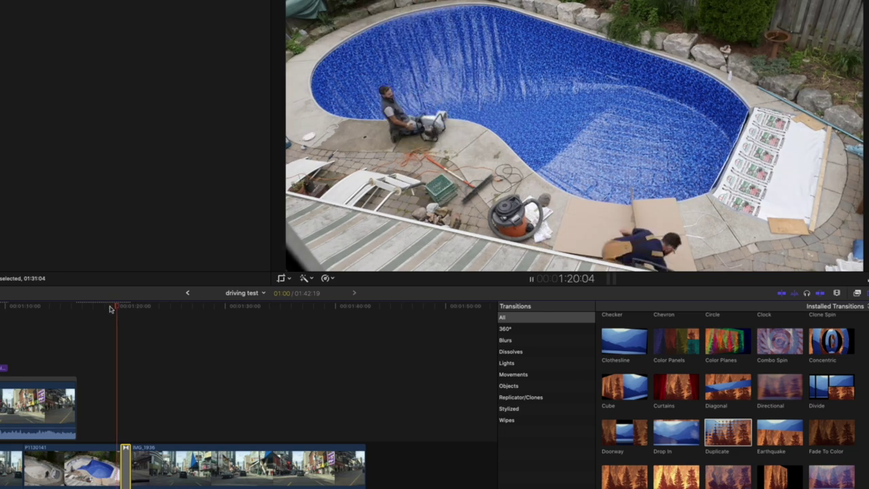
{"action": "key", "text": "space"}
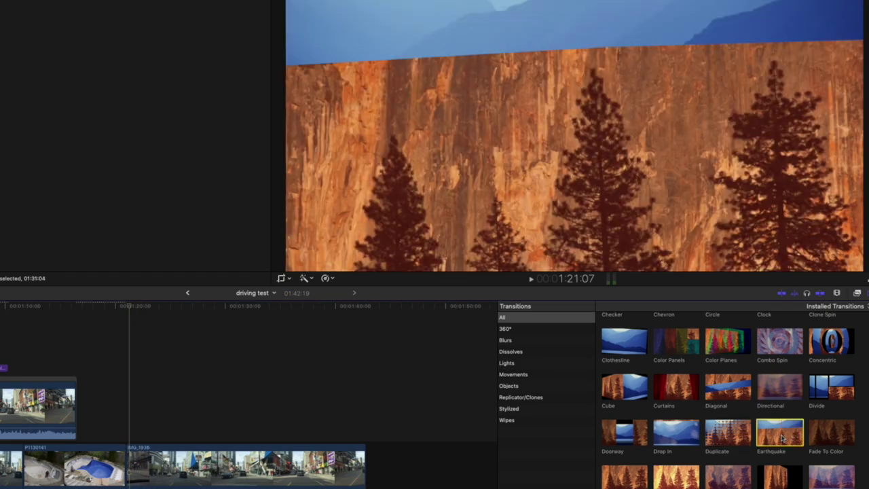
Try the Earthquake transition between the pool clip and the last driving clip, play through the cut and remove it
{"action": "left_click_drag", "start_coordinate": [780, 437], "coordinate": [144, 466]}
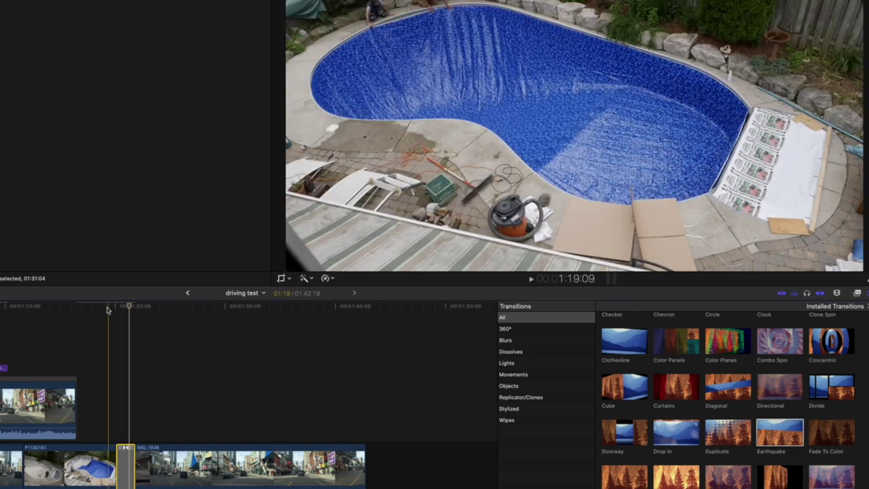
{"action": "left_click", "coordinate": [107, 307]}
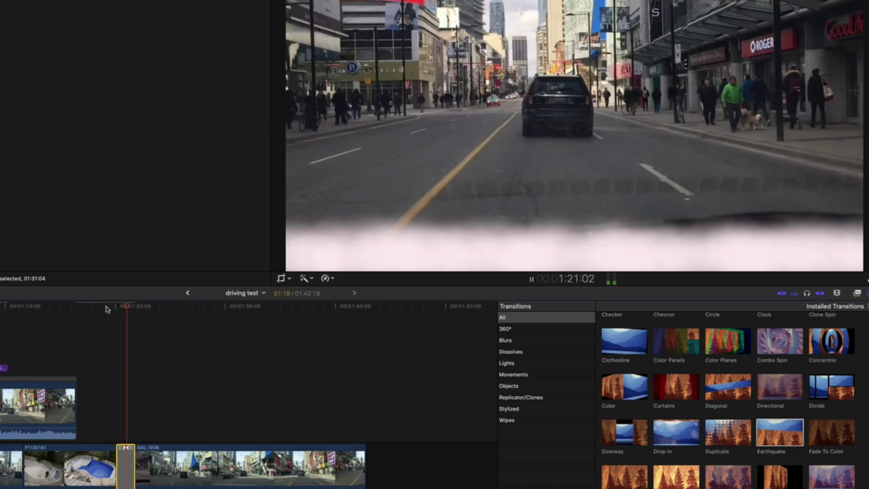
{"action": "key", "text": "space"}
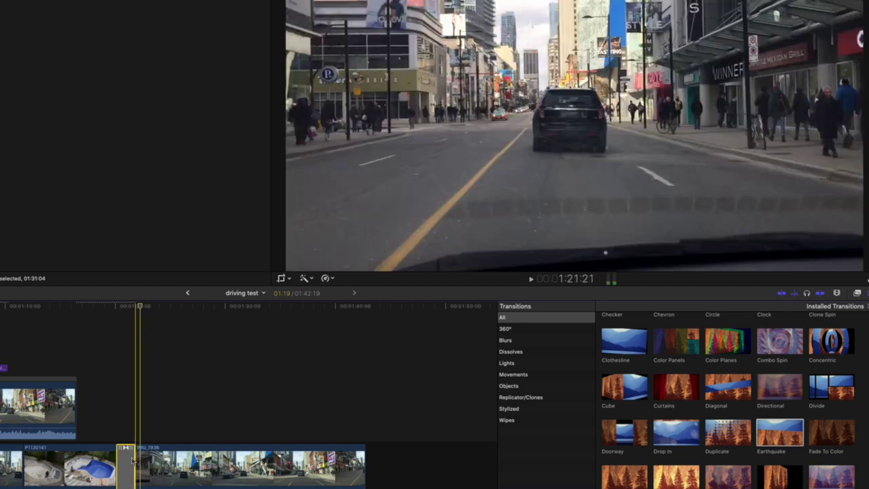
{"action": "key", "text": "Delete"}
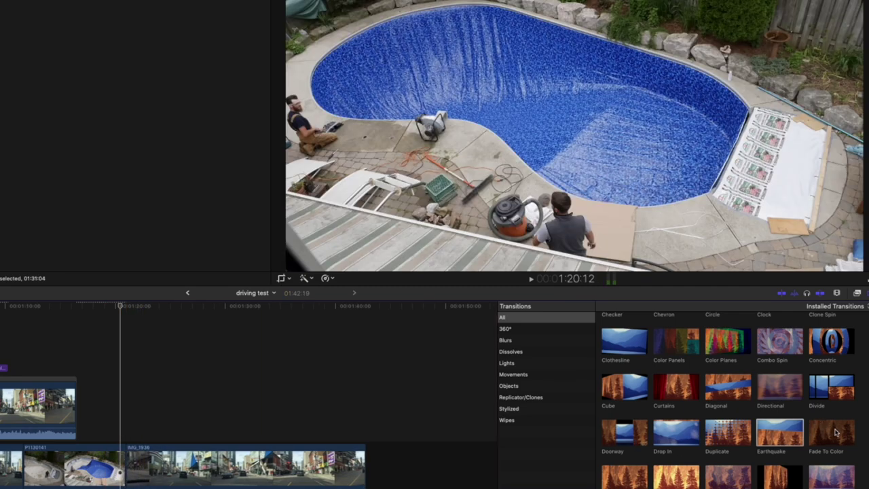
Try the Fade To Color transition between the pool clip and the last driving clip, play through the cut and remove it
{"action": "left_click_drag", "start_coordinate": [493, 449], "coordinate": [123, 459]}
{"action": "key", "text": "l"}
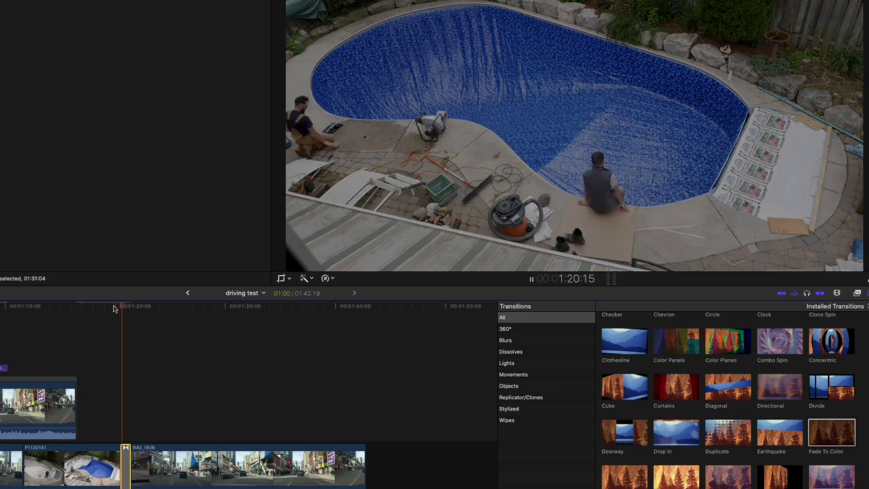
{"action": "key", "text": "space"}
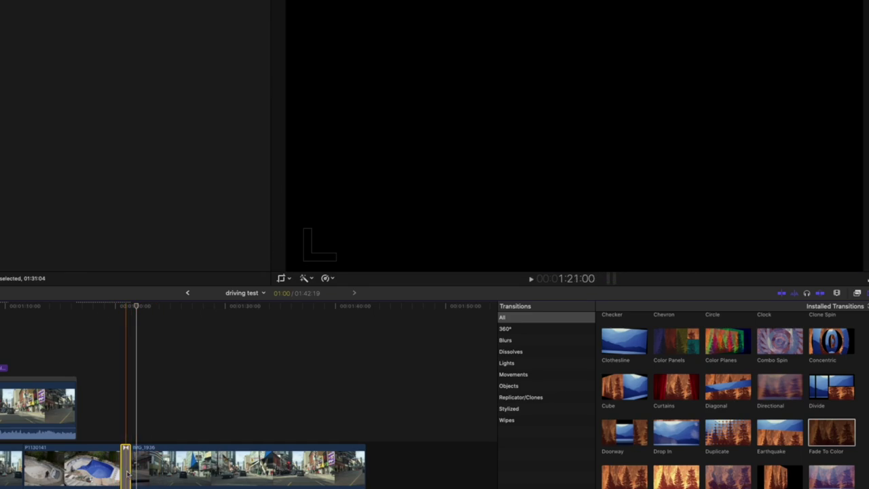
{"action": "left_click", "coordinate": [126, 474]}
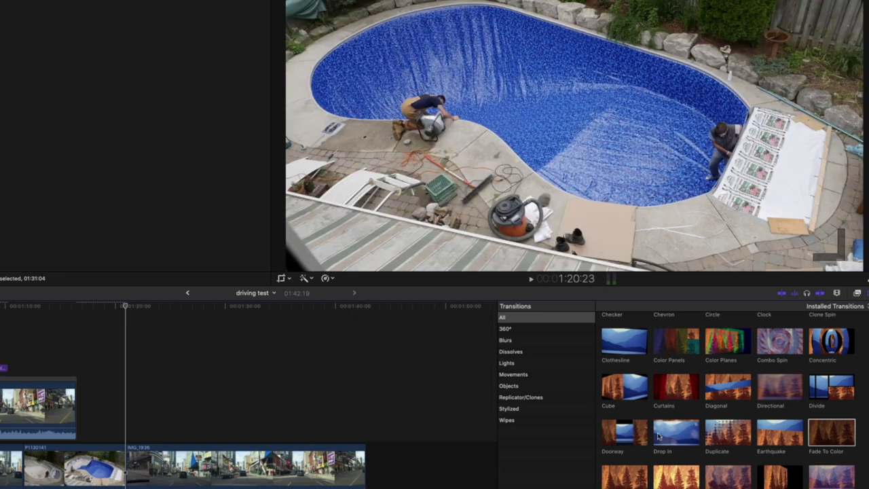
Try the Fall transition between the pool clip and the last driving clip, play through the cut and remove it
{"action": "scroll", "coordinate": [647, 436], "scroll_direction": "down", "scroll_amount": 2}
{"action": "left_click_drag", "start_coordinate": [634, 430], "coordinate": [126, 468]}
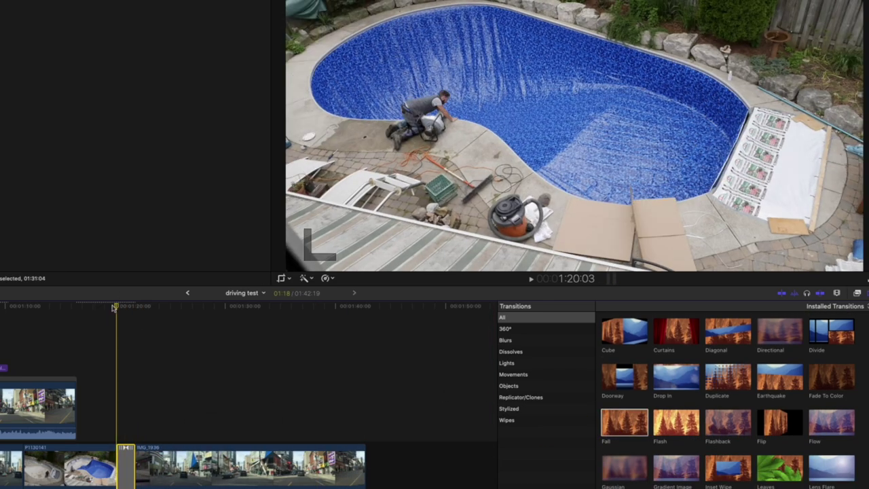
{"action": "key", "text": "space"}
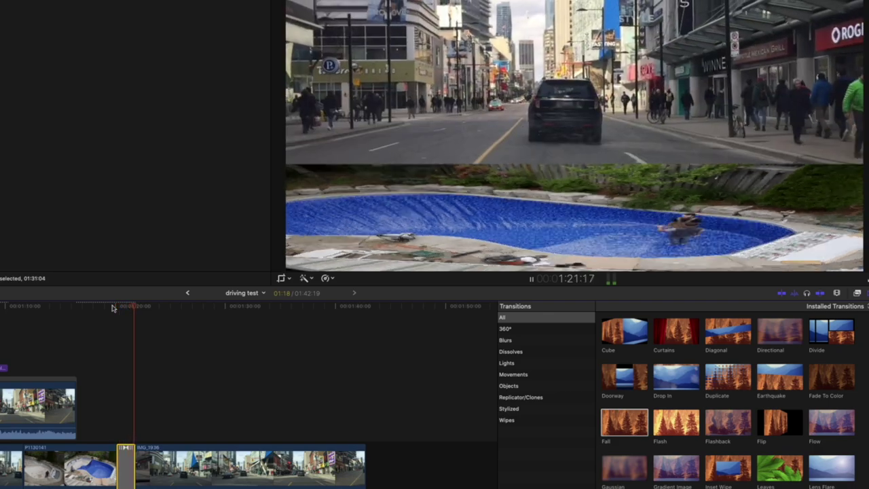
{"action": "key", "text": "space"}
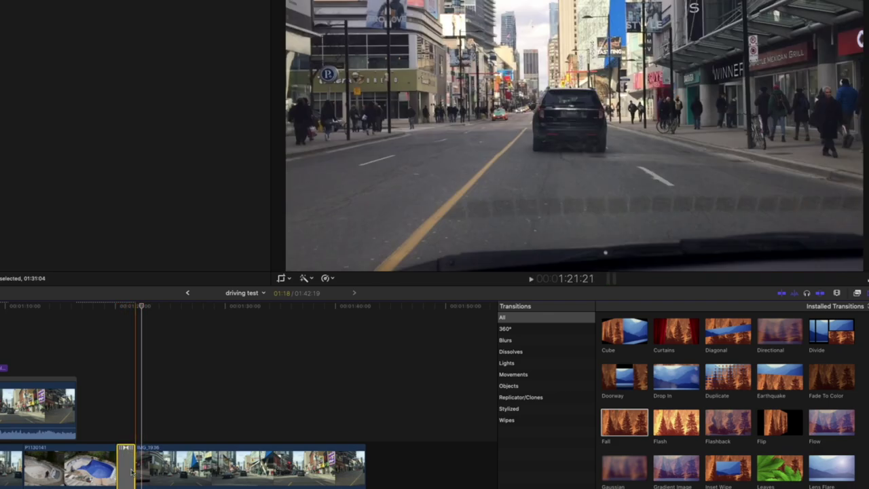
{"action": "key", "text": "Delete"}
Try the Flash transition between the pool clip and the last driving clip, play through the cut and remove it
{"action": "left_click_drag", "start_coordinate": [553, 432], "coordinate": [125, 466]}
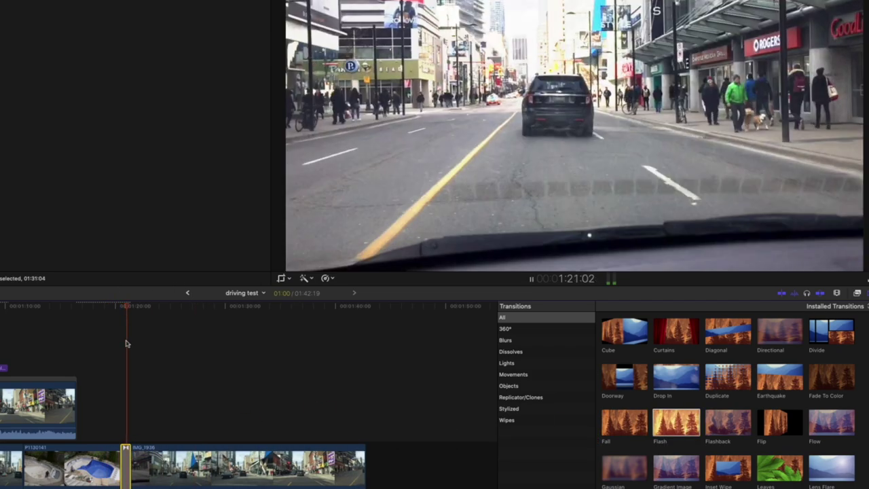
{"action": "key", "text": "space"}
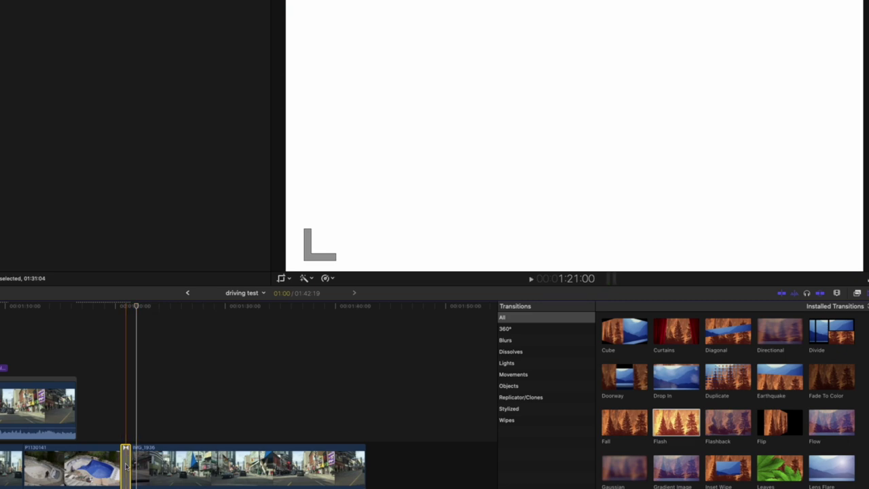
{"action": "left_click", "coordinate": [125, 465]}
{"action": "key", "text": "Delete"}
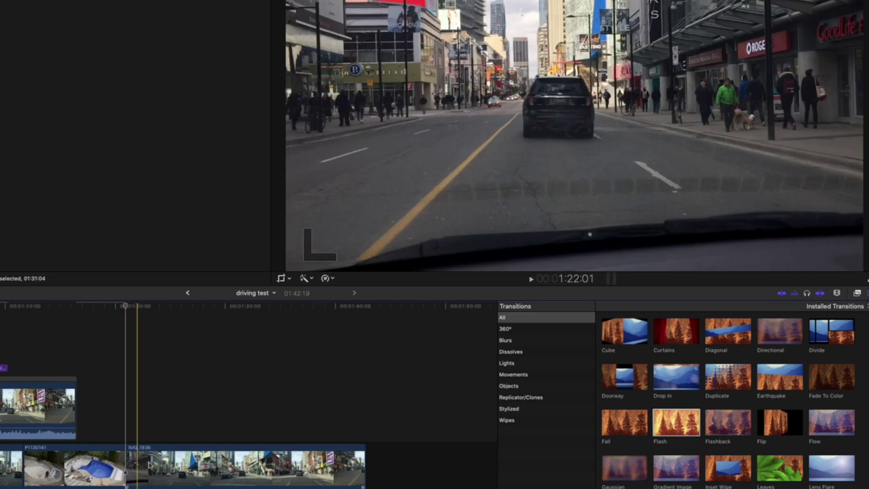
Try the Flashback transition between the pool clip and the last driving clip, play through the cut and remove it
{"action": "left_click_drag", "start_coordinate": [731, 422], "coordinate": [125, 464]}
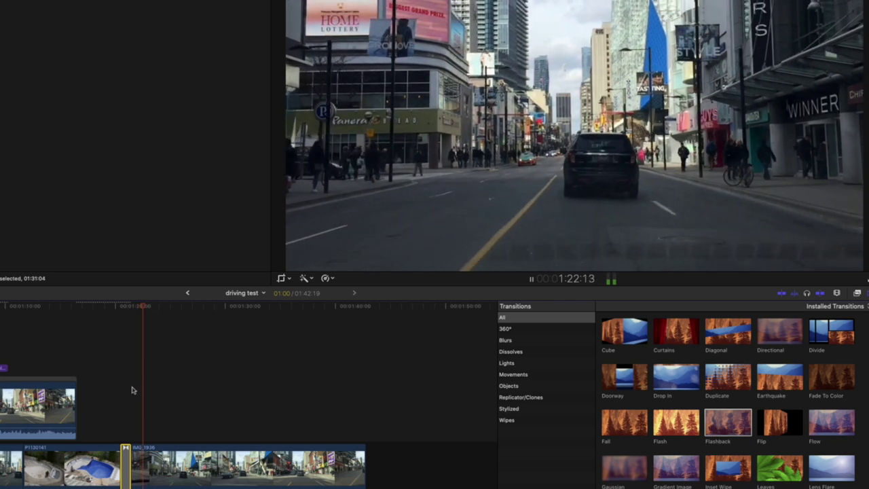
{"action": "key", "text": "space"}
{"action": "left_click", "coordinate": [131, 434]}
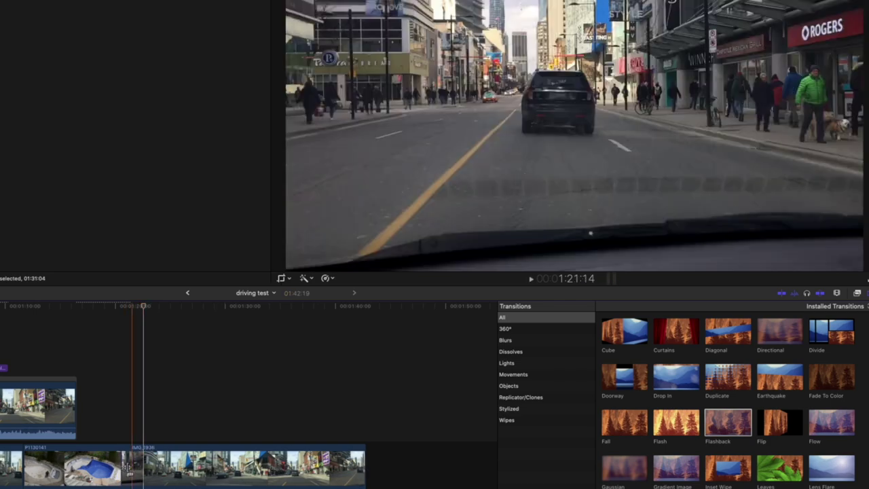
Try the Flip transition between the pool clip and the last driving clip, play through the cut and remove it
{"action": "left_click_drag", "start_coordinate": [778, 422], "coordinate": [127, 461]}
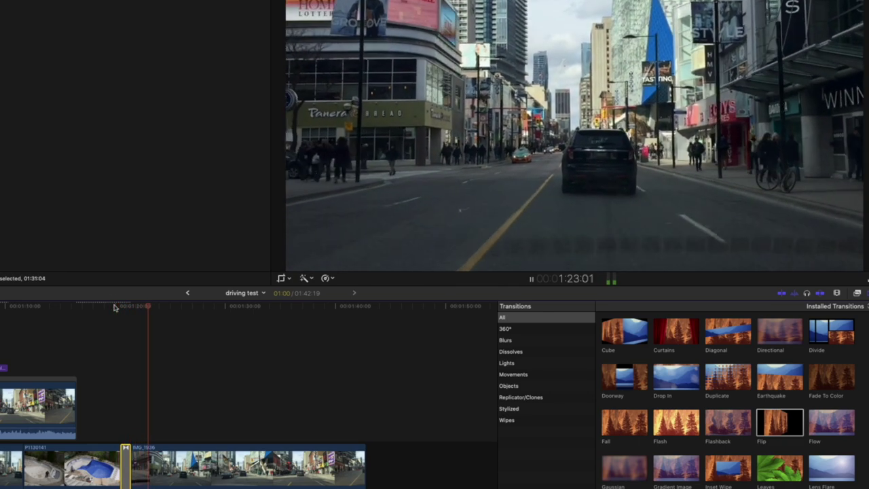
{"action": "key", "text": "space"}
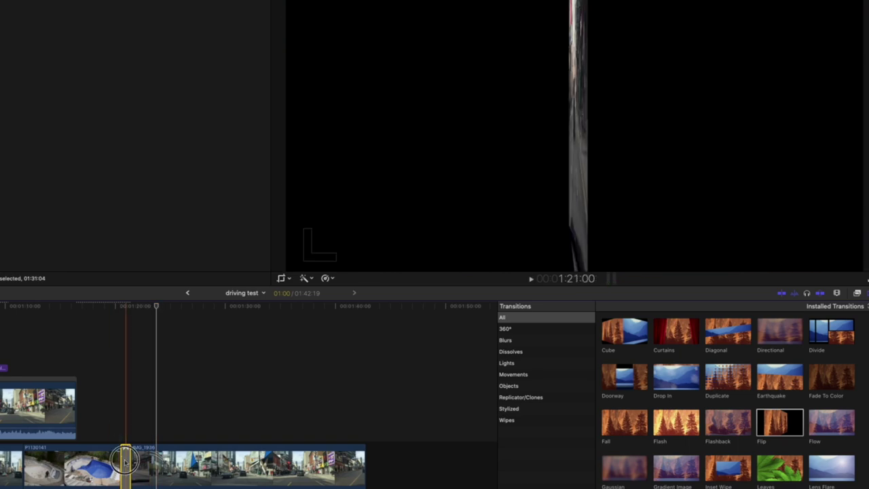
{"action": "left_click", "coordinate": [145, 413]}
Try the Gaussian transition between the pool clip and the last driving clip, play through the cut and remove it
{"action": "left_click_drag", "start_coordinate": [623, 467], "coordinate": [127, 464]}
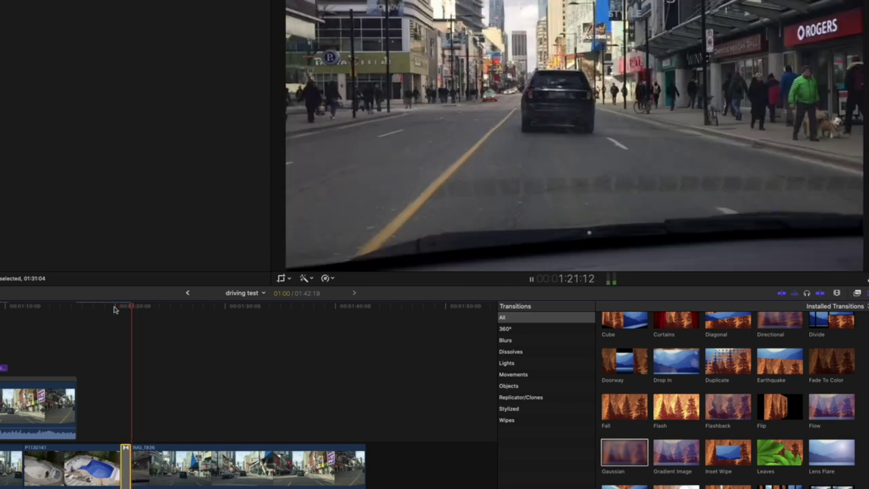
{"action": "key", "text": "space"}
{"action": "left_click", "coordinate": [123, 344]}
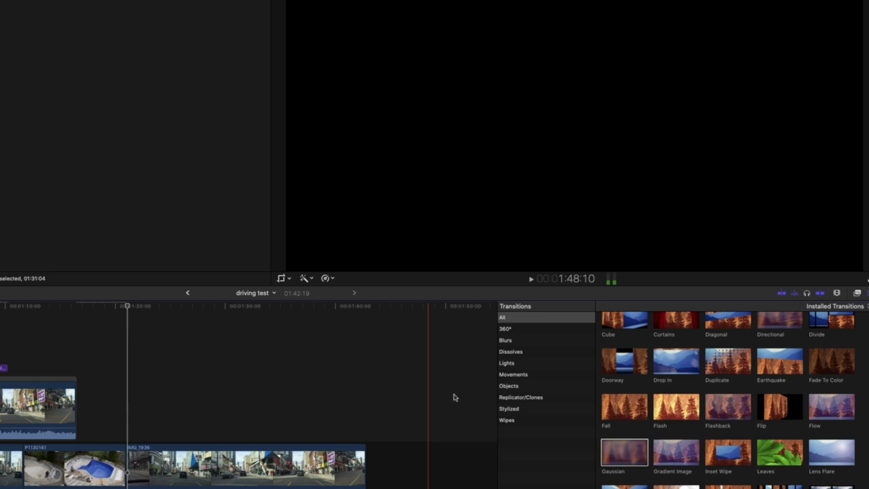
Try the Inset Wipe transition between the pool clip and the last driving clip, play through the cut twice and remove it
{"action": "left_click_drag", "start_coordinate": [401, 444], "coordinate": [133, 450]}
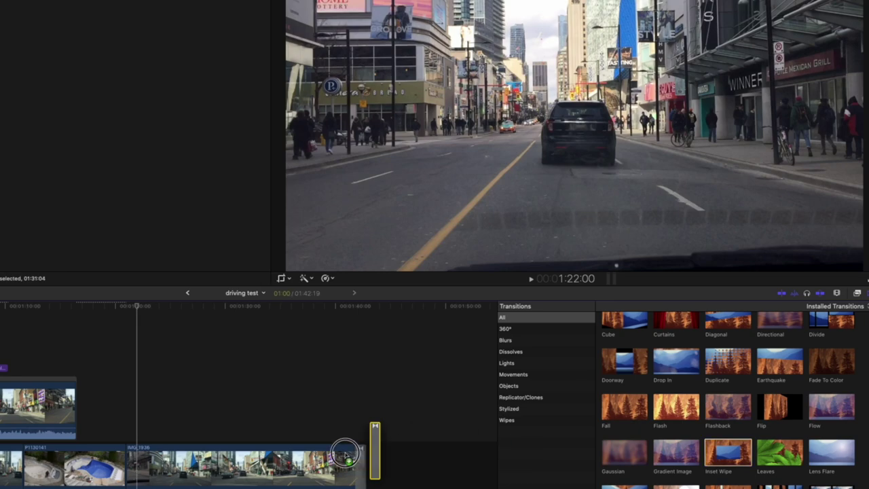
{"action": "left_click_drag", "start_coordinate": [345, 453], "coordinate": [127, 450]}
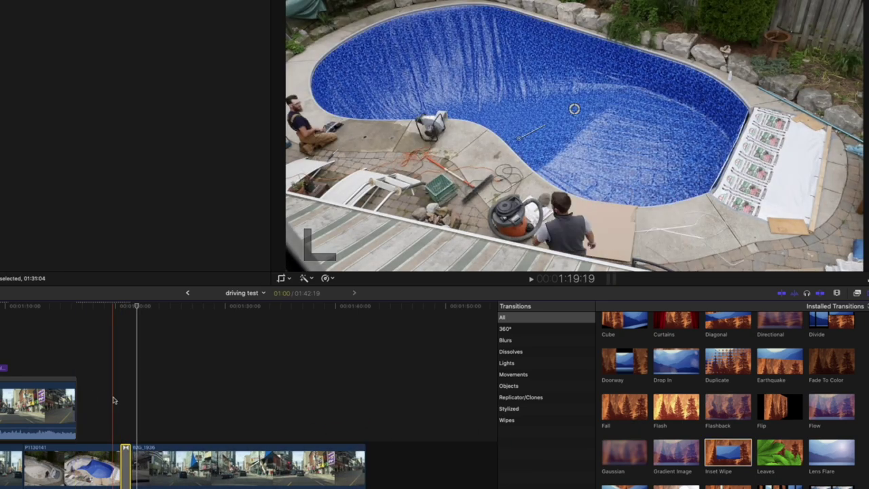
{"action": "key", "text": "space"}
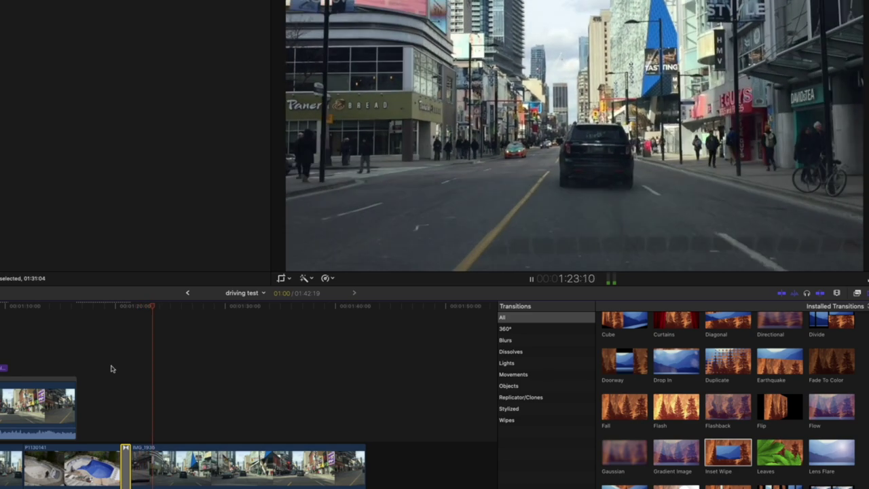
{"action": "left_click", "coordinate": [112, 306]}
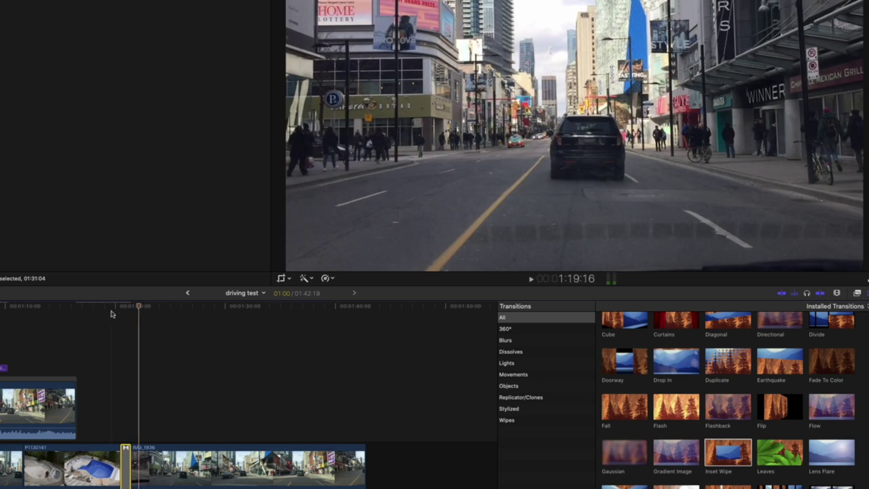
{"action": "key", "text": "space"}
{"action": "left_click", "coordinate": [127, 379]}
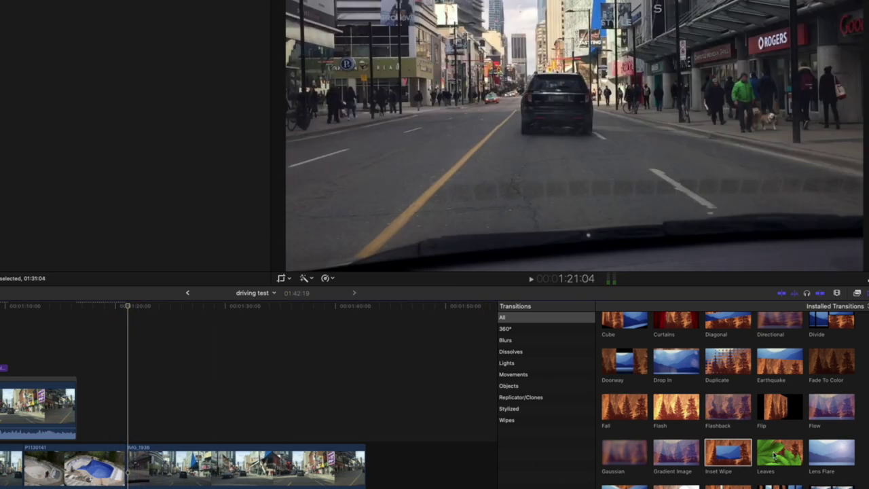
Try the Leaves transition between the pool clip and the last driving clip, play through the cut and remove it
{"action": "left_click_drag", "start_coordinate": [601, 438], "coordinate": [126, 464]}
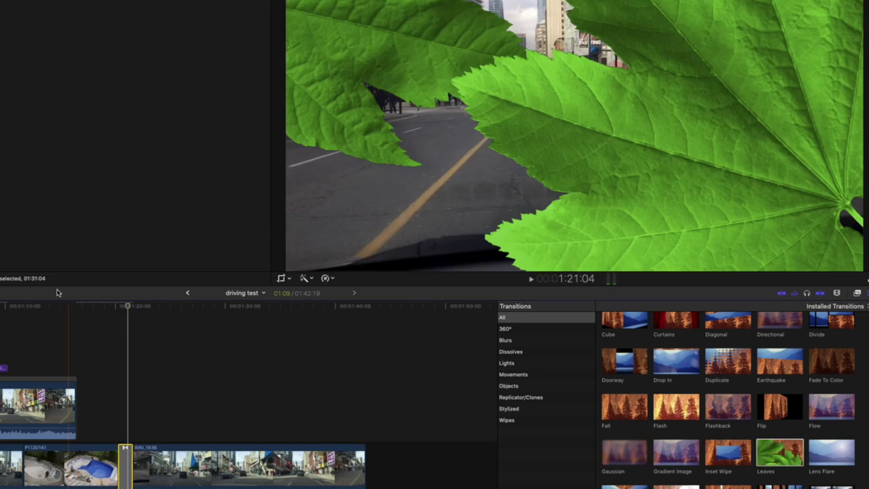
{"action": "key", "text": "space"}
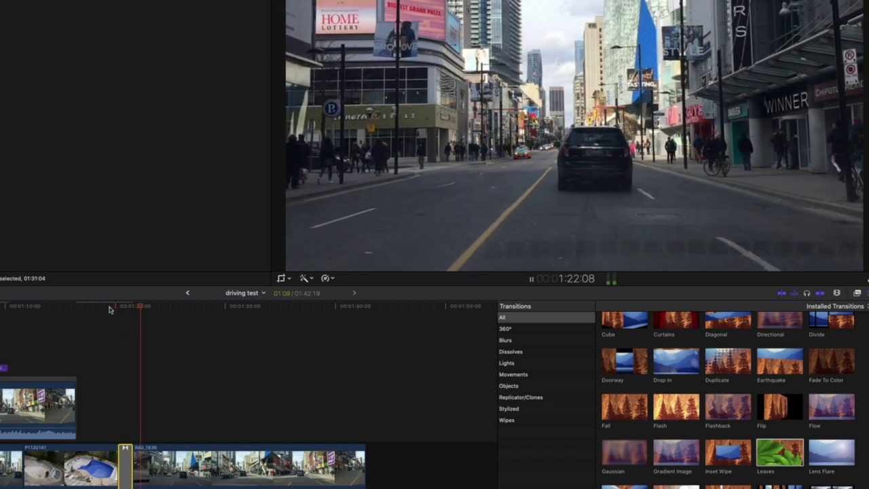
{"action": "key", "text": "space"}
{"action": "left_click", "coordinate": [133, 393]}
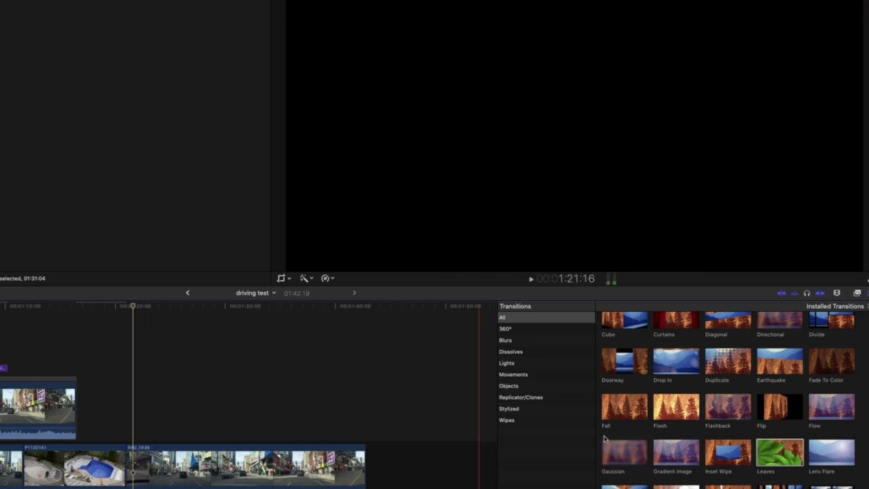
Try the Lens Flare and Letter X transitions in turn at the pool-to-driving cut, playing through and removing each
{"action": "left_click_drag", "start_coordinate": [828, 448], "coordinate": [195, 482]}
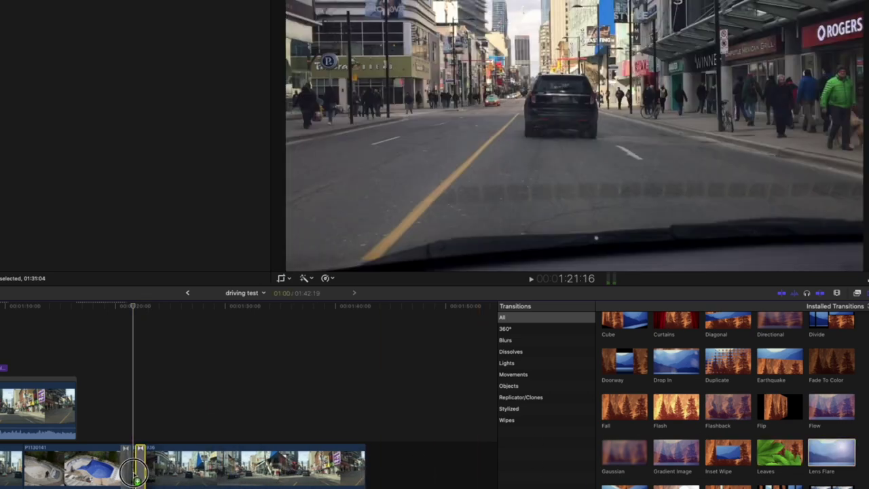
{"action": "left_click_drag", "start_coordinate": [134, 471], "coordinate": [133, 473]}
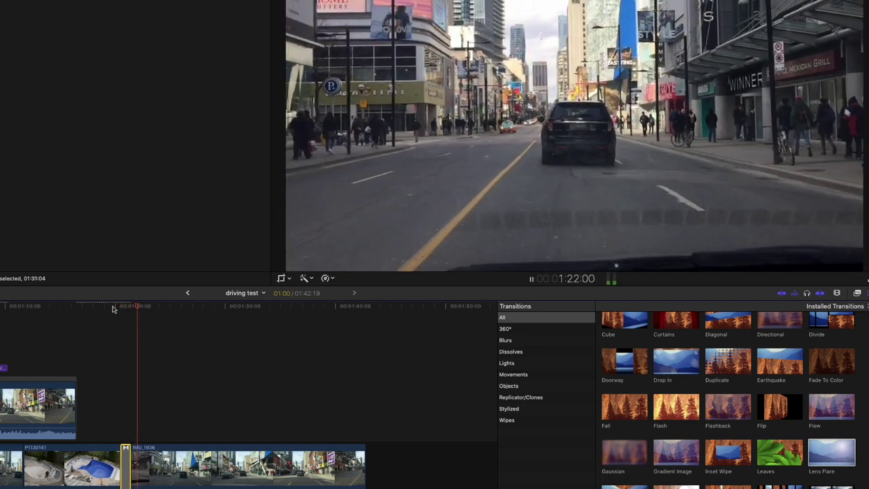
{"action": "key", "text": "space"}
{"action": "left_click", "coordinate": [126, 305]}
{"action": "scroll", "coordinate": [658, 446], "scroll_direction": "down", "scroll_amount": 2}
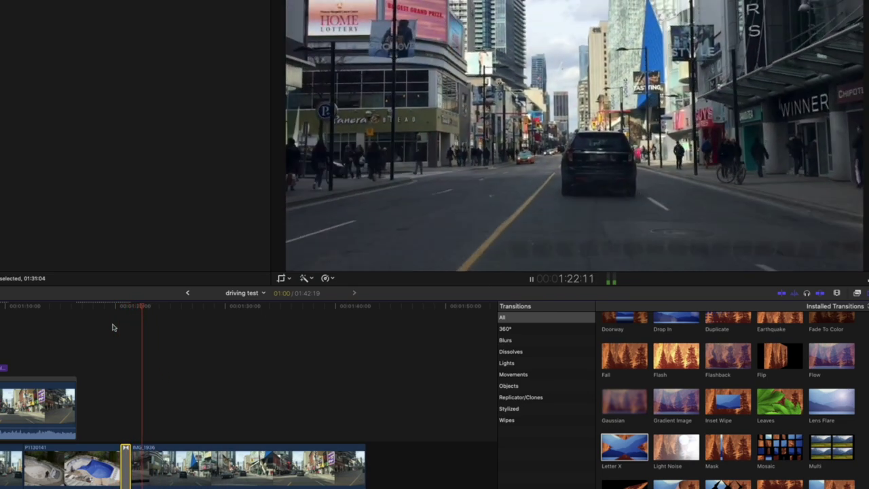
{"action": "left_click", "coordinate": [131, 329]}
Try the Light Noise and Mosaic transitions in turn at the pool-to-driving cut, playing through and removing each
{"action": "left_click_drag", "start_coordinate": [672, 447], "coordinate": [136, 474]}
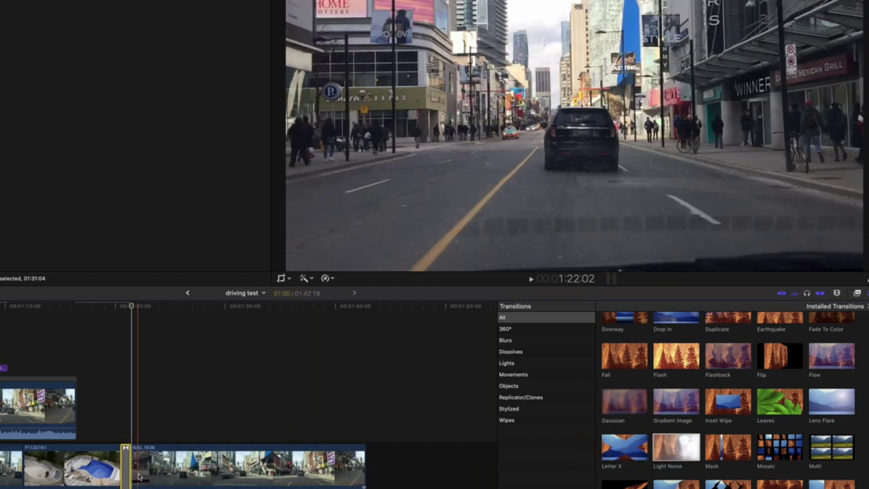
{"action": "key", "text": "shift+slash"}
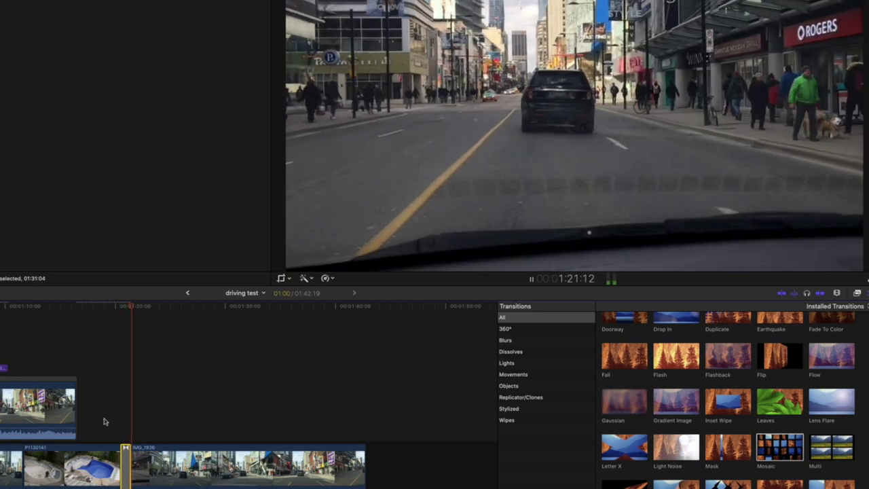
{"action": "key", "text": "space"}
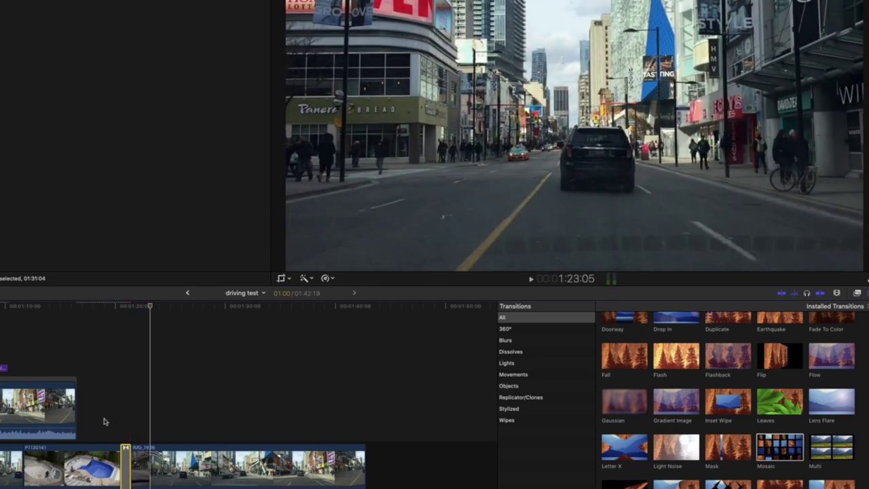
{"action": "key", "text": "super+z"}
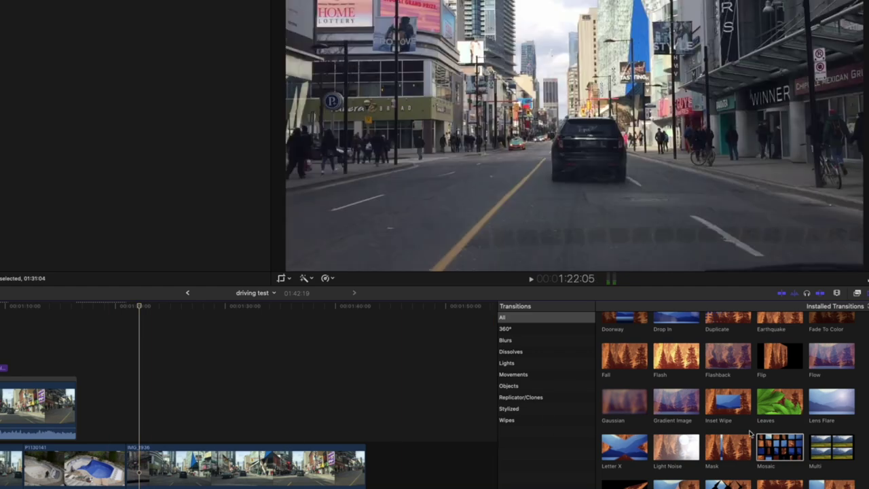
Try the Multi transition between the pool clip and the last driving clip, play through the cut and remove it
{"action": "left_click_drag", "start_coordinate": [832, 451], "coordinate": [125, 456]}
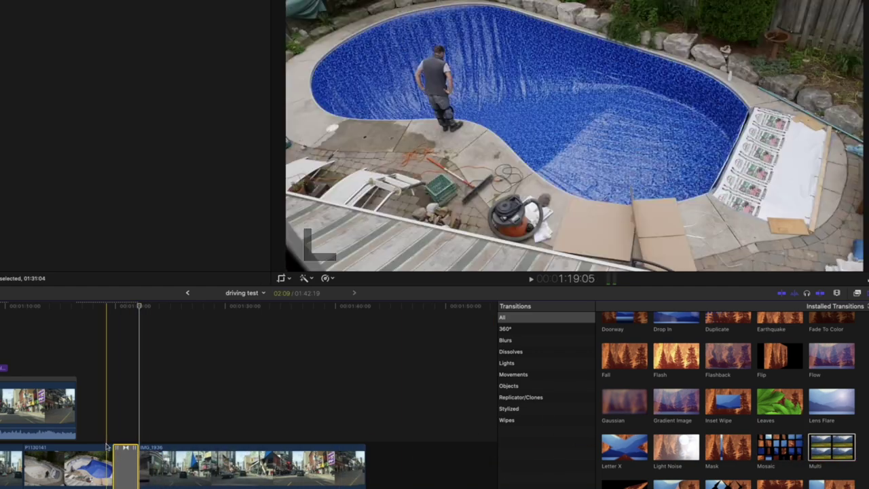
{"action": "key", "text": "space"}
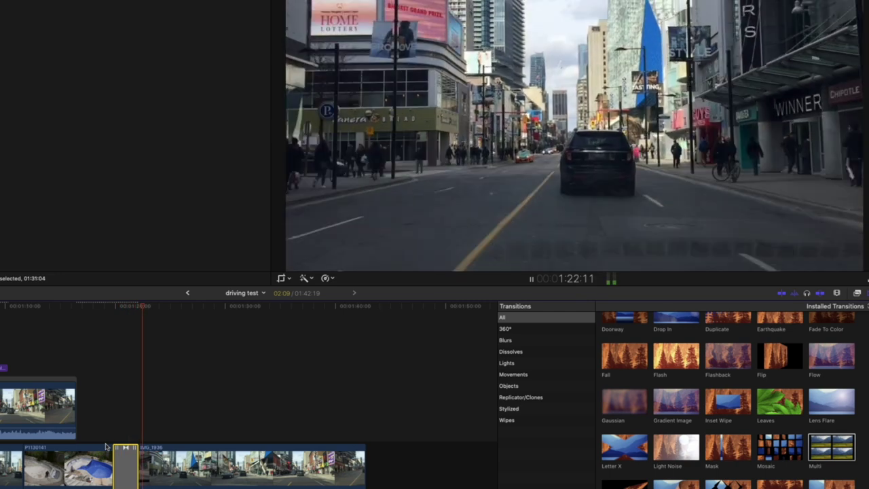
{"action": "key", "text": "space"}
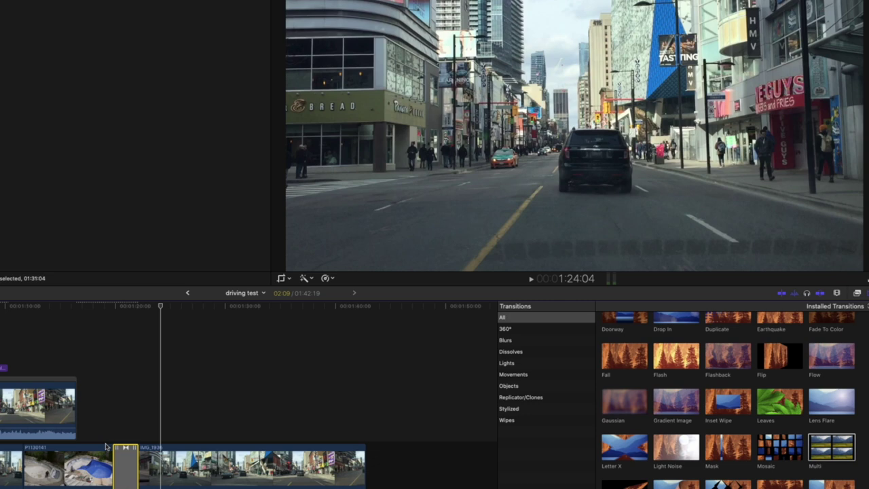
{"action": "key", "text": "Delete"}
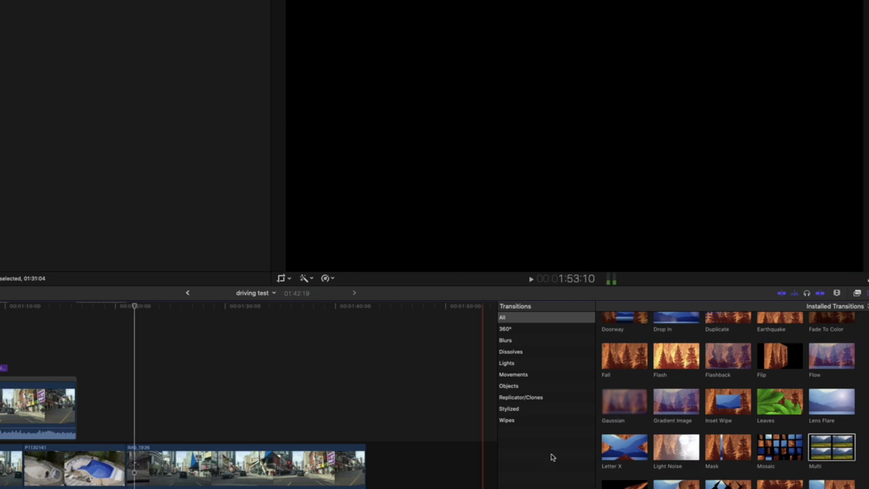
Try the Multi-flip transition between the pool clip and the last driving clip, play through the cut and remove it
{"action": "scroll", "coordinate": [704, 460], "scroll_direction": "down", "scroll_amount": 3}
{"action": "scroll", "coordinate": [704, 460], "scroll_direction": "down", "scroll_amount": 2}
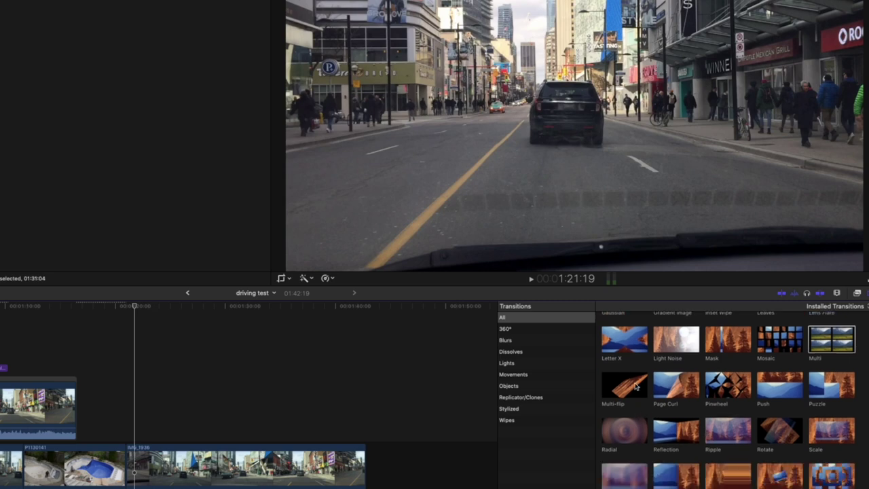
{"action": "left_click_drag", "start_coordinate": [627, 384], "coordinate": [125, 435]}
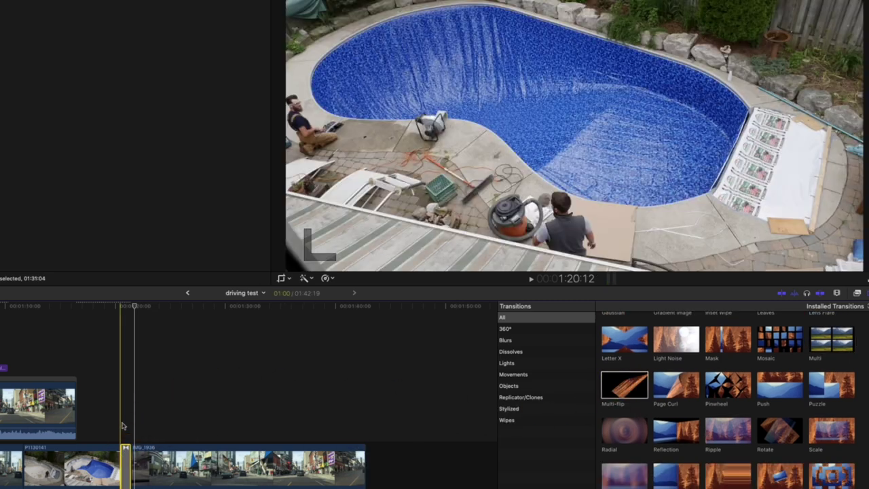
{"action": "key", "text": "space"}
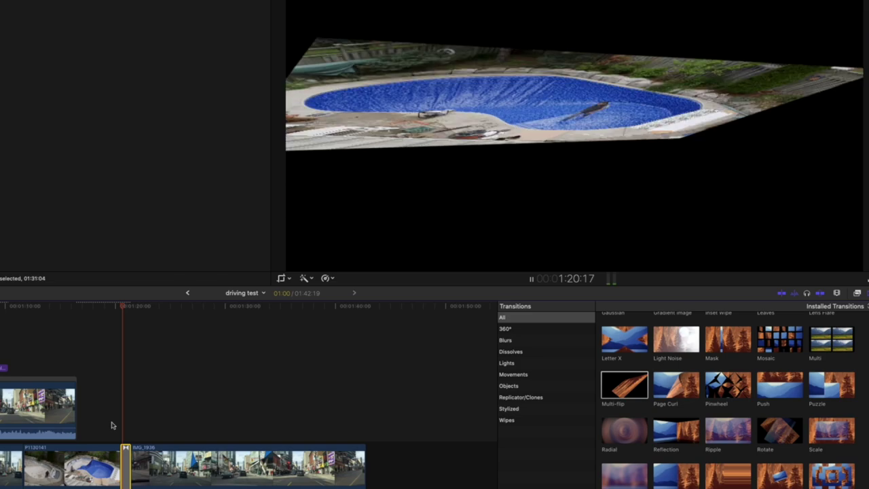
{"action": "key", "text": "space"}
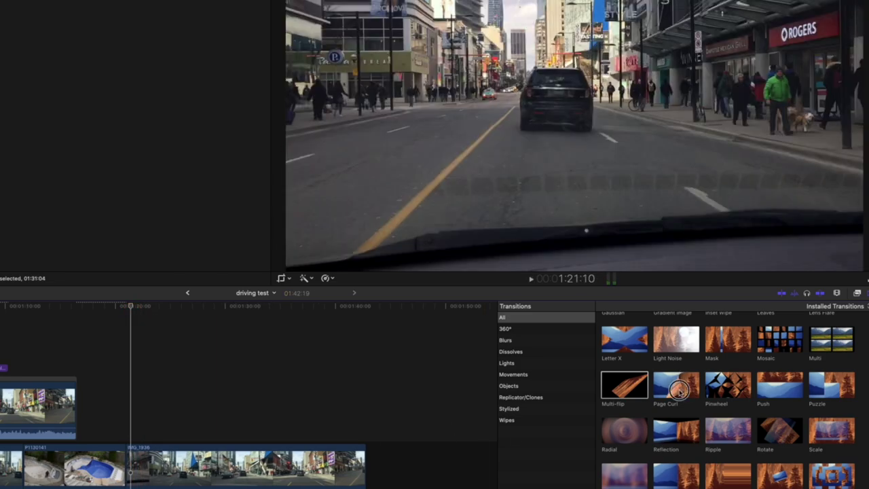
Try the Page Curl transition between the pool clip and the last driving clip, play through the cut and remove it
{"action": "left_click_drag", "start_coordinate": [679, 390], "coordinate": [128, 461]}
{"action": "key", "text": "space"}
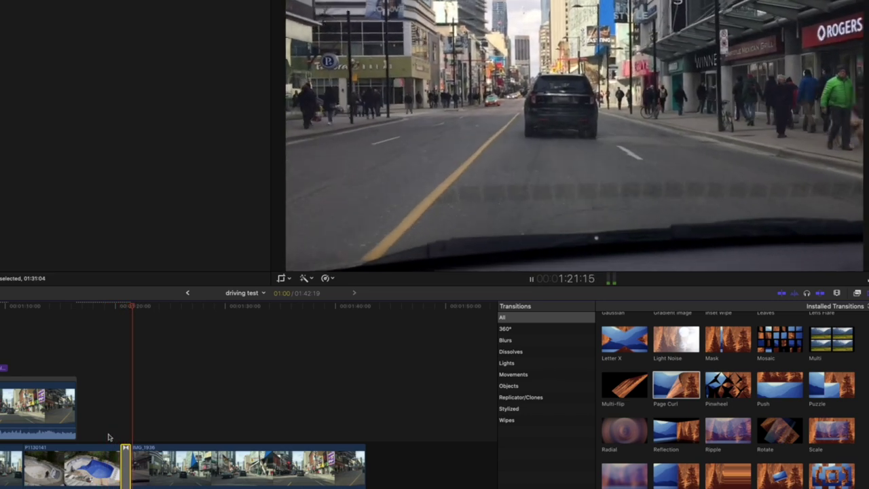
{"action": "key", "text": "space"}
{"action": "key", "text": "Delete"}
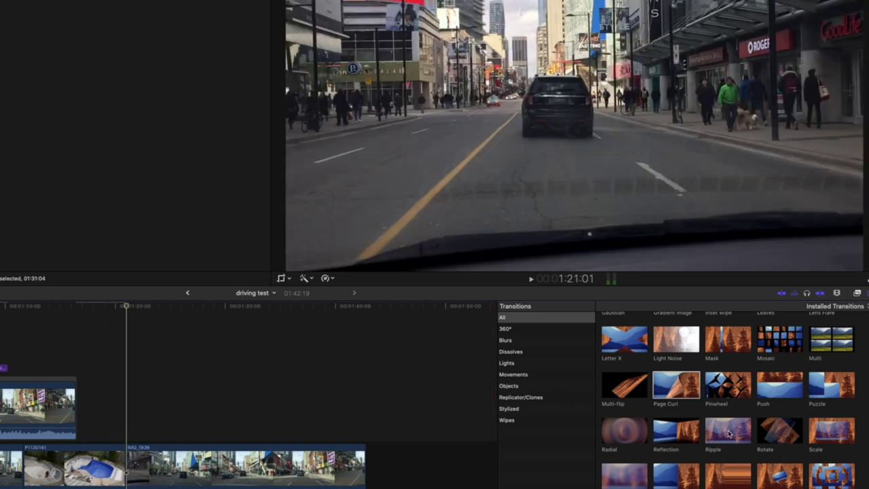
Try the Pinwheel transition between the pool clip and the last driving clip, play through the cut and remove it
{"action": "left_click_drag", "start_coordinate": [728, 390], "coordinate": [125, 462]}
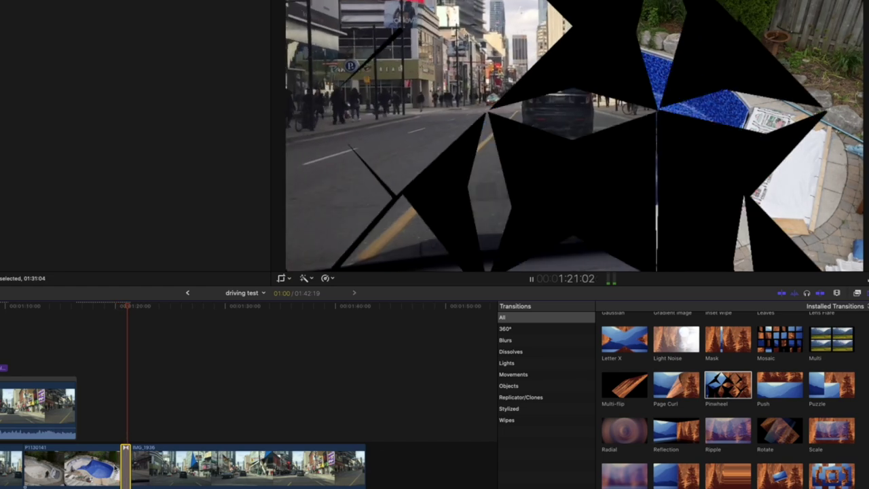
{"action": "key", "text": "space"}
{"action": "key", "text": "Delete"}
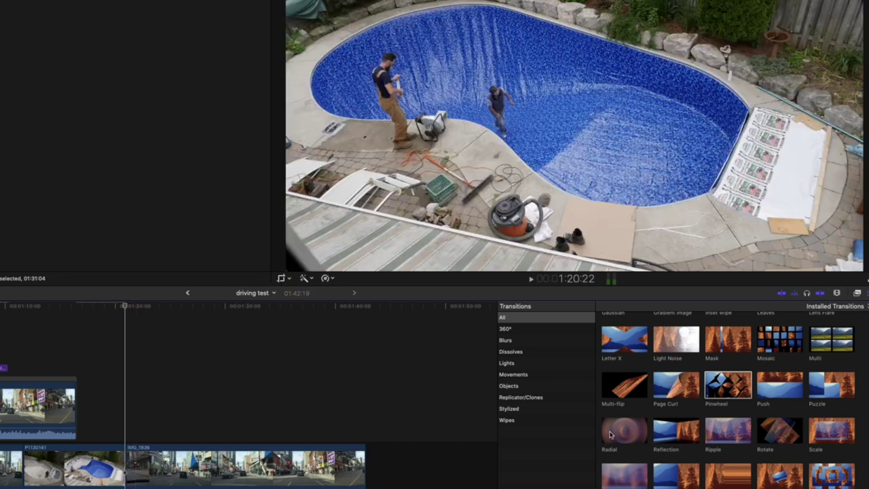
Try the Push and Puzzle transitions in turn at the pool-to-driving cut, playing through and removing each
{"action": "left_click_drag", "start_coordinate": [400, 424], "coordinate": [125, 455]}
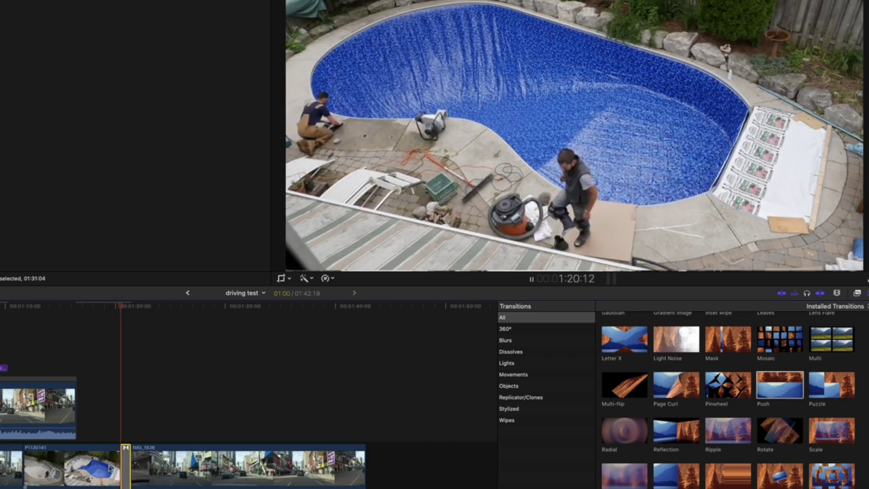
{"action": "key", "text": "space"}
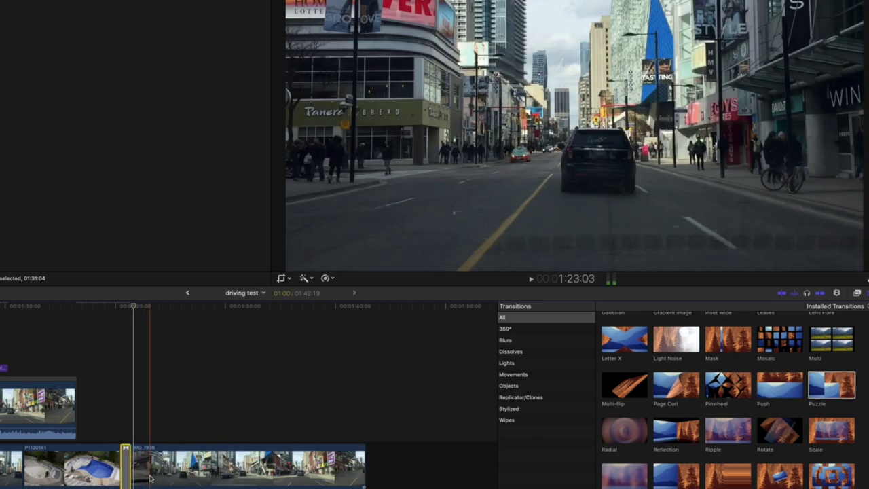
{"action": "left_click", "coordinate": [125, 456]}
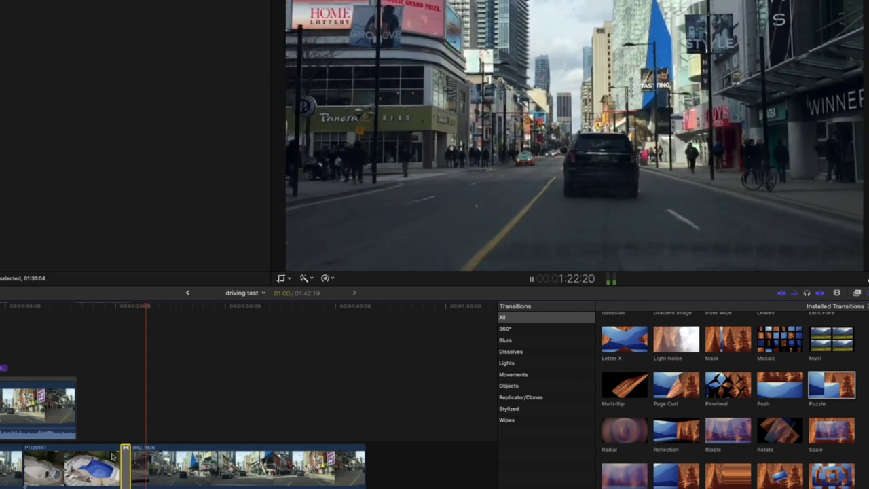
{"action": "key", "text": "space"}
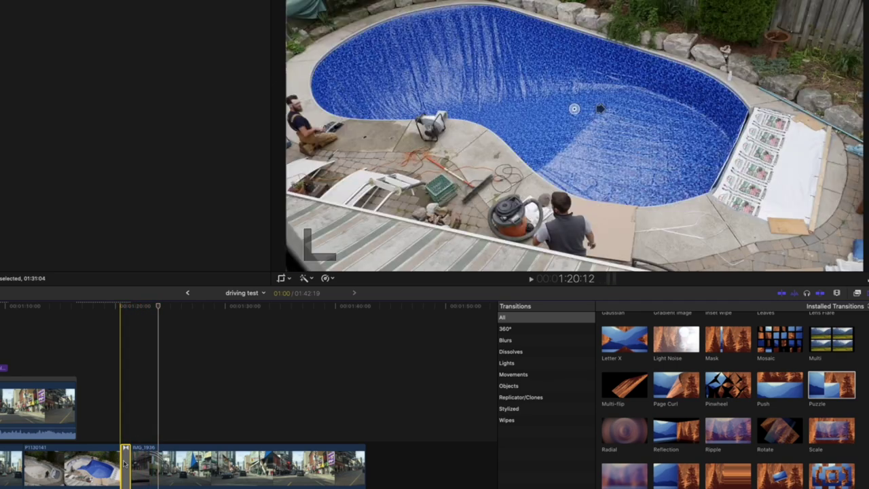
{"action": "left_click", "coordinate": [148, 407]}
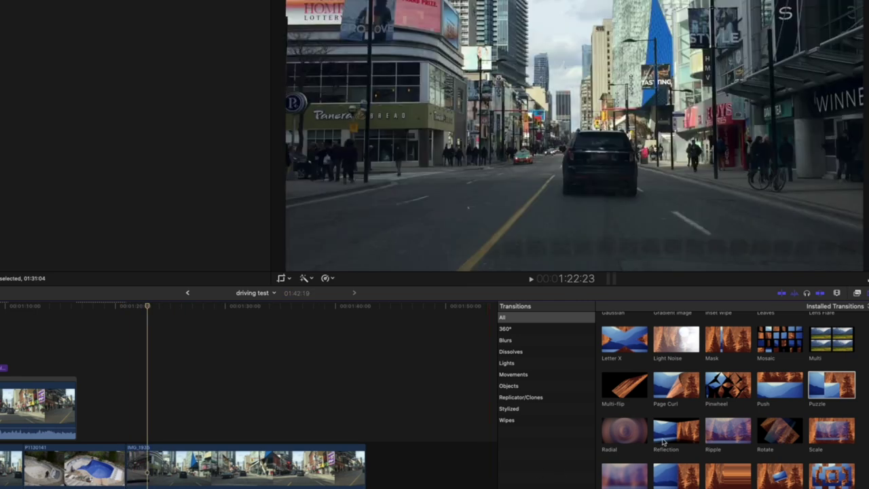
Try the Radial transition between the pool clip and the last driving clip, play through the cut and remove it
{"action": "scroll", "coordinate": [663, 441], "scroll_direction": "down", "scroll_amount": 2}
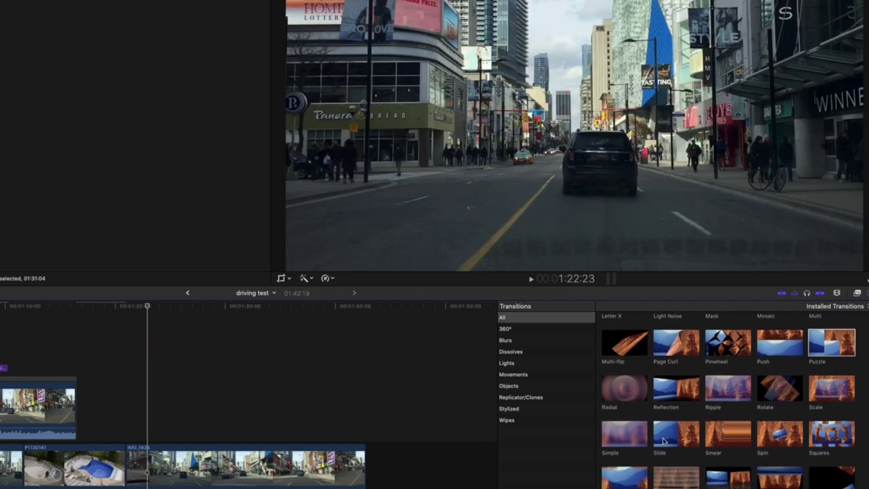
{"action": "left_click_drag", "start_coordinate": [623, 393], "coordinate": [125, 465]}
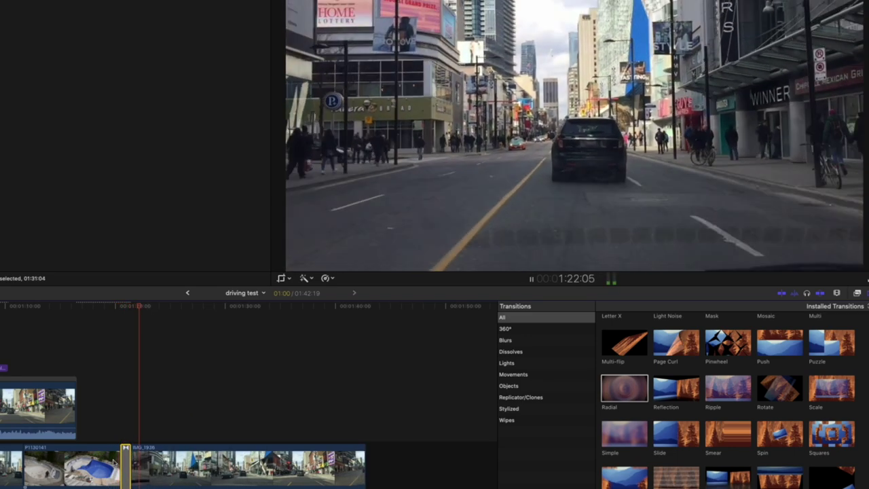
{"action": "key", "text": "space"}
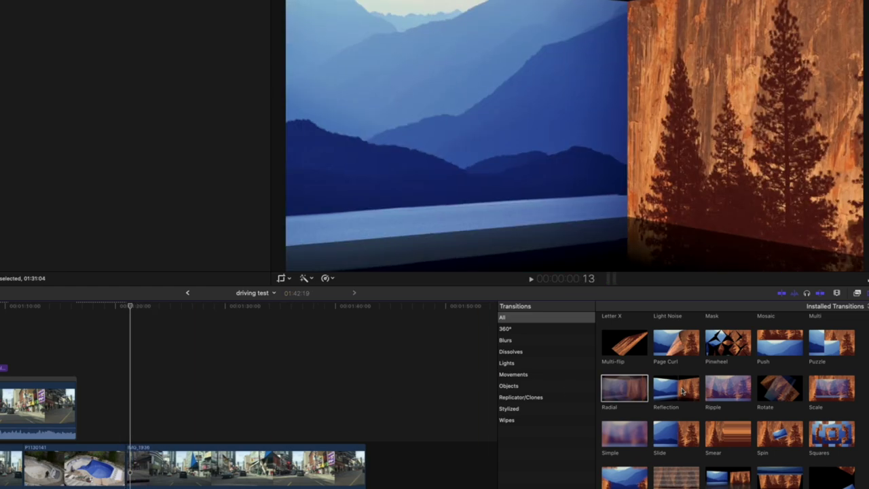
Try the Reflection transition between the pool clip and the last driving clip, play through the cut and remove it
{"action": "left_click_drag", "start_coordinate": [676, 388], "coordinate": [113, 450]}
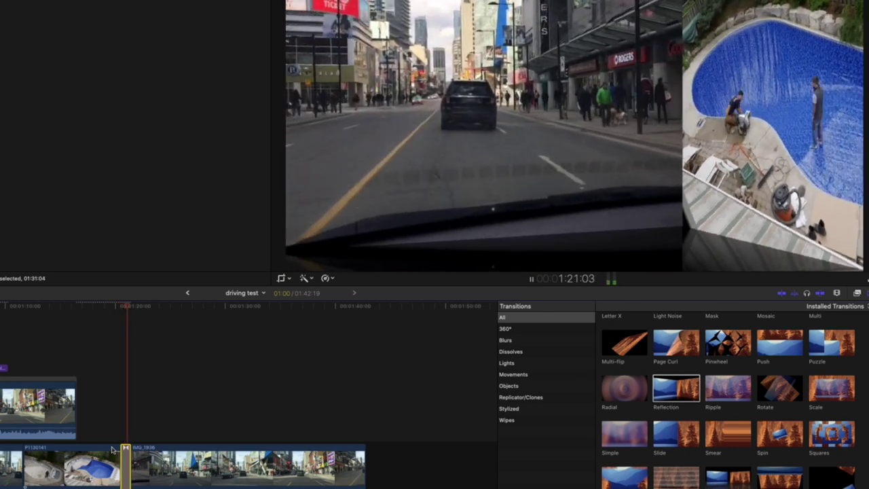
{"action": "key", "text": "space"}
{"action": "left_click", "coordinate": [123, 428]}
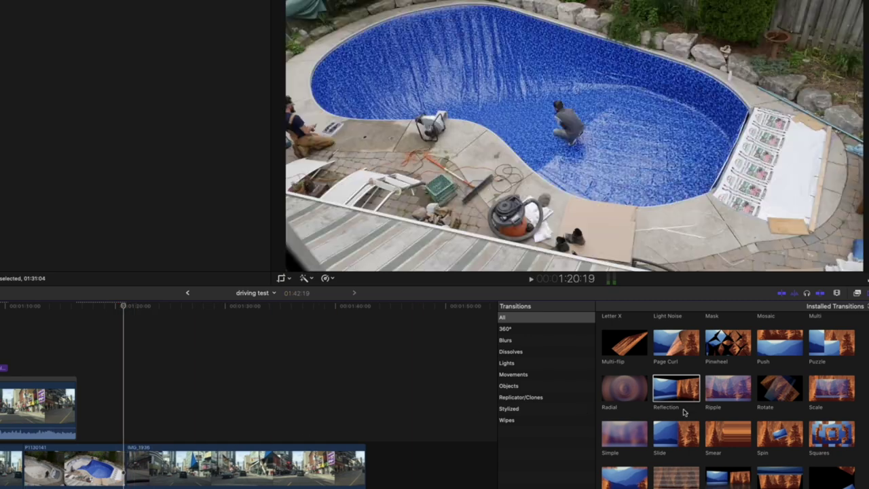
Try the Ripple transition between the pool clip and the last driving clip, play through the cut and remove it
{"action": "left_click_drag", "start_coordinate": [524, 442], "coordinate": [126, 451]}
{"action": "key", "text": "shift+question"}
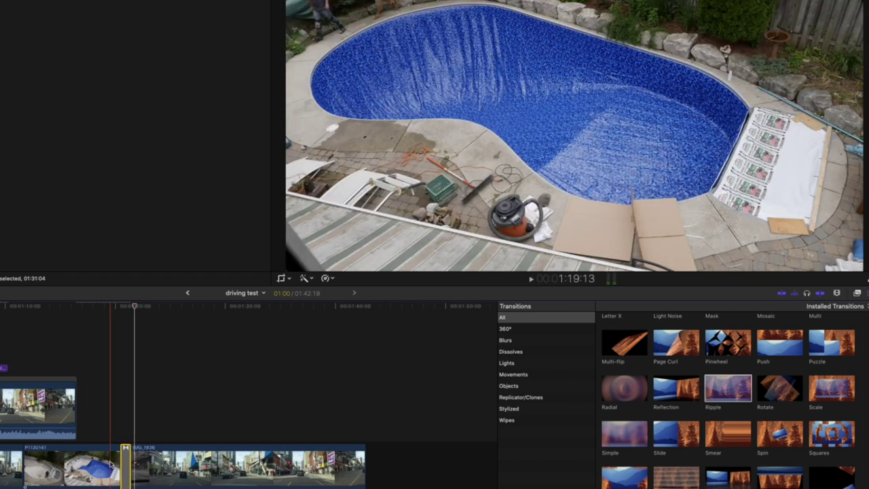
{"action": "key", "text": "space"}
Try the Rotate and Scale transitions in turn at the pool-to-driving cut, playing through and removing each
{"action": "left_click_drag", "start_coordinate": [615, 416], "coordinate": [126, 451]}
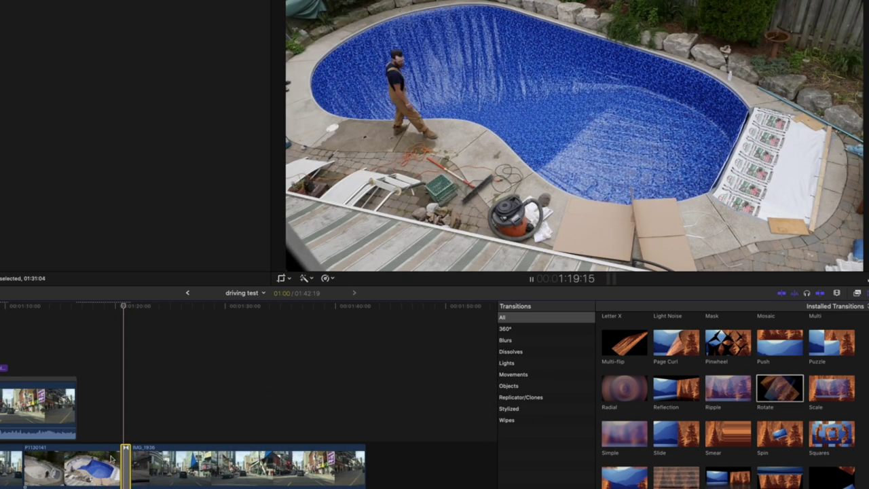
{"action": "key", "text": "space"}
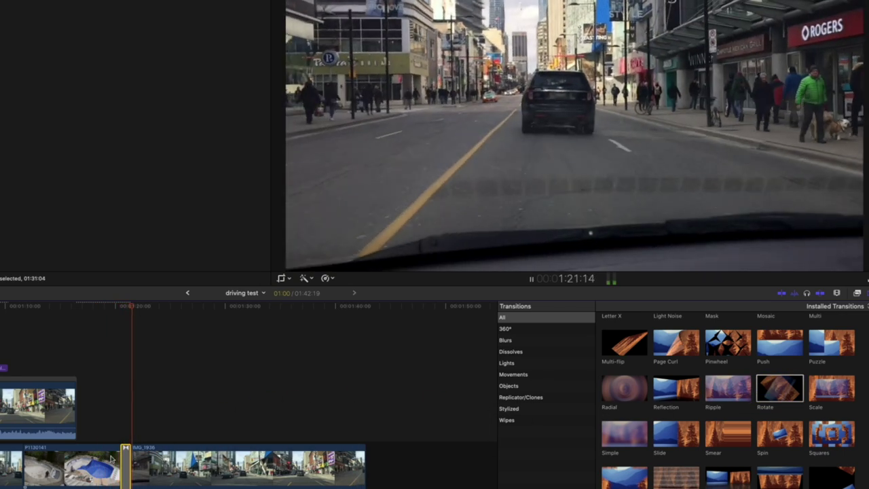
{"action": "key", "text": "space"}
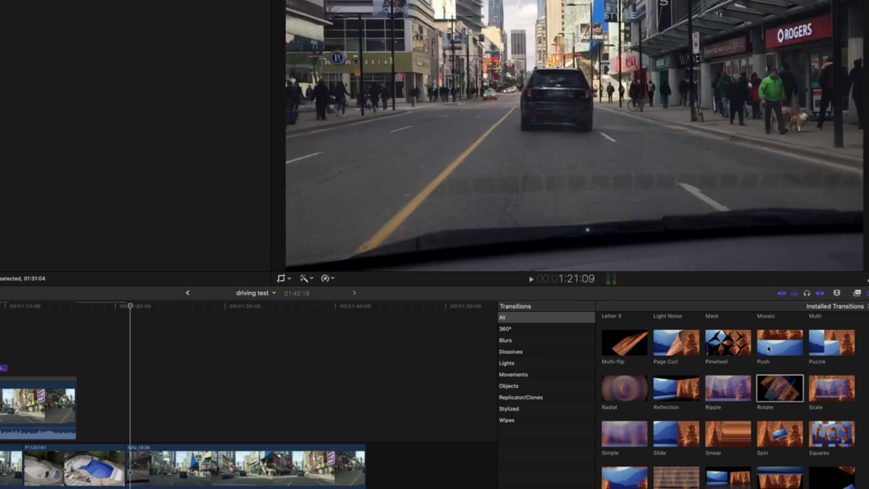
{"action": "left_click_drag", "start_coordinate": [832, 389], "coordinate": [126, 465]}
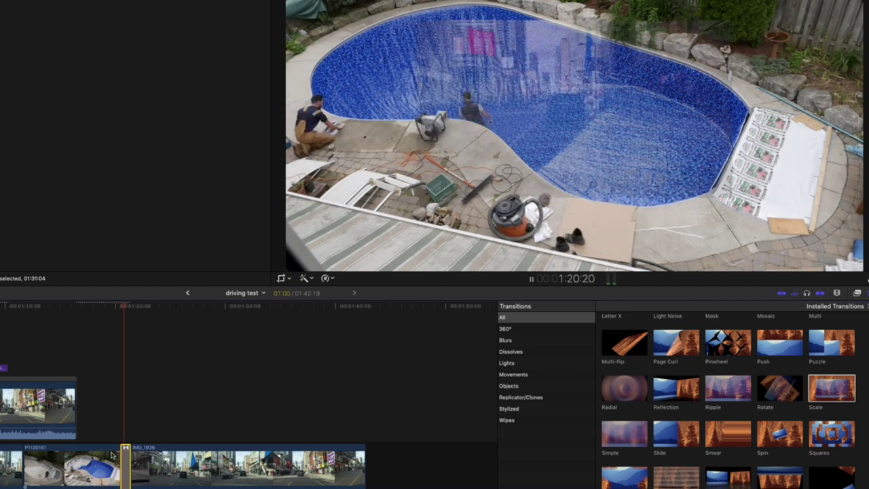
{"action": "key", "text": "space"}
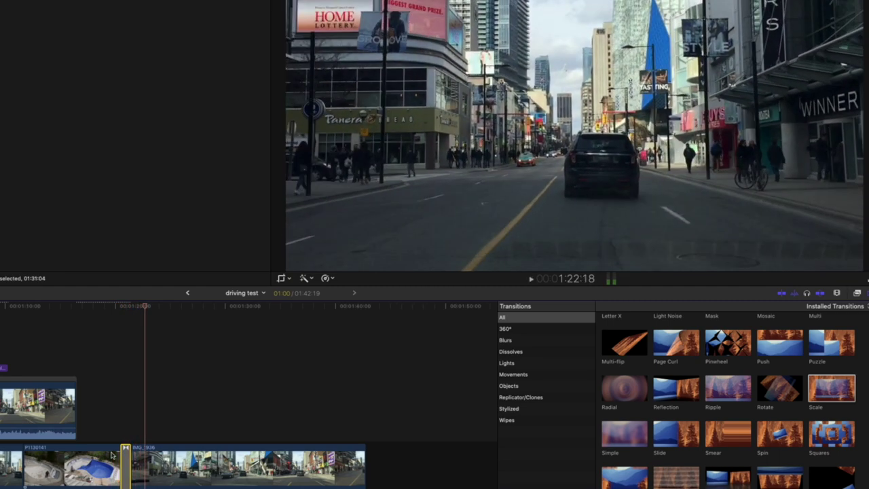
{"action": "left_click", "coordinate": [133, 408]}
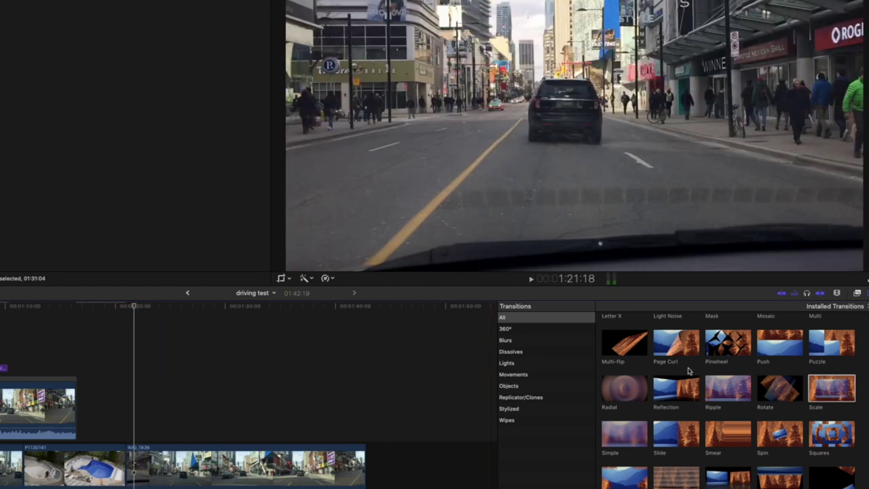
Try the Simple and Slide transitions in turn between the pool clip and the last driving clip, playing through and removing each
{"action": "left_click_drag", "start_coordinate": [630, 436], "coordinate": [126, 452]}
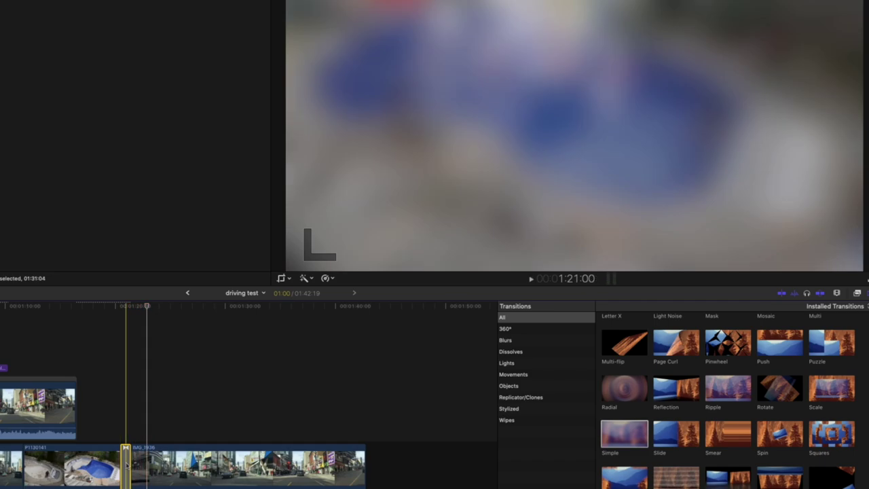
{"action": "key", "text": "space"}
{"action": "left_click_drag", "start_coordinate": [660, 436], "coordinate": [126, 456]}
{"action": "key", "text": "space"}
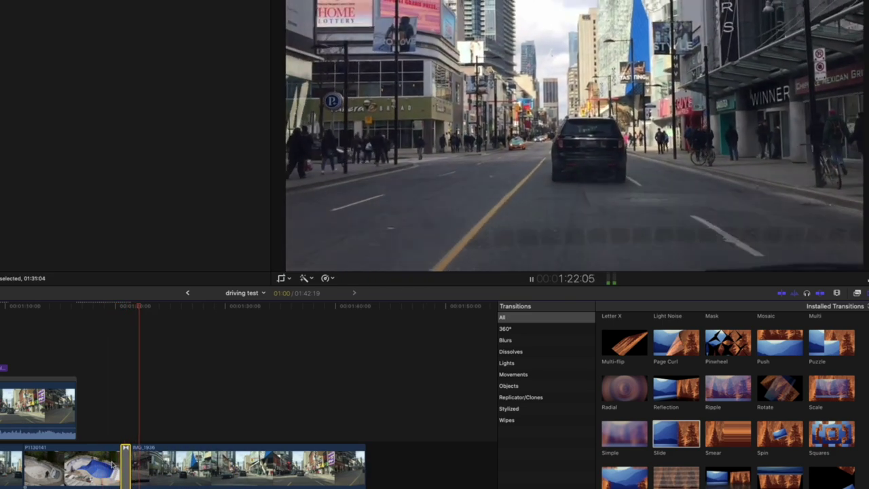
{"action": "key", "text": "space"}
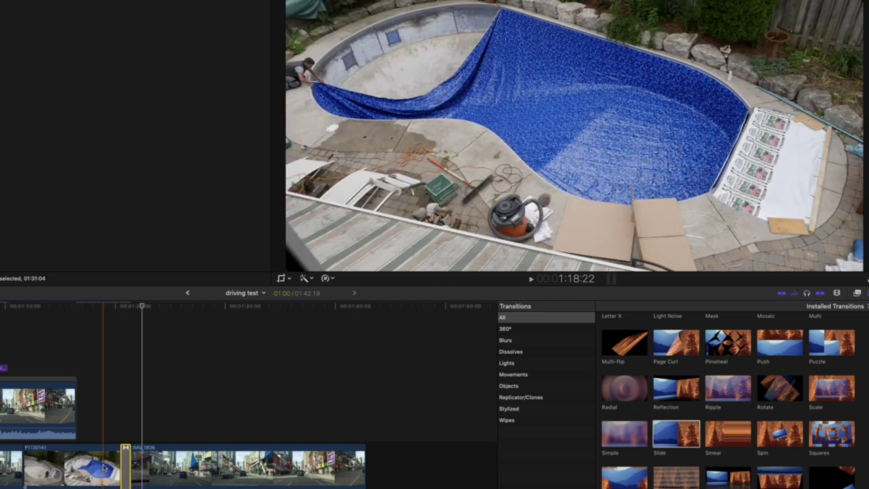
{"action": "left_click", "coordinate": [130, 339]}
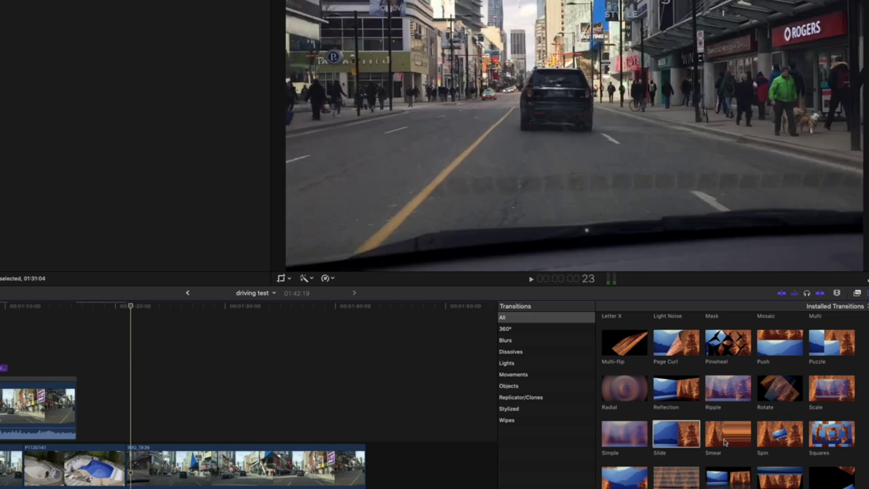
Try the Smear and Spin transitions in turn at the pool-to-driving cut, previewing and removing each
{"action": "left_click_drag", "start_coordinate": [727, 437], "coordinate": [125, 465]}
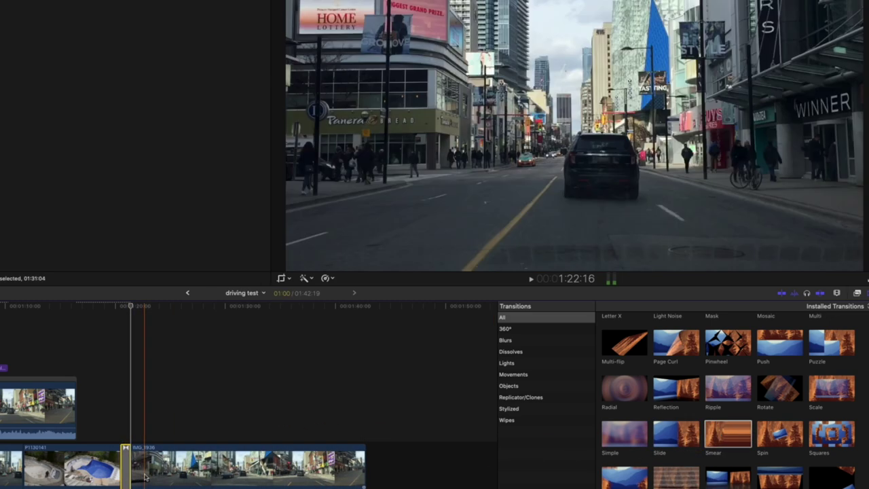
{"action": "key", "text": "slash"}
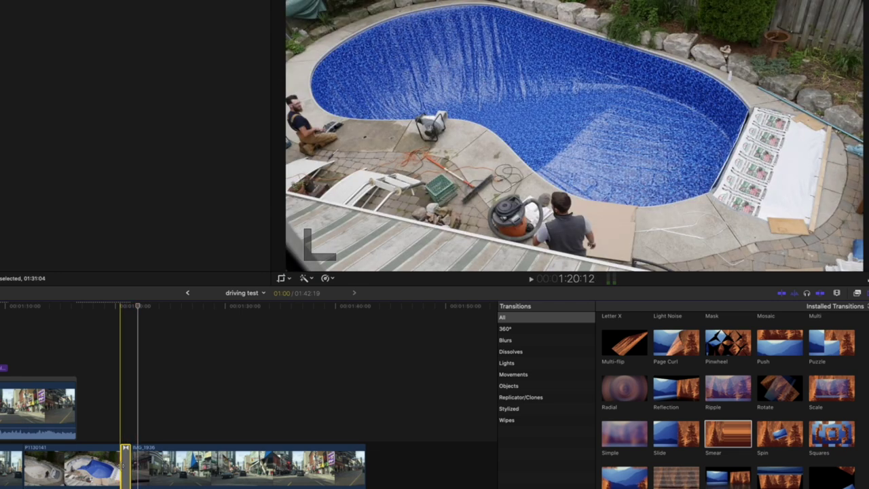
{"action": "left_click", "coordinate": [126, 339]}
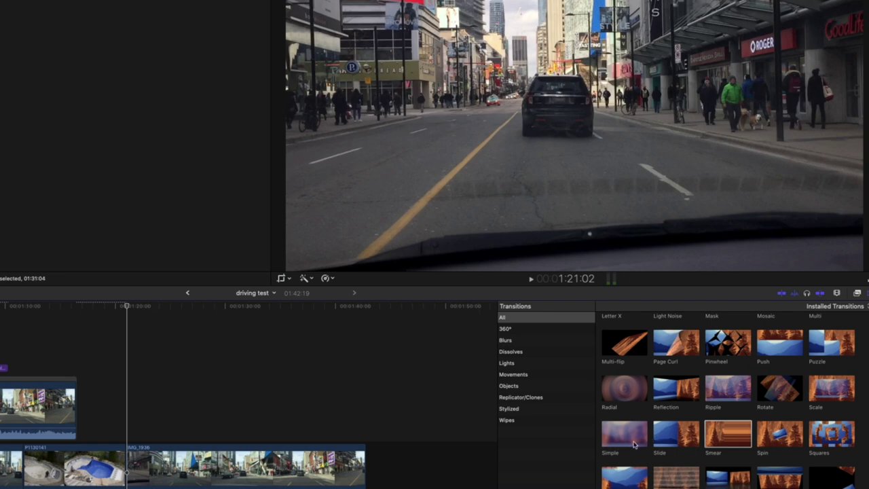
{"action": "left_click_drag", "start_coordinate": [789, 439], "coordinate": [126, 462]}
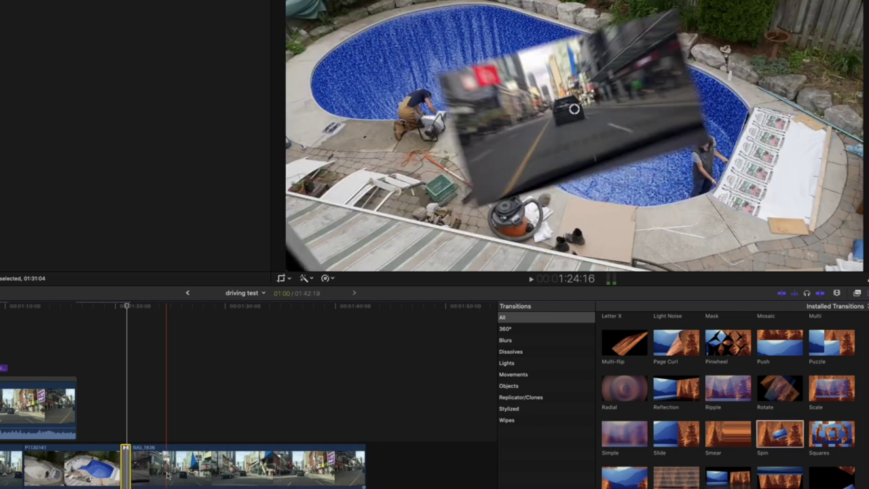
{"action": "key", "text": "space"}
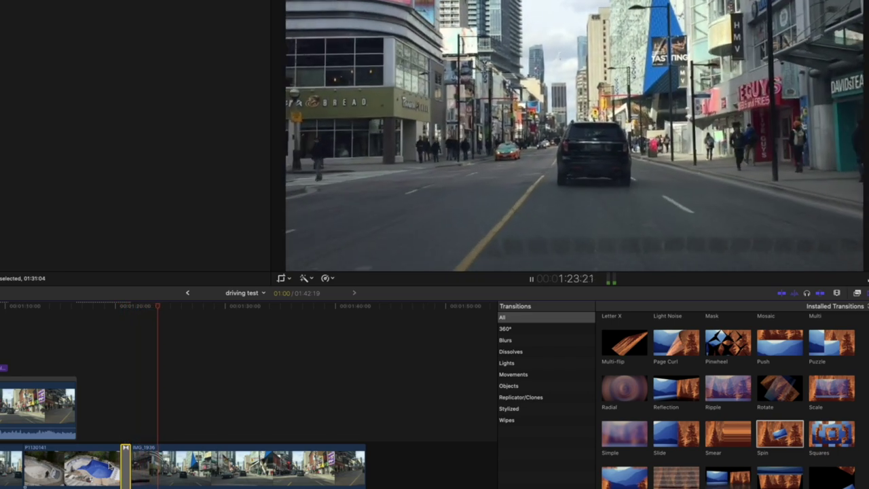
{"action": "key", "text": "space"}
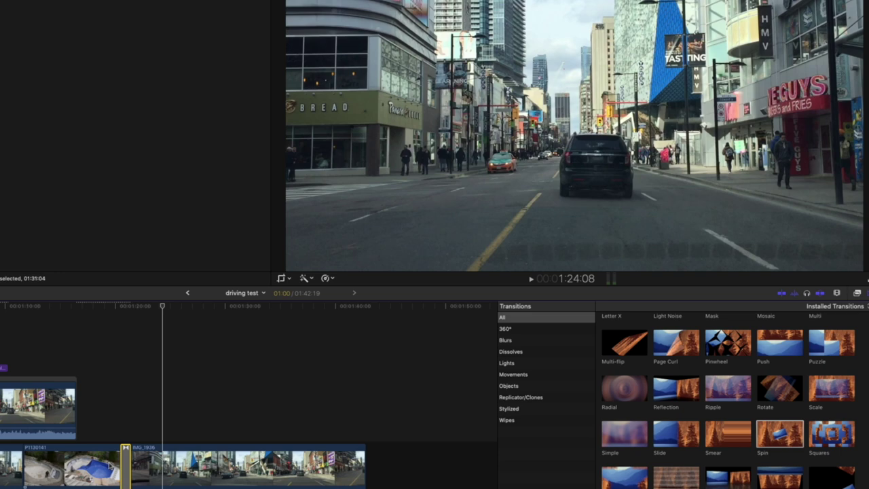
{"action": "key", "text": "Left"}
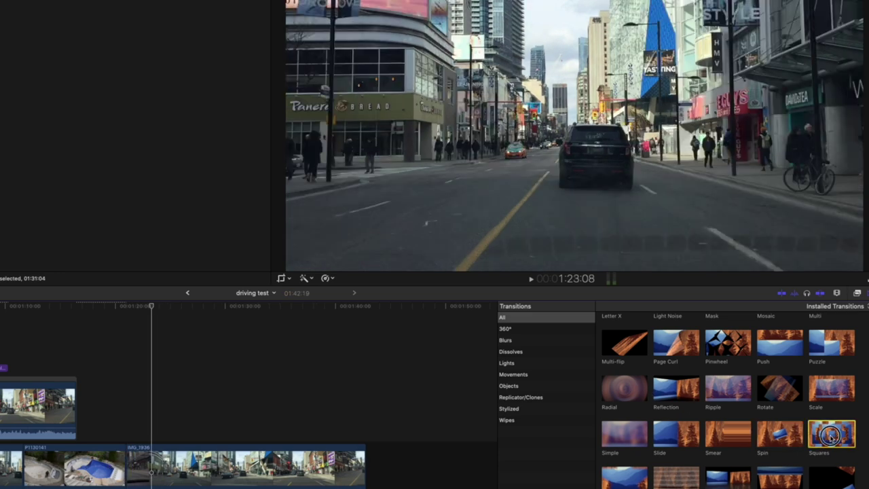
Try the Squares transition between the pool clip and the last driving clip, play through the cut and remove it
{"action": "left_click_drag", "start_coordinate": [592, 411], "coordinate": [126, 458]}
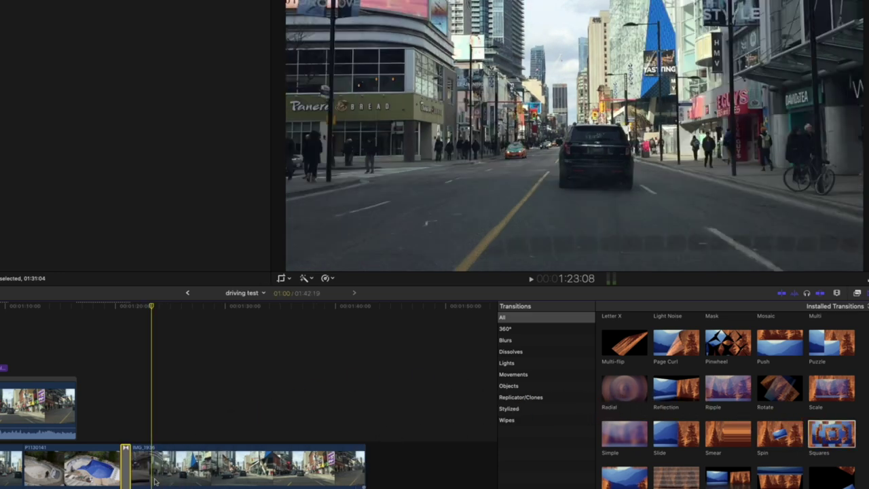
{"action": "key", "text": "space"}
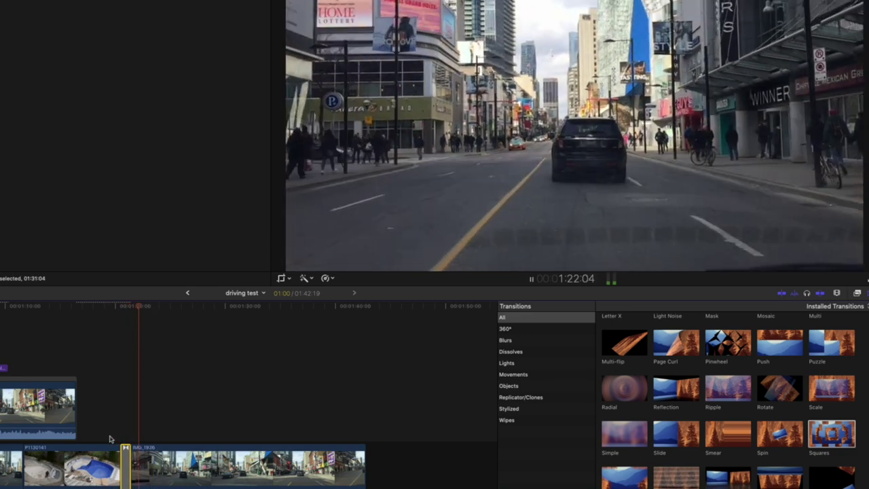
{"action": "key", "text": "space"}
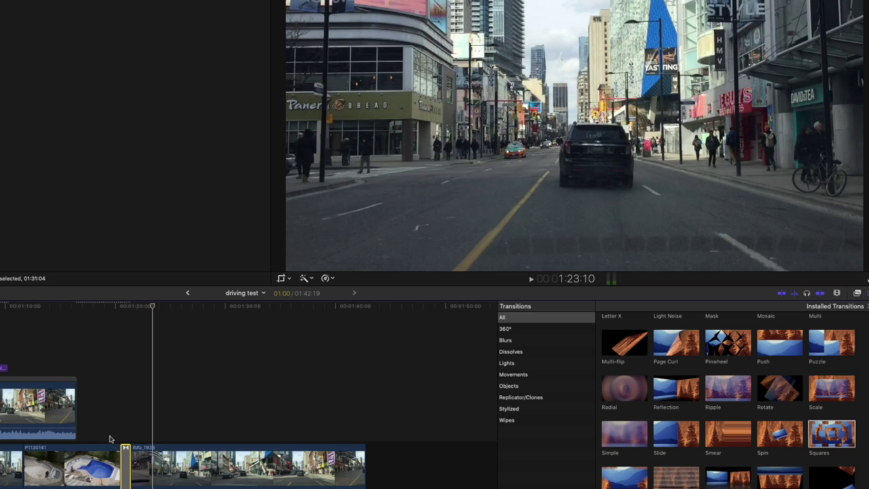
{"action": "left_click", "coordinate": [141, 434]}
Try the Star and Static transitions in turn at the pool-to-driving cut, playing through and removing each
{"action": "scroll", "coordinate": [668, 425], "scroll_direction": "down", "scroll_amount": 2}
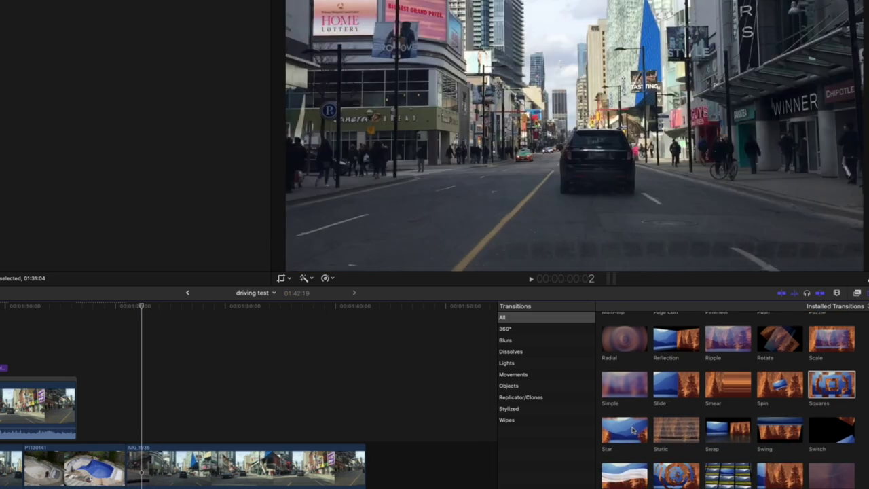
{"action": "left_click_drag", "start_coordinate": [632, 429], "coordinate": [125, 463]}
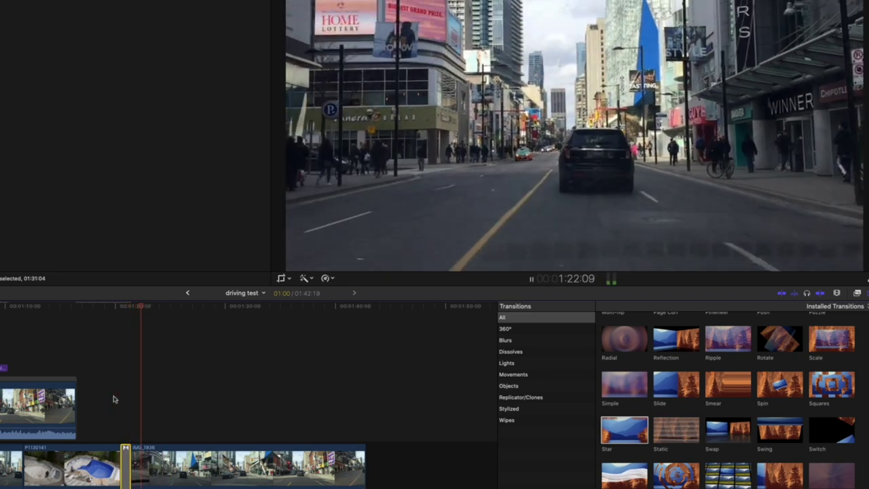
{"action": "left_click", "coordinate": [114, 399]}
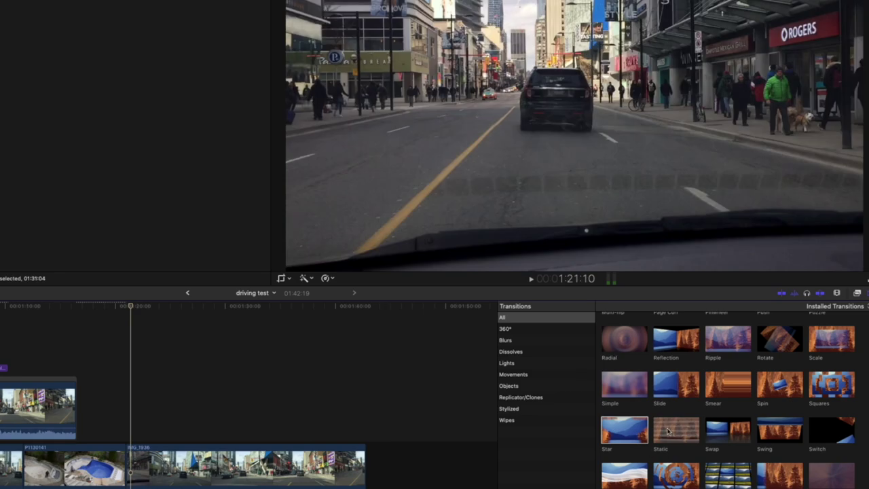
{"action": "left_click_drag", "start_coordinate": [519, 436], "coordinate": [117, 456]}
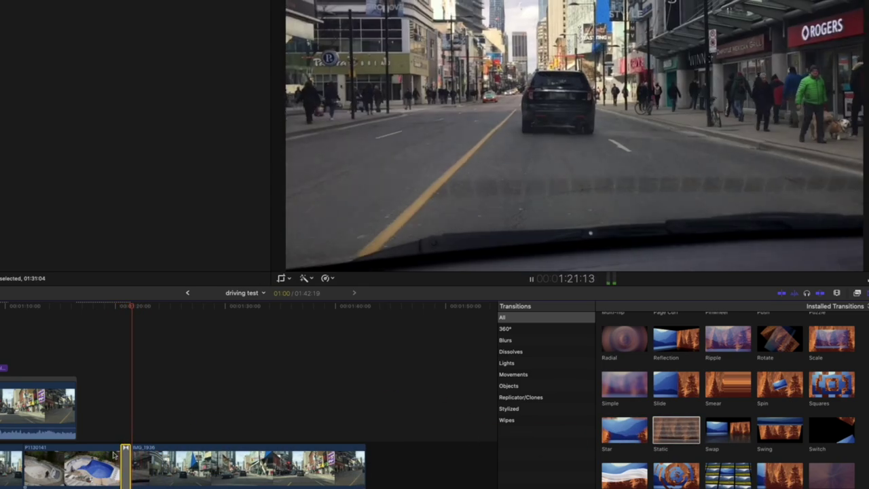
{"action": "key", "text": "Delete"}
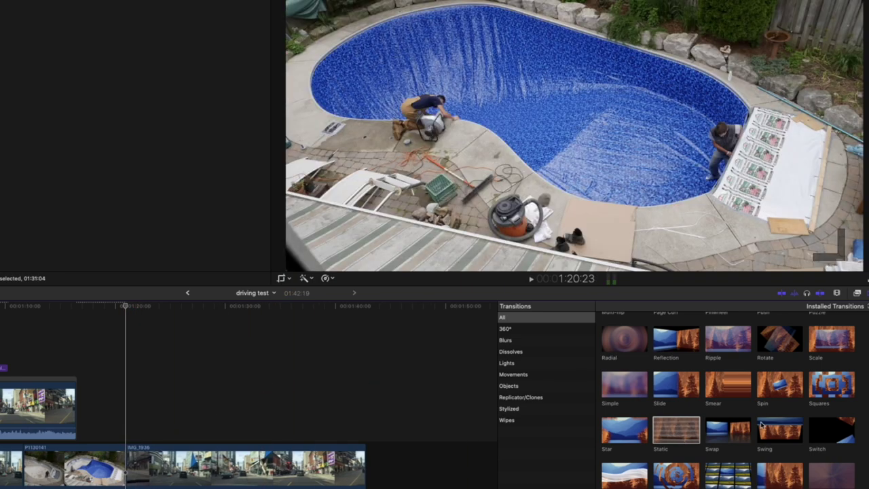
Try the Swap and Swing transitions in turn at the pool-to-driving cut, playing through and removing each
{"action": "left_click_drag", "start_coordinate": [727, 436], "coordinate": [126, 462]}
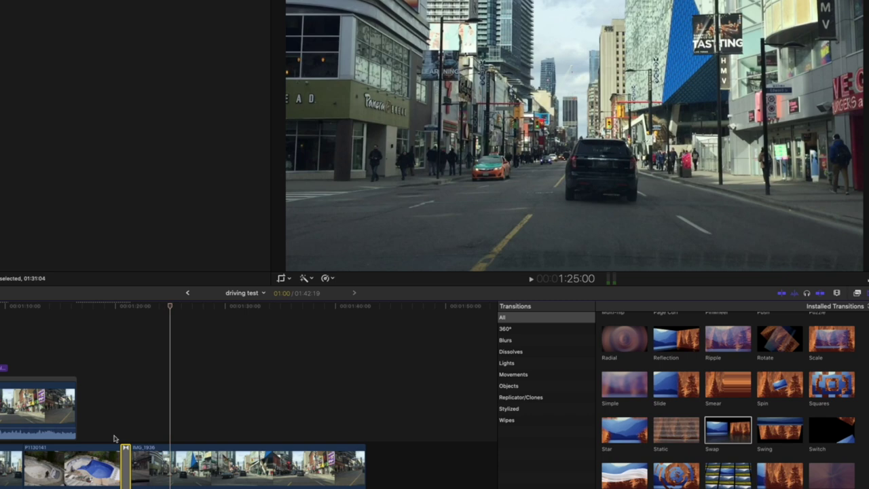
{"action": "left_click", "coordinate": [113, 439]}
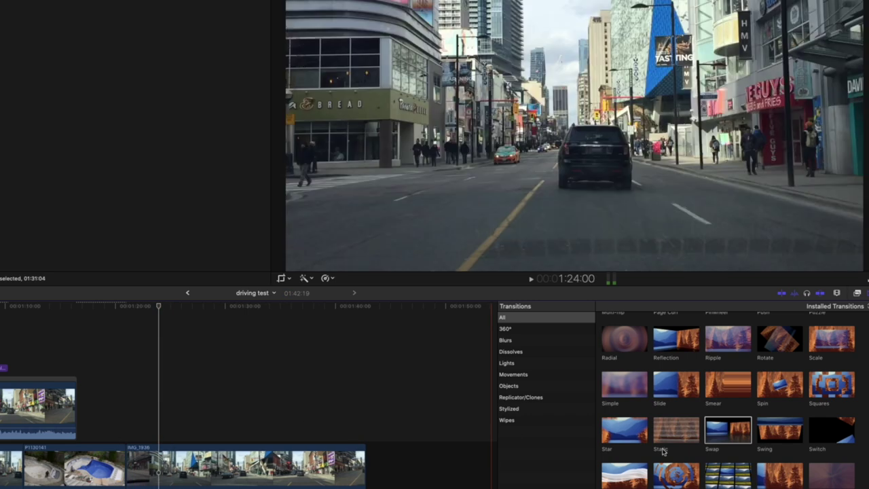
{"action": "left_click_drag", "start_coordinate": [777, 432], "coordinate": [111, 468]}
{"action": "key", "text": "space"}
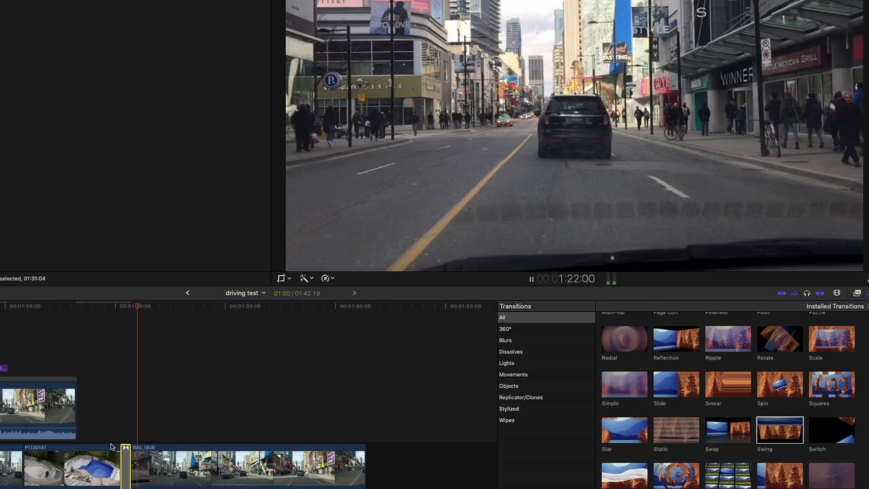
{"action": "key", "text": "space"}
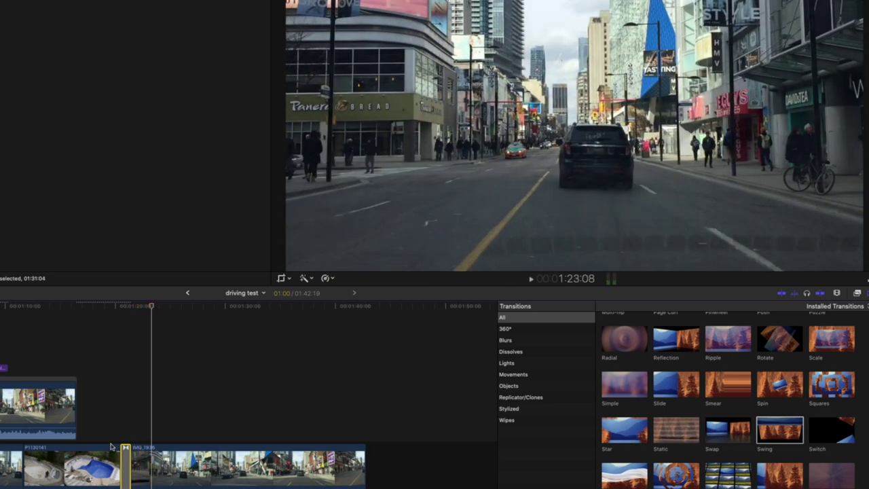
{"action": "left_click", "coordinate": [140, 420]}
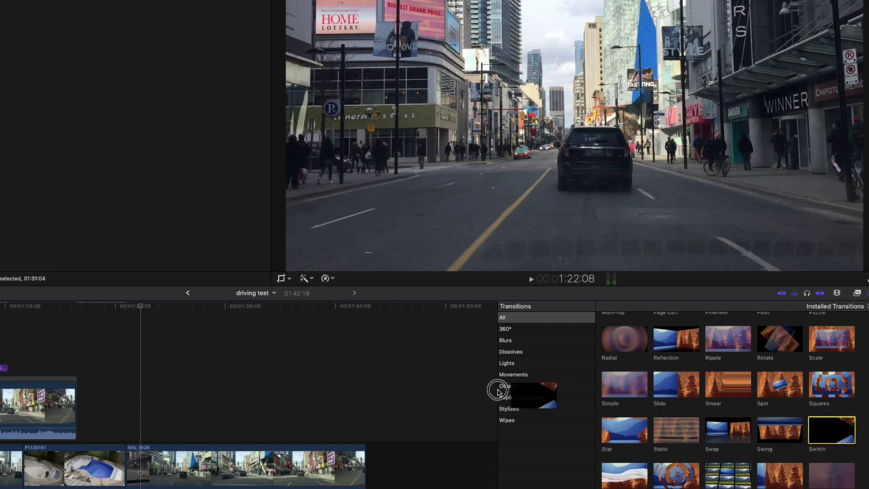
Try the Switch transition between the pool clip and the last driving clip, play through the cut and remove it
{"action": "left_click_drag", "start_coordinate": [178, 422], "coordinate": [126, 435]}
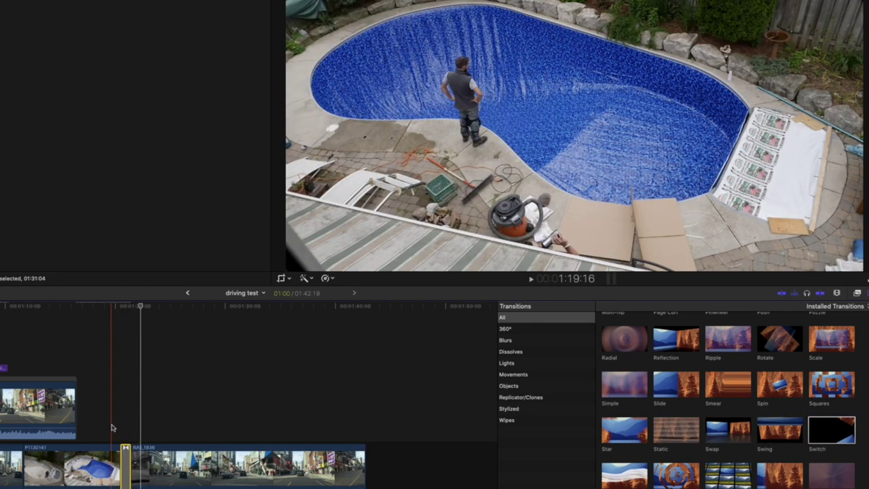
{"action": "key", "text": "space"}
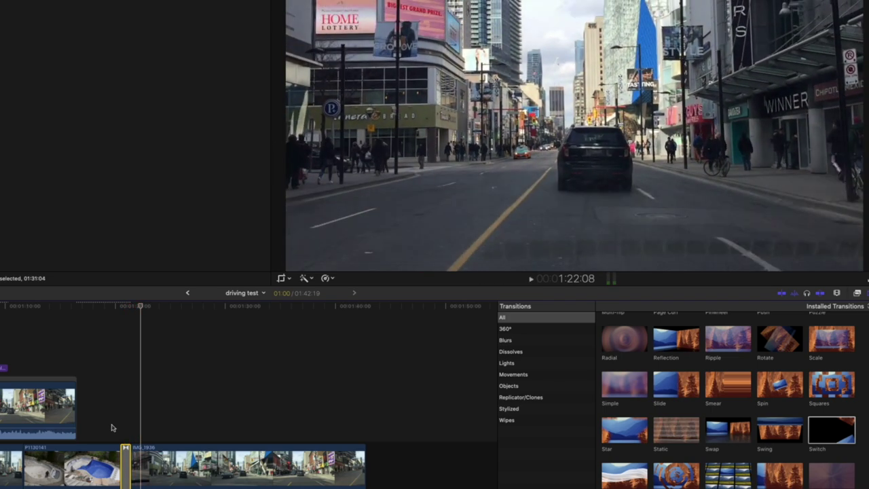
{"action": "key", "text": "shift+Left"}
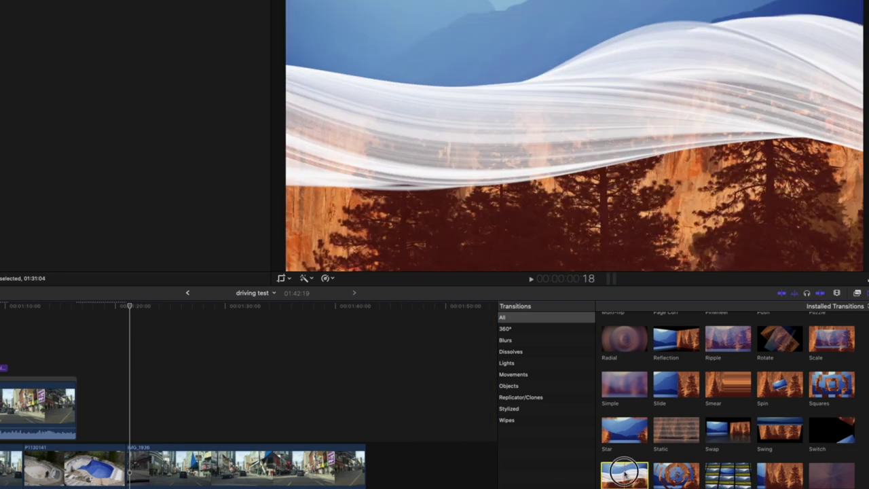
Try the Veil transition between the pool clip and the last driving clip, play through the cut twice and remove it
{"action": "left_click_drag", "start_coordinate": [628, 473], "coordinate": [127, 463]}
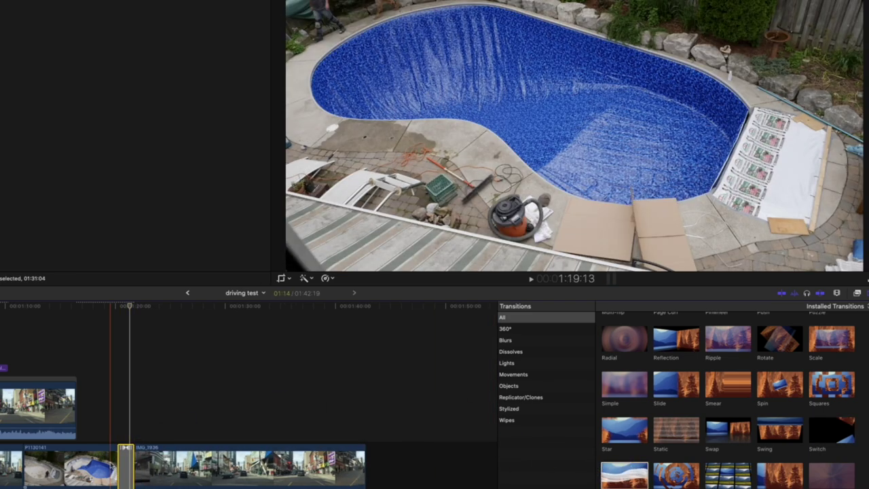
{"action": "key", "text": "space"}
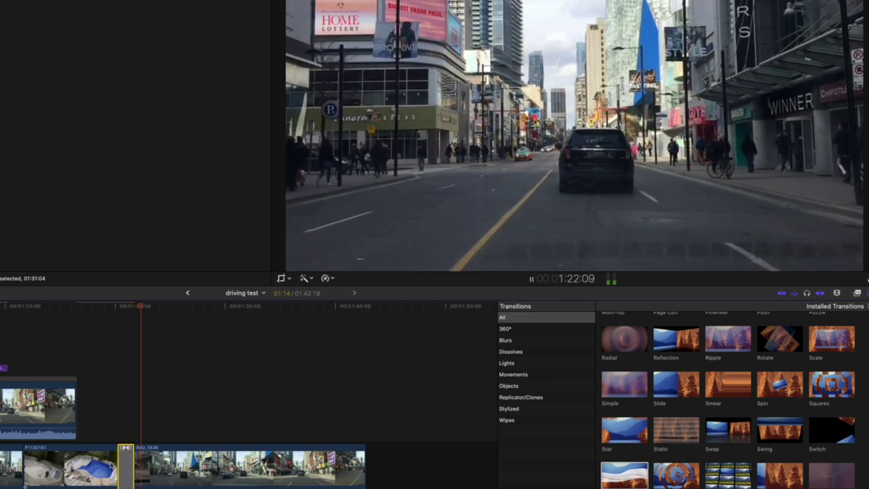
{"action": "key", "text": "space"}
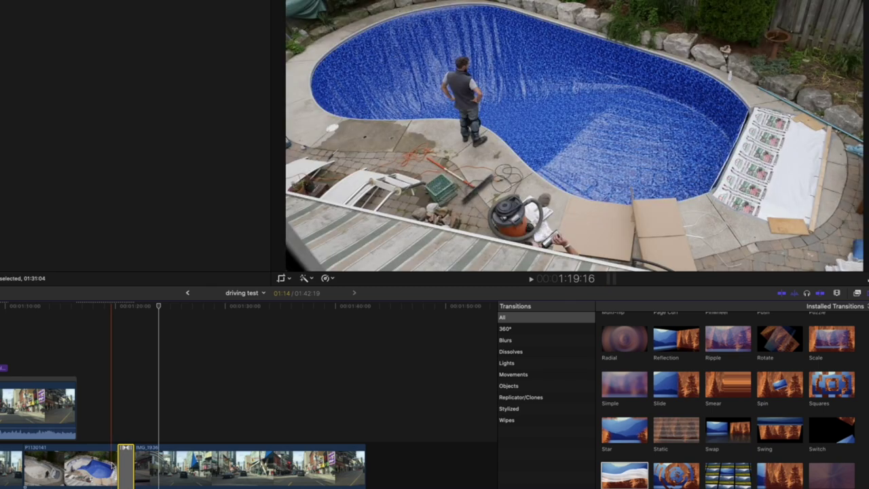
{"action": "key", "text": "l"}
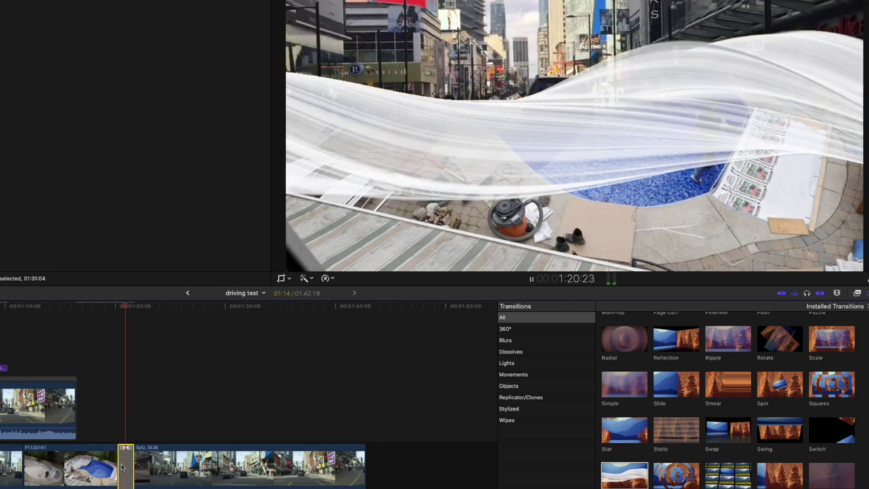
{"action": "key", "text": "space"}
{"action": "key", "text": "Delete"}
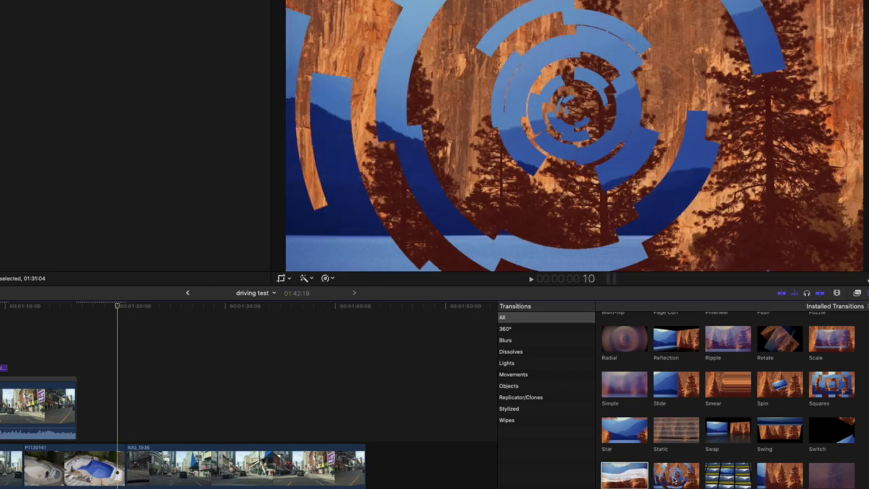
Try the Vertigo transition between the pool clip and the last driving clip, play through the cut and remove it
{"action": "left_click_drag", "start_coordinate": [676, 475], "coordinate": [125, 465]}
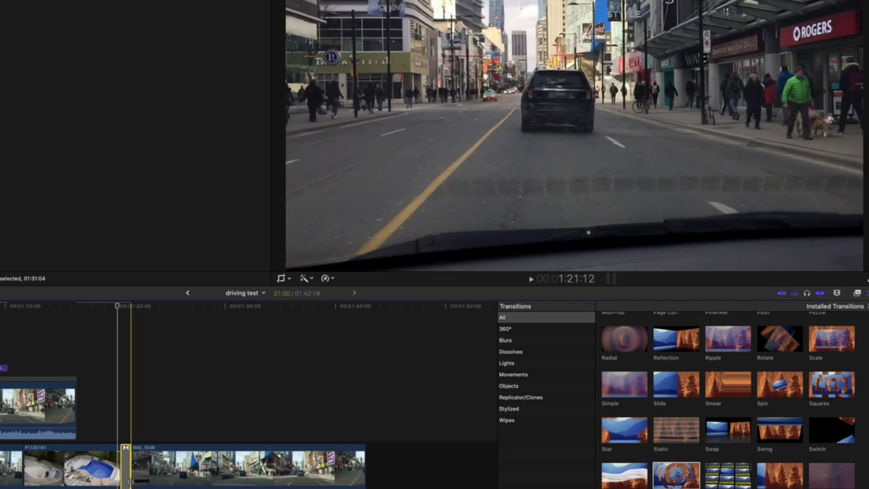
{"action": "key", "text": "space"}
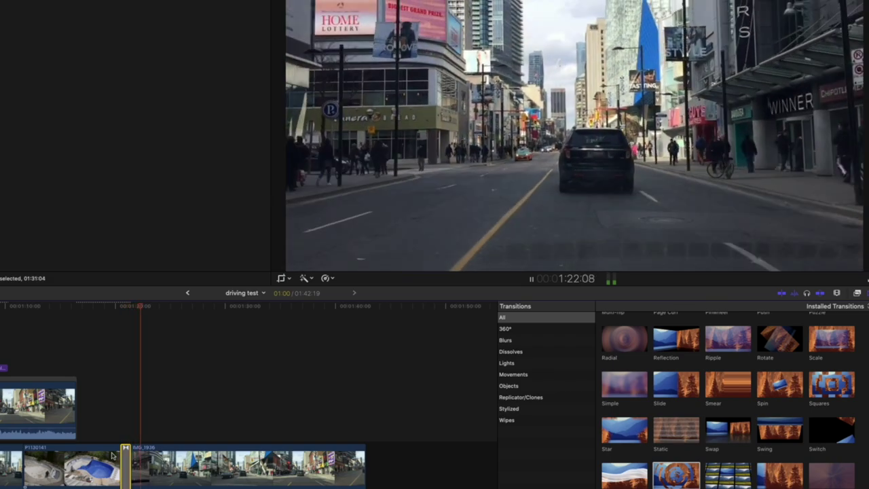
{"action": "key", "text": "space"}
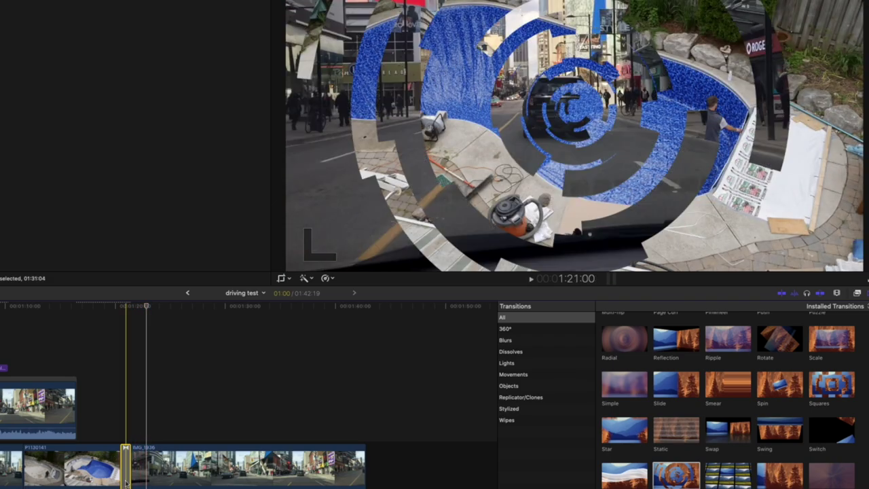
{"action": "left_click", "coordinate": [135, 434]}
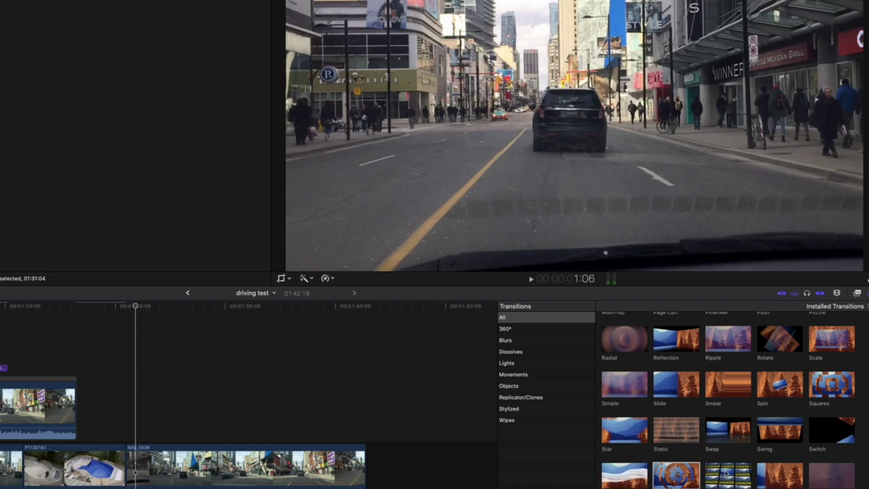
Try the Video Wall transition between the pool clip and the last driving clip, play through the cut and remove it
{"action": "left_click_drag", "start_coordinate": [726, 473], "coordinate": [127, 463]}
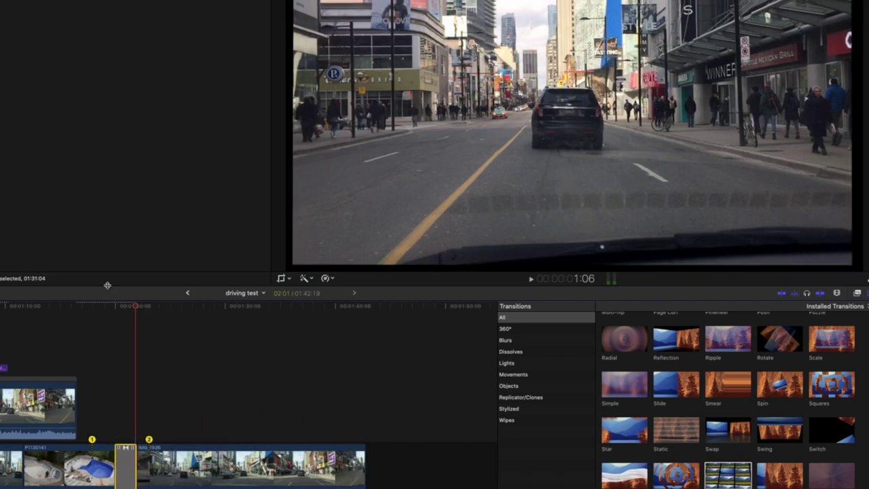
{"action": "left_click", "coordinate": [109, 307]}
{"action": "key", "text": "space"}
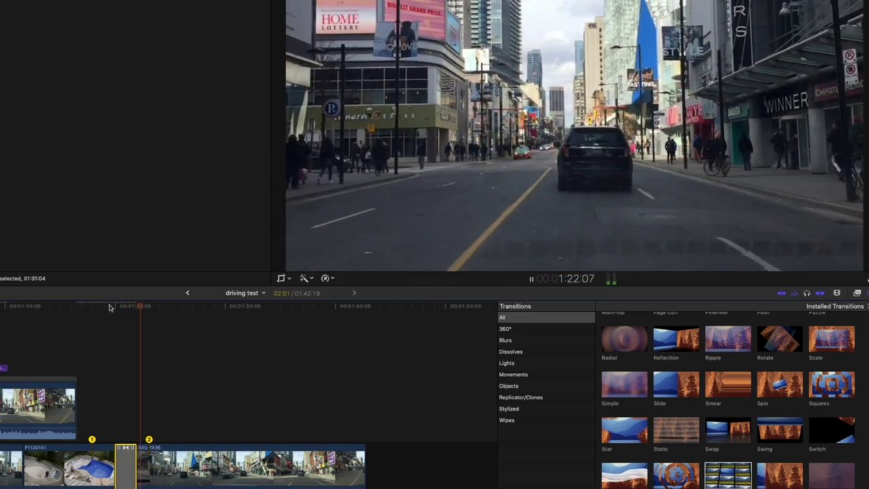
{"action": "key", "text": "Delete"}
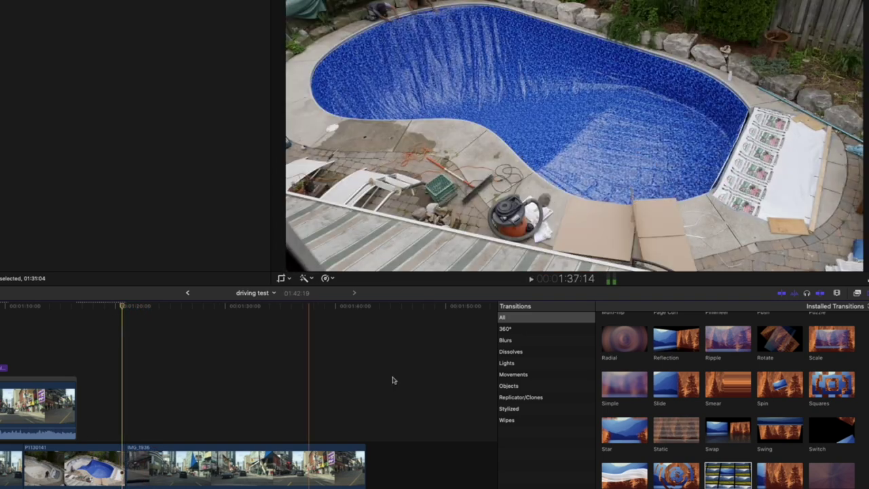
Try the Wipe transition between the pool clip and the last driving clip, play through the cut and remove it
{"action": "left_click_drag", "start_coordinate": [228, 424], "coordinate": [126, 448]}
{"action": "key", "text": "space"}
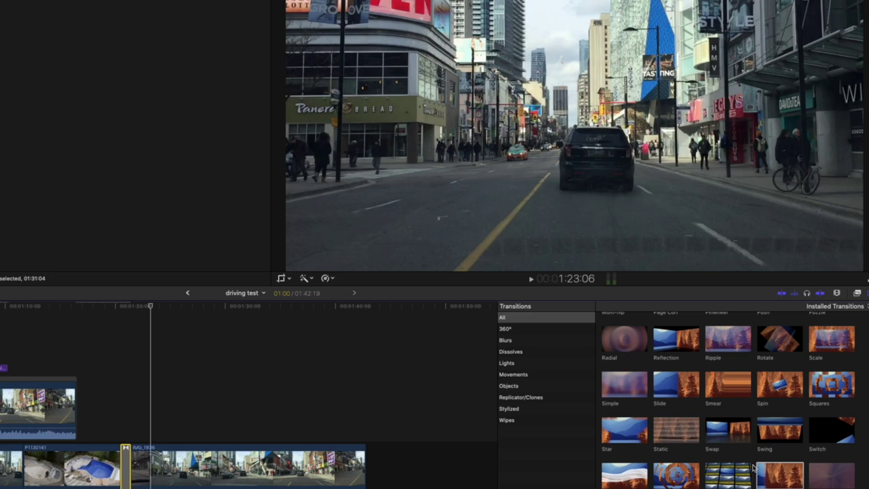
{"action": "key", "text": "Delete"}
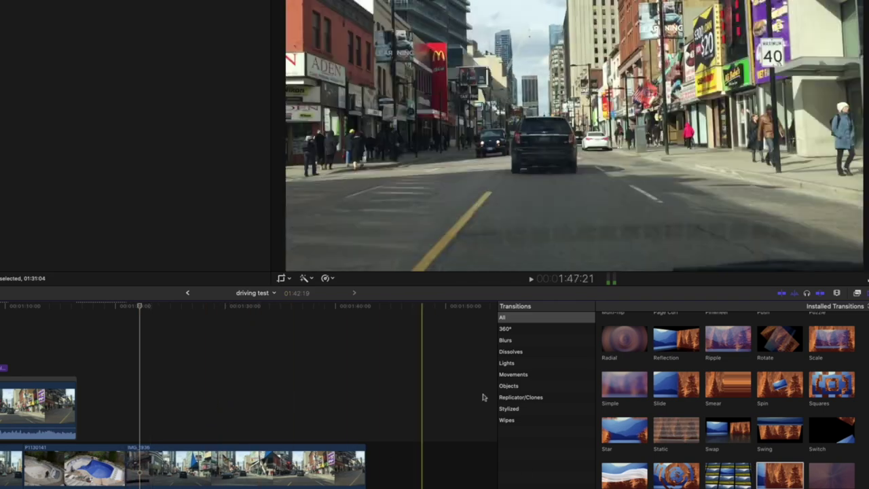
Try the Zoom and Zoom & Pan transitions in turn at the pool-to-driving cut, playing through and clearing each
{"action": "left_click_drag", "start_coordinate": [243, 447], "coordinate": [127, 454]}
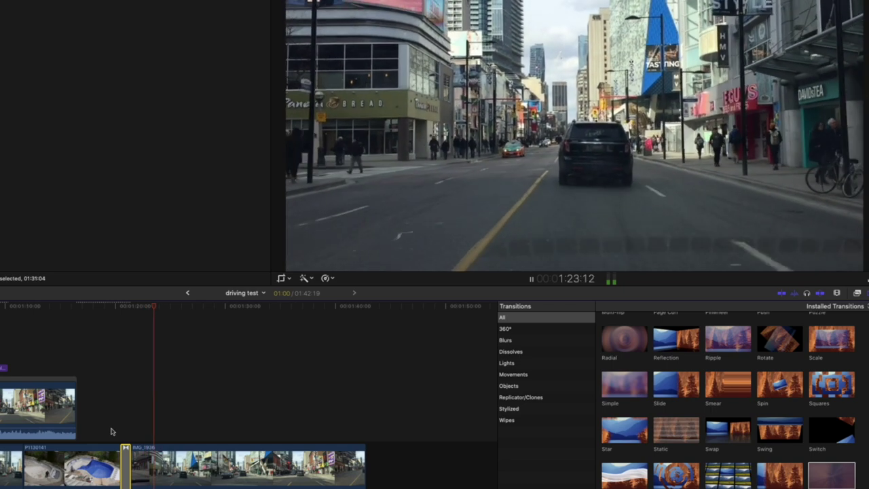
{"action": "key", "text": "space"}
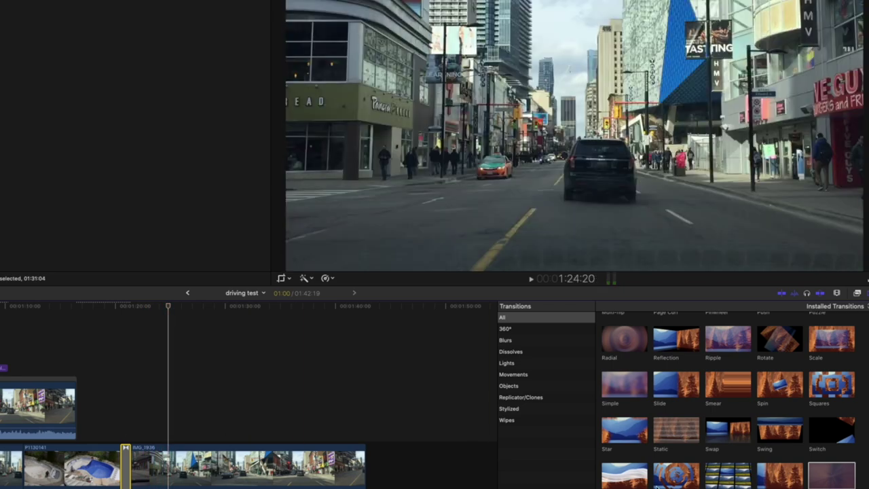
{"action": "scroll", "coordinate": [650, 441], "scroll_direction": "down", "scroll_amount": 3}
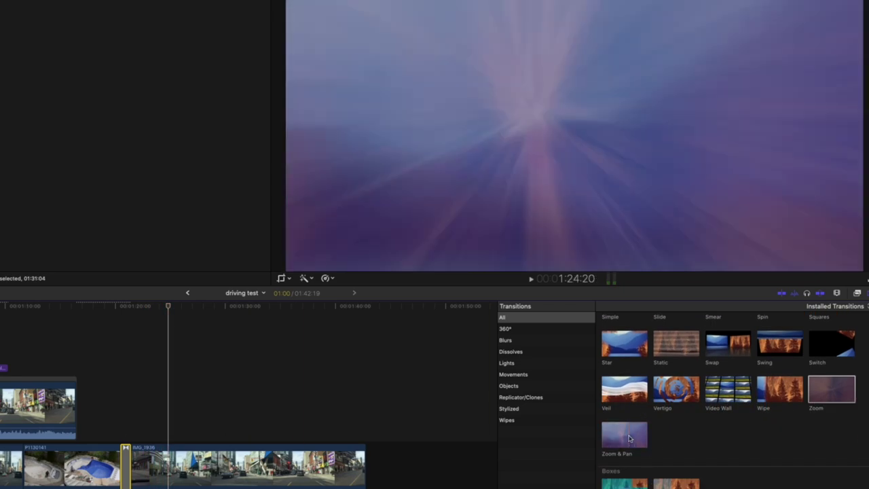
{"action": "left_click_drag", "start_coordinate": [582, 433], "coordinate": [126, 456]}
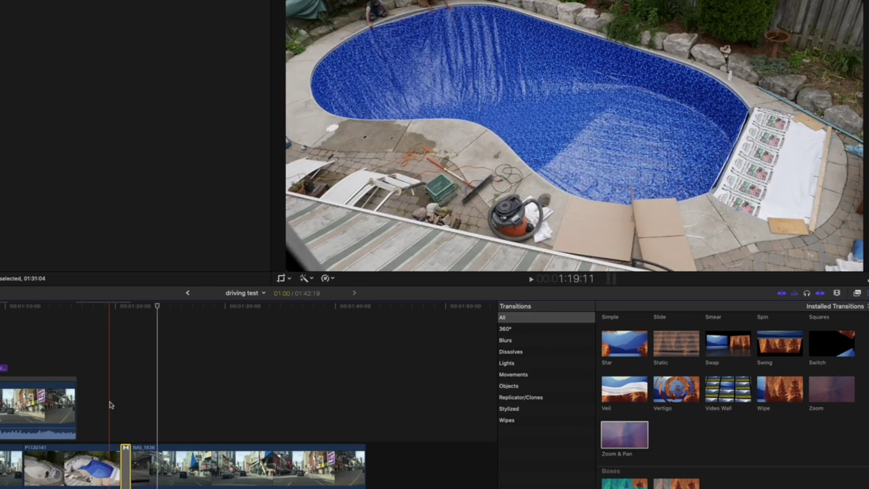
{"action": "key", "text": "space"}
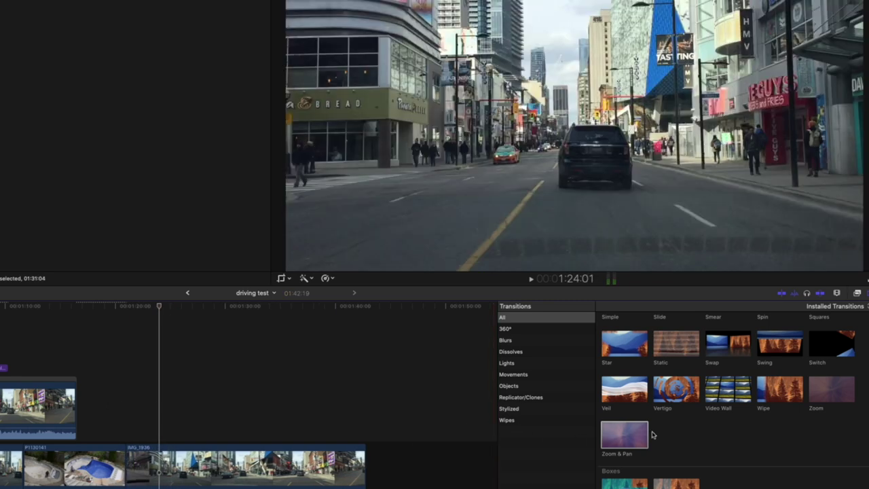
Try the Center Reveal transition between the pool clip and the last driving clip, play through the cut and remove it
{"action": "scroll", "coordinate": [671, 427], "scroll_direction": "down", "scroll_amount": 3}
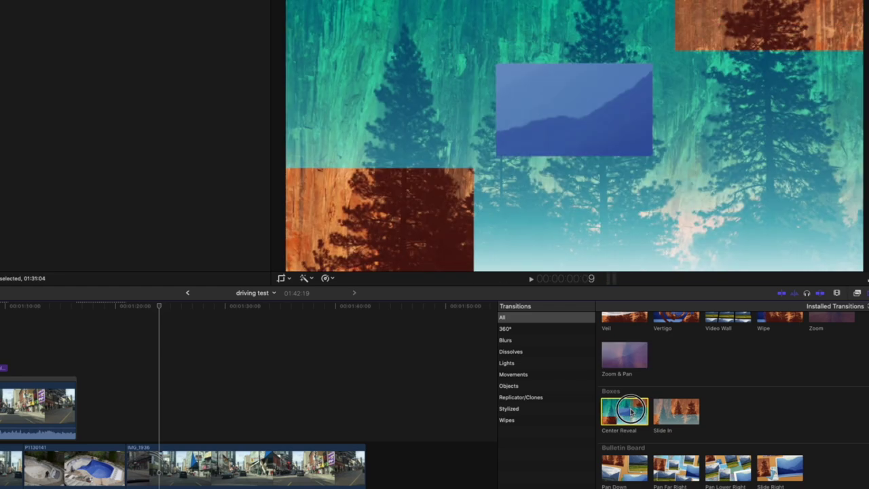
{"action": "left_click_drag", "start_coordinate": [633, 411], "coordinate": [194, 393]}
{"action": "left_click_drag", "start_coordinate": [118, 467], "coordinate": [123, 467]}
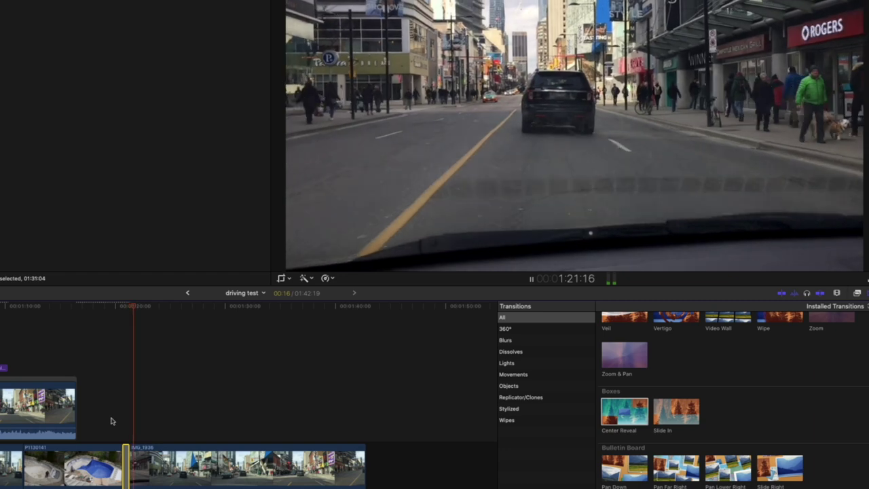
{"action": "left_click", "coordinate": [130, 421]}
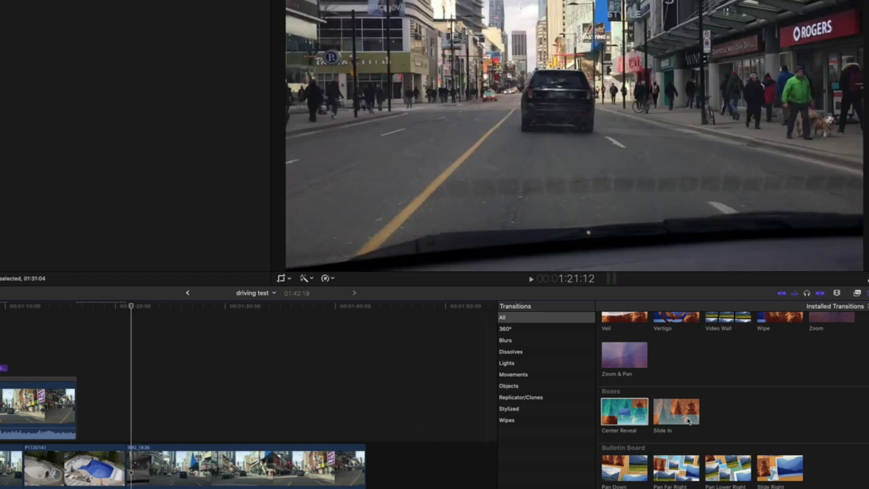
Try the Slide In transition between the pool clip and the last driving clip, play through the cut and remove it
{"action": "left_click_drag", "start_coordinate": [645, 413], "coordinate": [126, 456]}
{"action": "key", "text": "slash"}
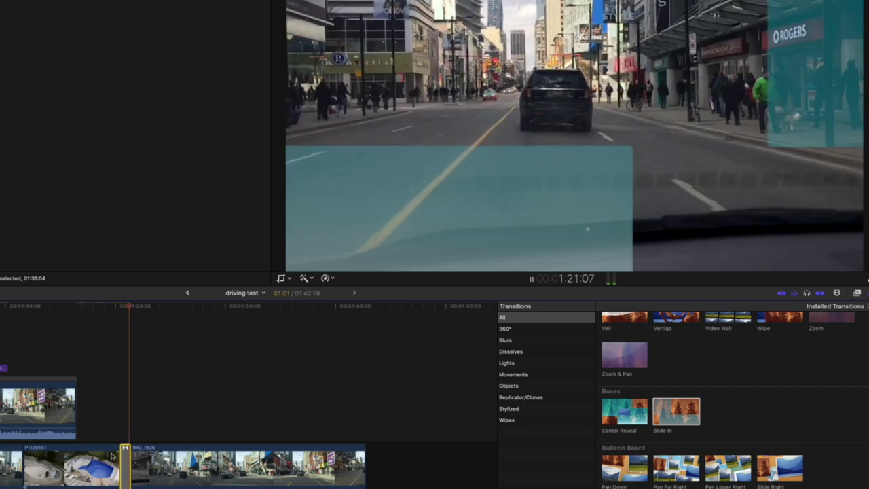
{"action": "key", "text": "space"}
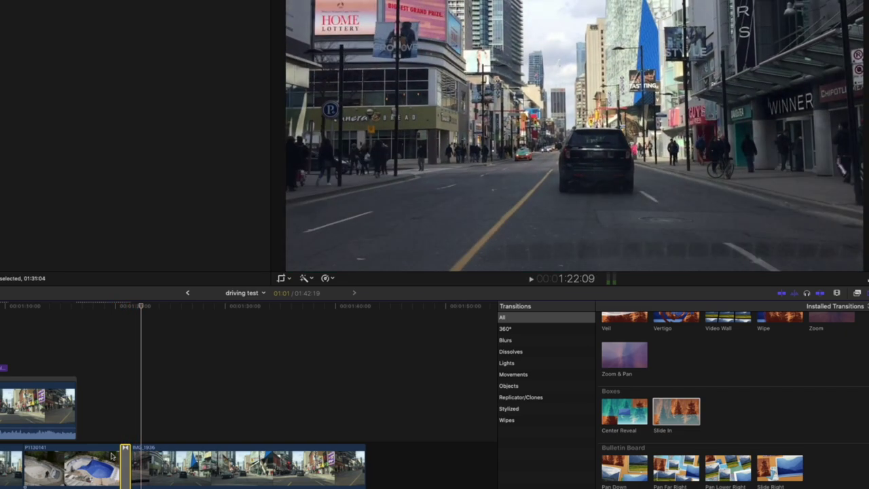
{"action": "left_click", "coordinate": [129, 339]}
Try the Bulletin Board Pan Down transition at the pool-to-driving cut, play through it and remove it
{"action": "left_click_drag", "start_coordinate": [637, 468], "coordinate": [127, 464]}
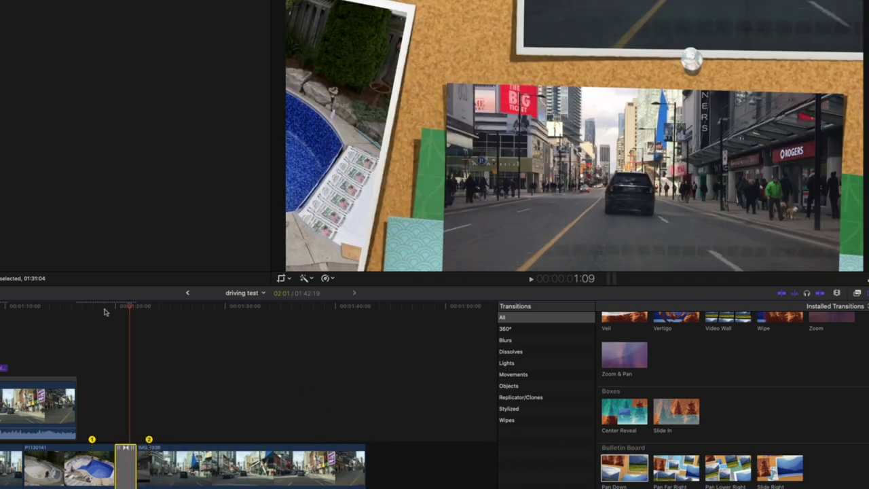
{"action": "left_click", "coordinate": [112, 306]}
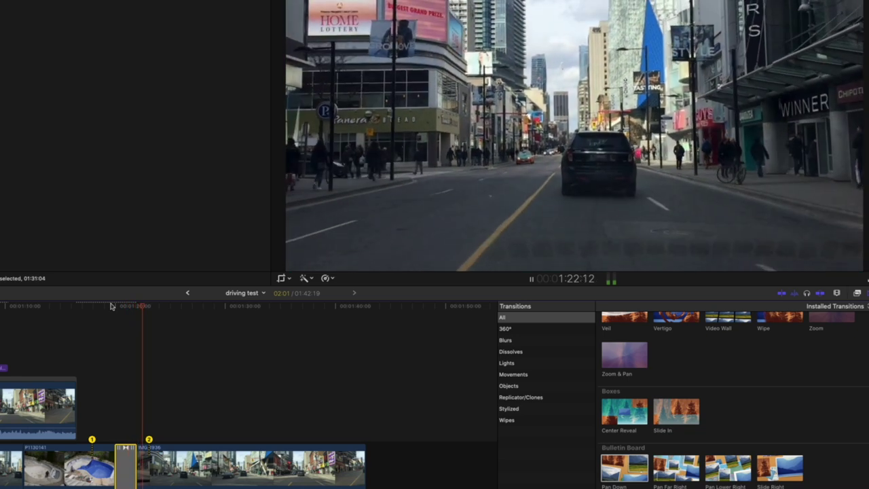
{"action": "key", "text": "space"}
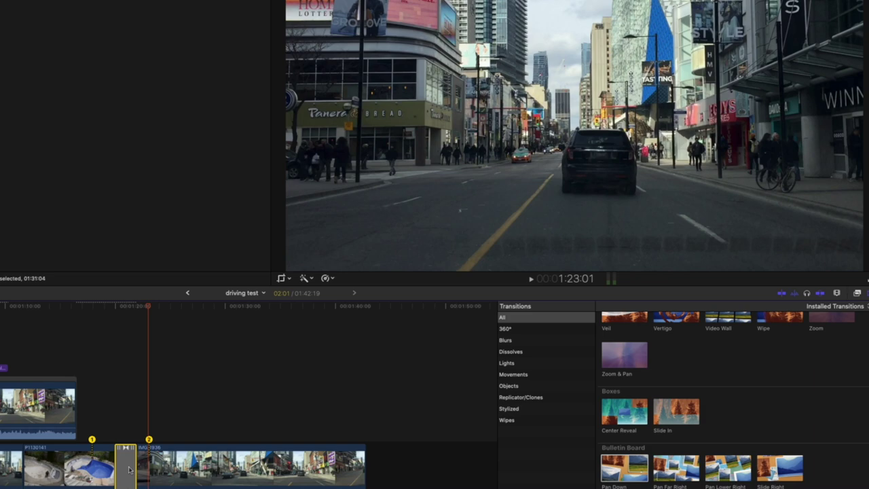
{"action": "left_click", "coordinate": [127, 470]}
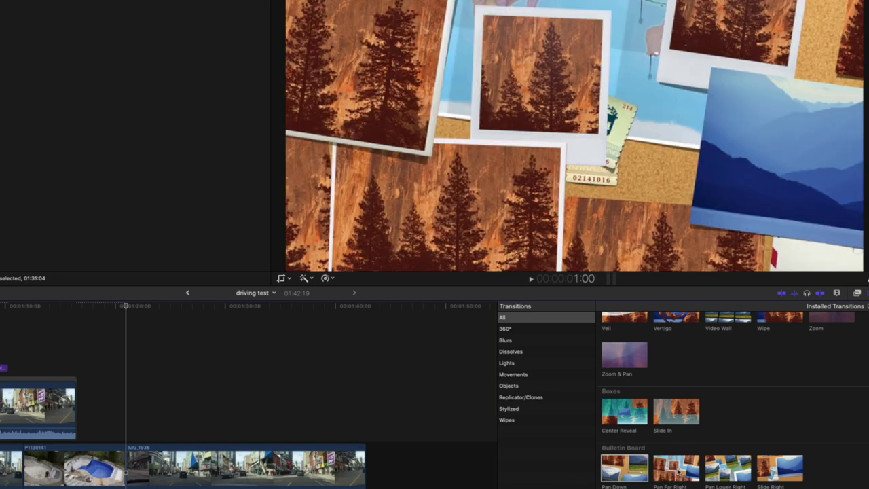
Try the Bulletin Board Pan Far Right transition at the pool-to-driving cut, play through it and remove it
{"action": "left_click_drag", "start_coordinate": [676, 468], "coordinate": [126, 470]}
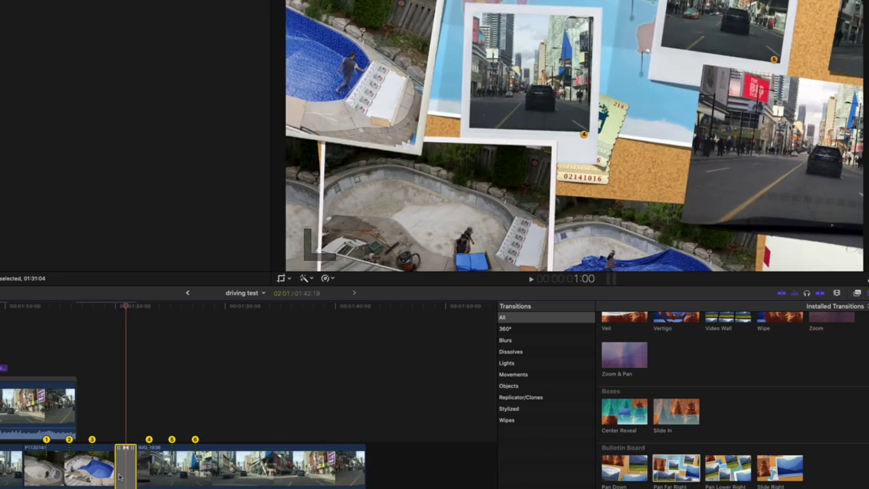
{"action": "left_click", "coordinate": [106, 307]}
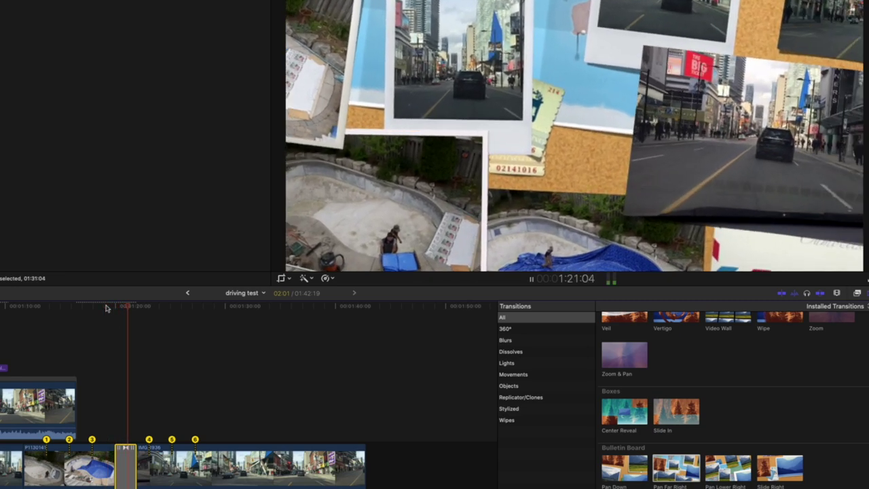
{"action": "key", "text": "space"}
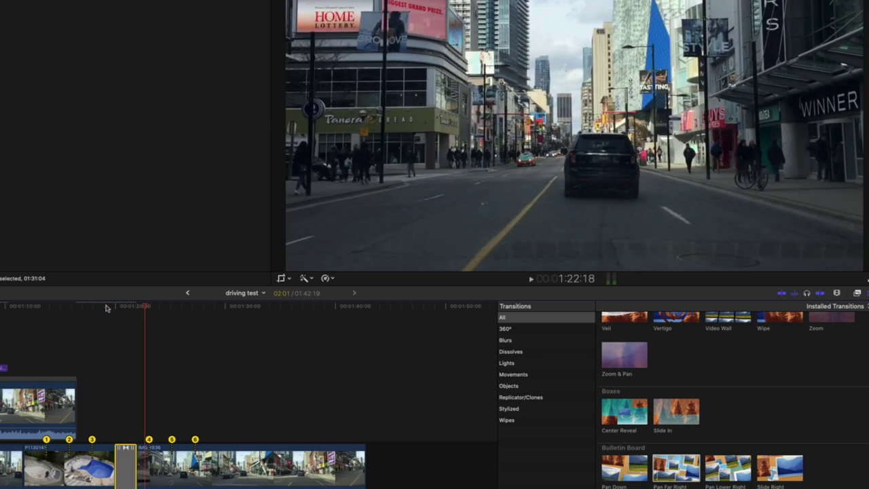
{"action": "key", "text": "Delete"}
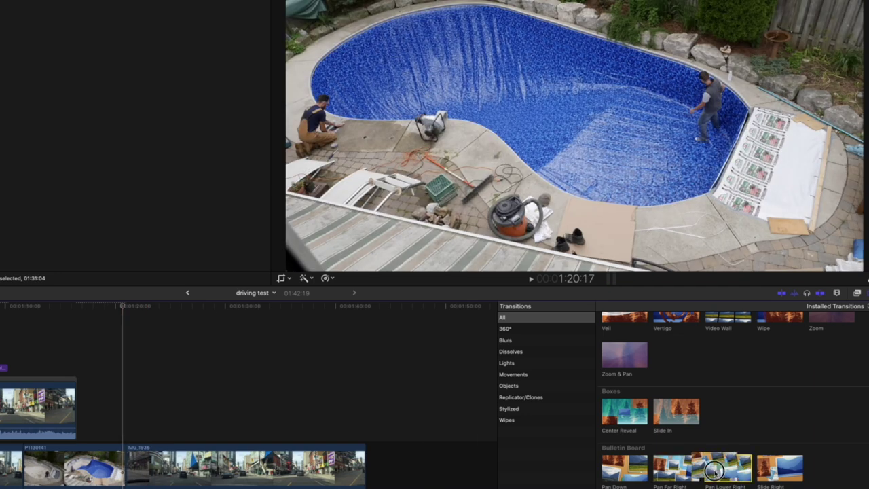
Try the Bulletin Board Pan Lower Right transition at the pool-to-driving cut, play through it and remove it
{"action": "left_click_drag", "start_coordinate": [713, 469], "coordinate": [126, 465]}
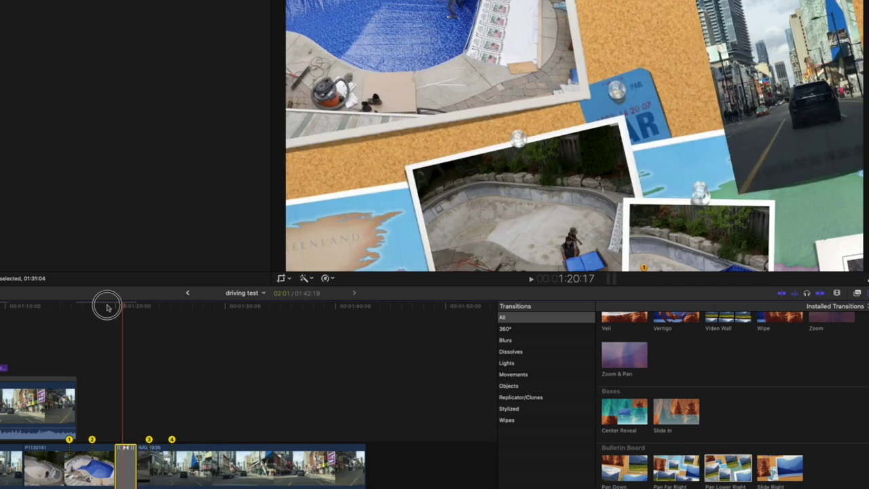
{"action": "left_click", "coordinate": [107, 306]}
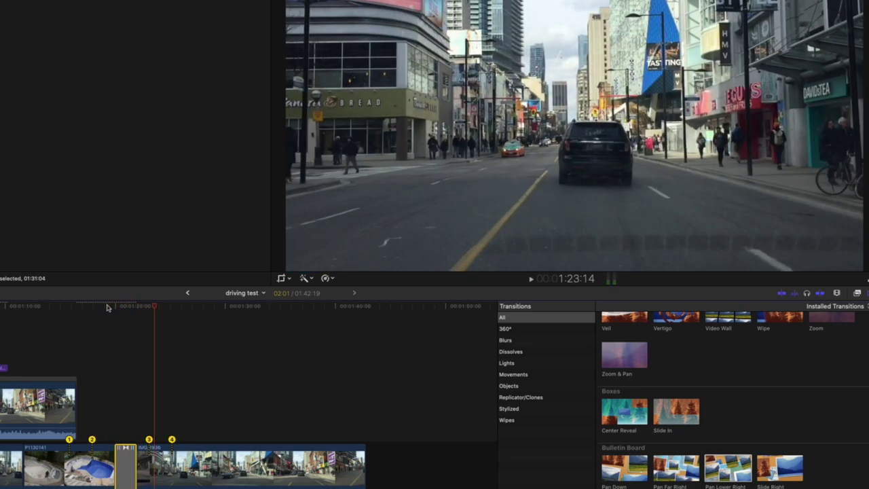
{"action": "key", "text": "Delete"}
{"action": "scroll", "coordinate": [680, 437], "scroll_direction": "down", "scroll_amount": 3}
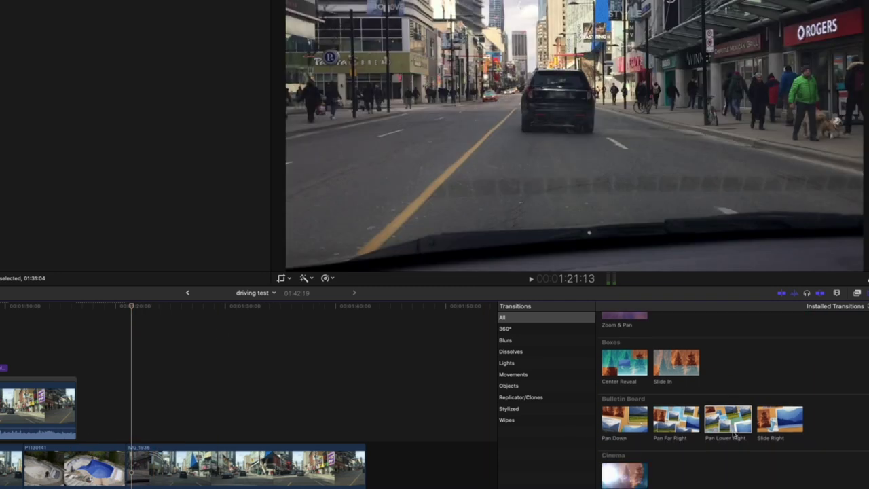
Try the Light Sweep and Panels Across transitions in turn at the pool-to-driving cut, playing through and removing each
{"action": "left_click_drag", "start_coordinate": [617, 424], "coordinate": [128, 453]}
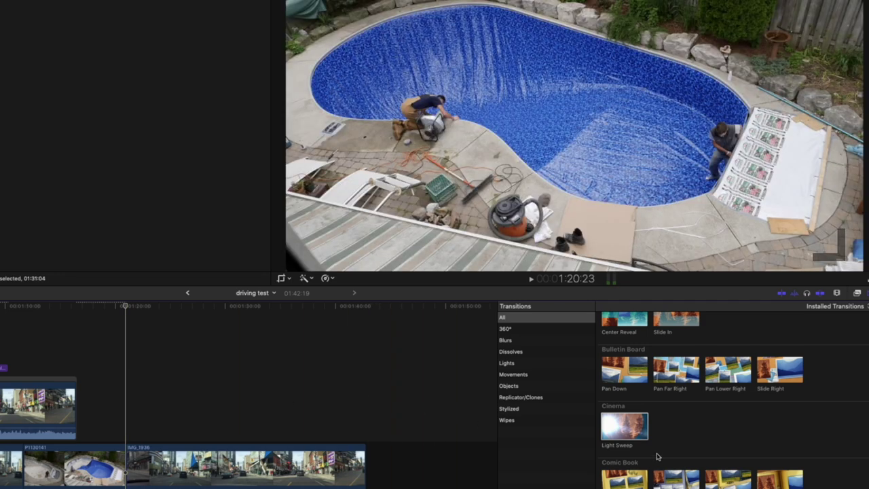
{"action": "scroll", "coordinate": [657, 456], "scroll_direction": "down", "scroll_amount": 3}
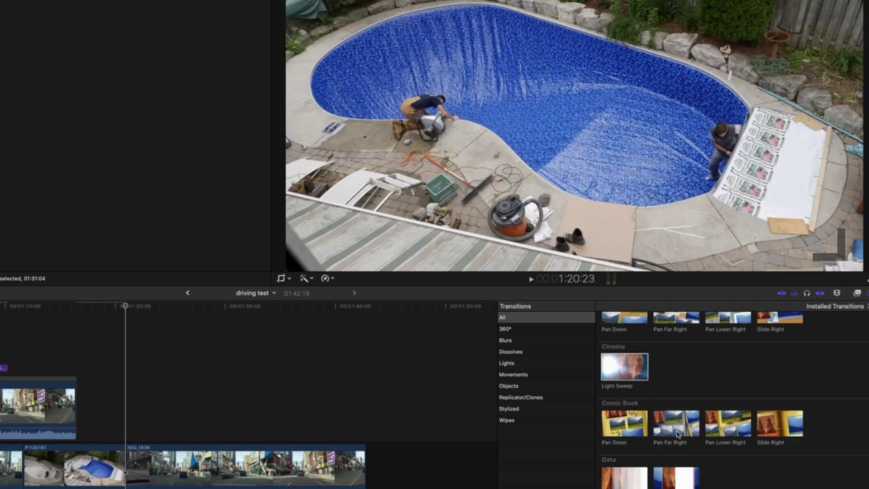
{"action": "scroll", "coordinate": [673, 434], "scroll_direction": "down", "scroll_amount": 4}
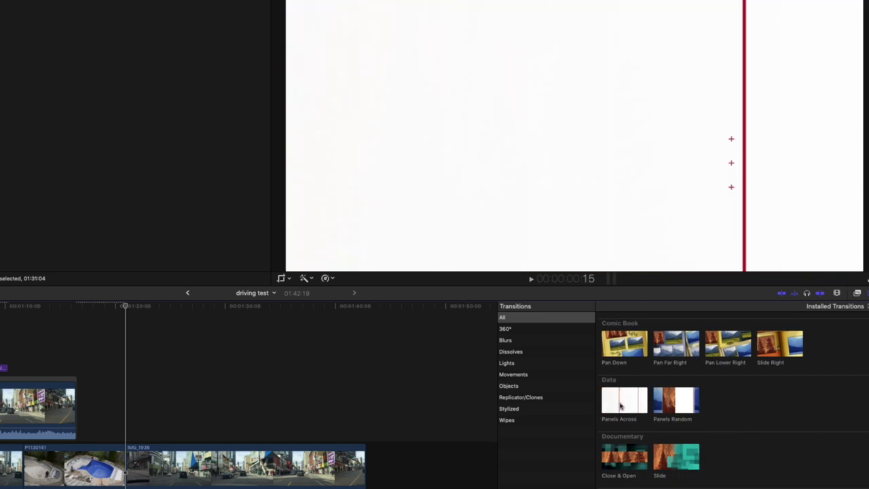
{"action": "left_click_drag", "start_coordinate": [638, 407], "coordinate": [126, 462]}
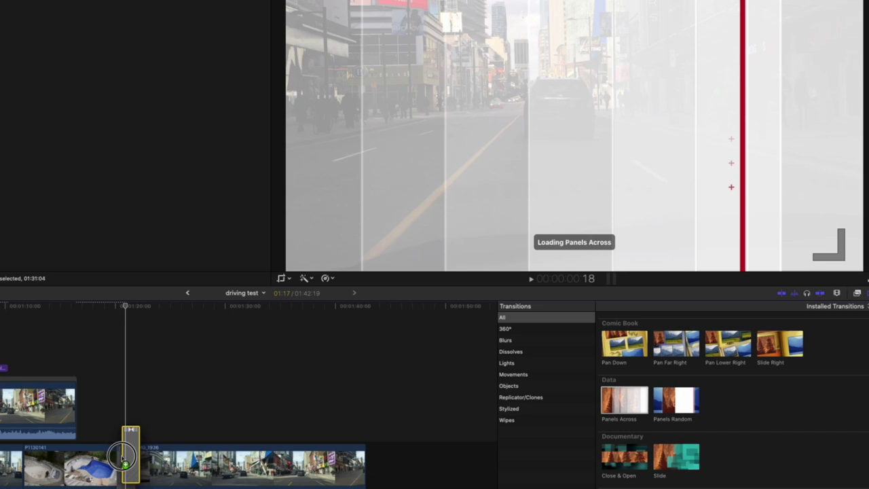
{"action": "key", "text": "shift+/"}
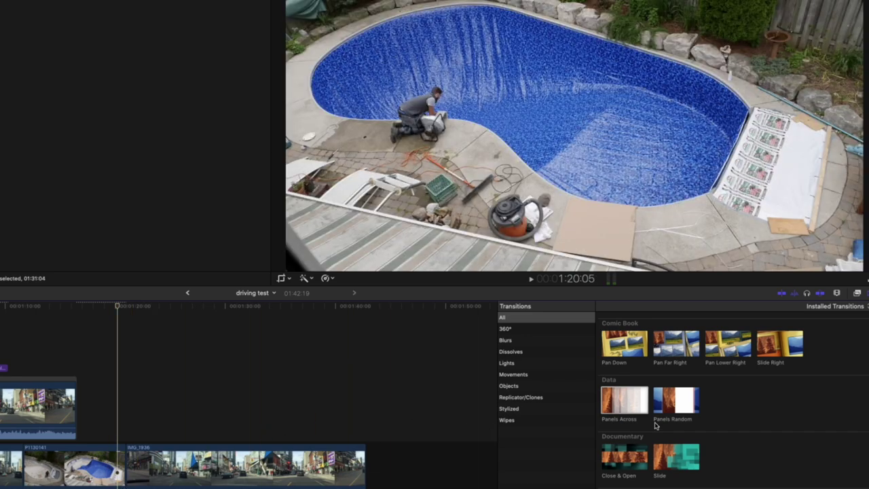
Try the Documentary Close & Open transition at the pool-to-driving cut, play through it and remove it
{"action": "scroll", "coordinate": [662, 451], "scroll_direction": "down", "scroll_amount": 2}
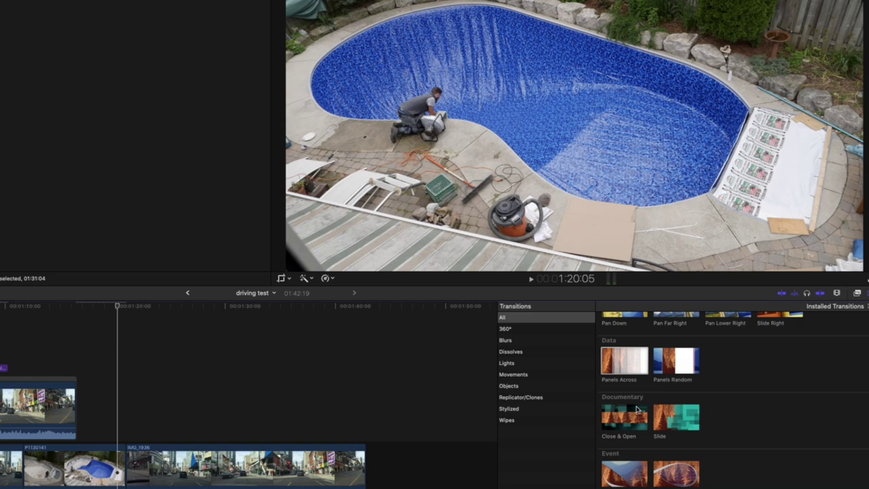
{"action": "left_click_drag", "start_coordinate": [634, 412], "coordinate": [105, 470]}
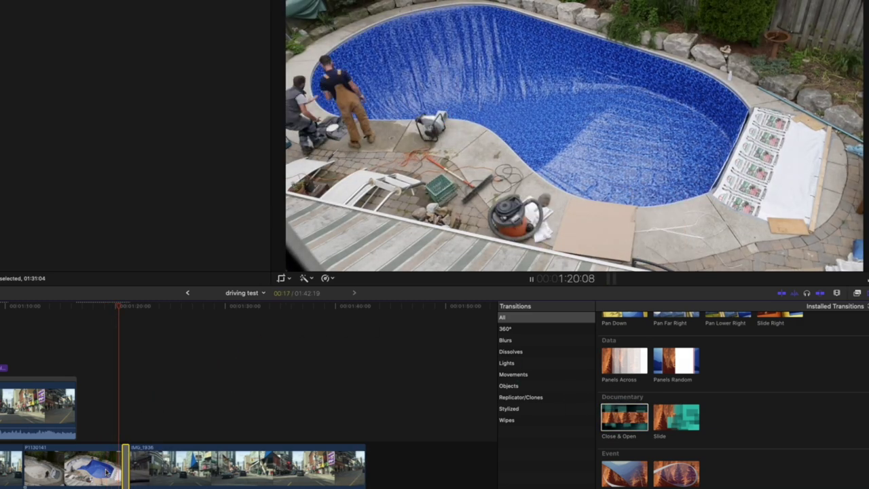
{"action": "key", "text": "space"}
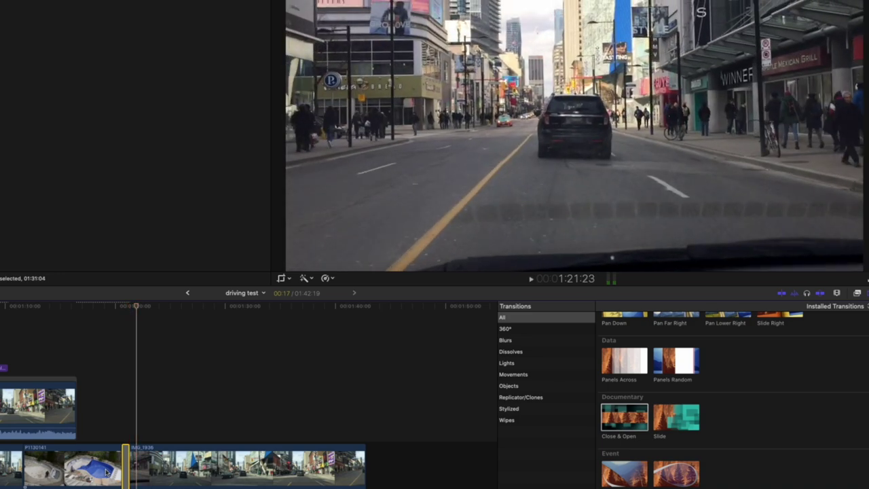
Try the Event Heart transition at the pool-to-driving cut, play through it and remove it
{"action": "scroll", "coordinate": [729, 453], "scroll_direction": "down", "scroll_amount": 3}
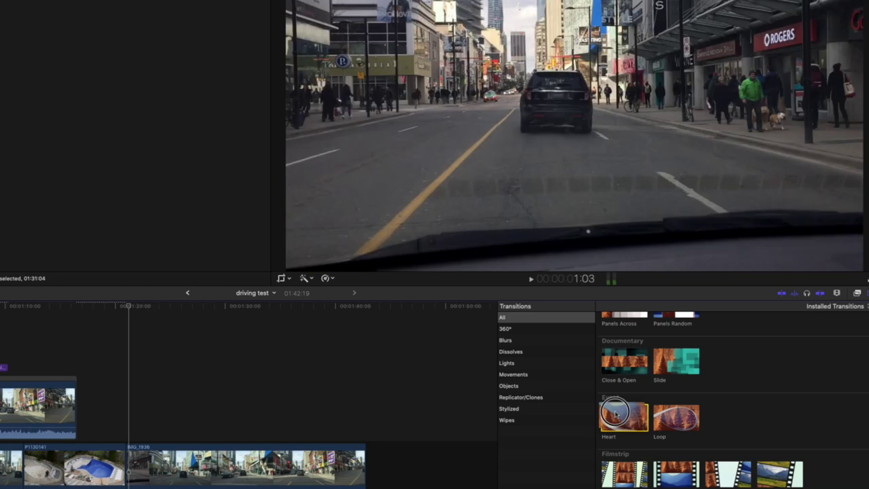
{"action": "left_click_drag", "start_coordinate": [622, 419], "coordinate": [127, 463]}
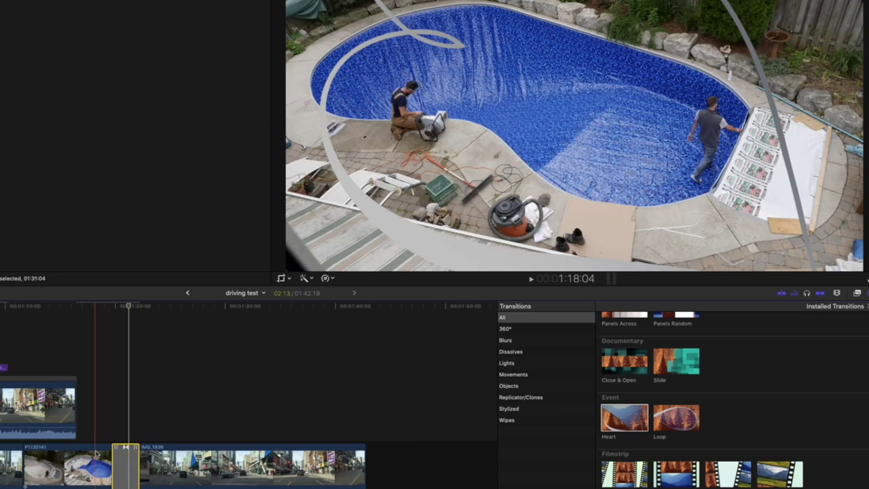
{"action": "key", "text": "space"}
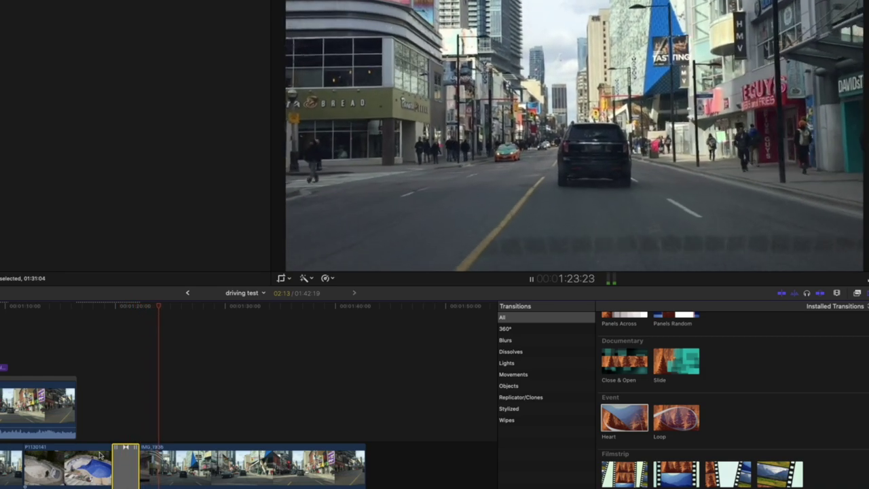
{"action": "key", "text": "space"}
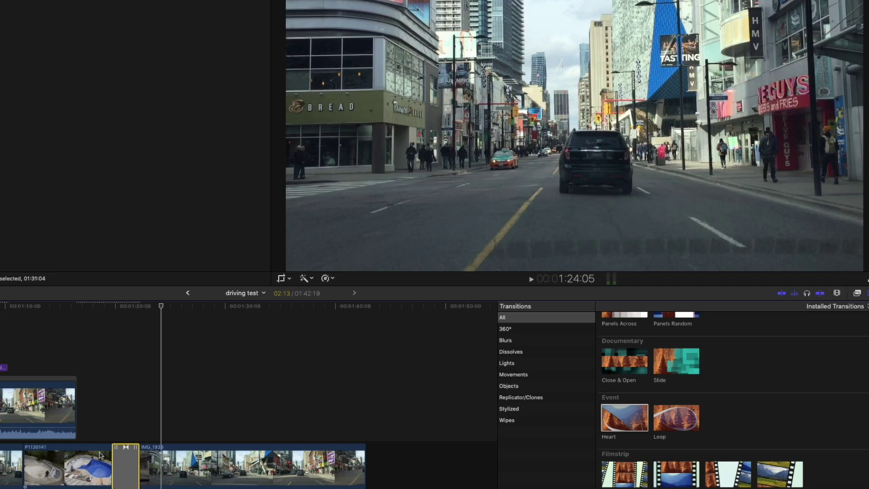
Try the Event Loop transition at the pool-to-driving cut, play through it and remove it
{"action": "left_click", "coordinate": [133, 339]}
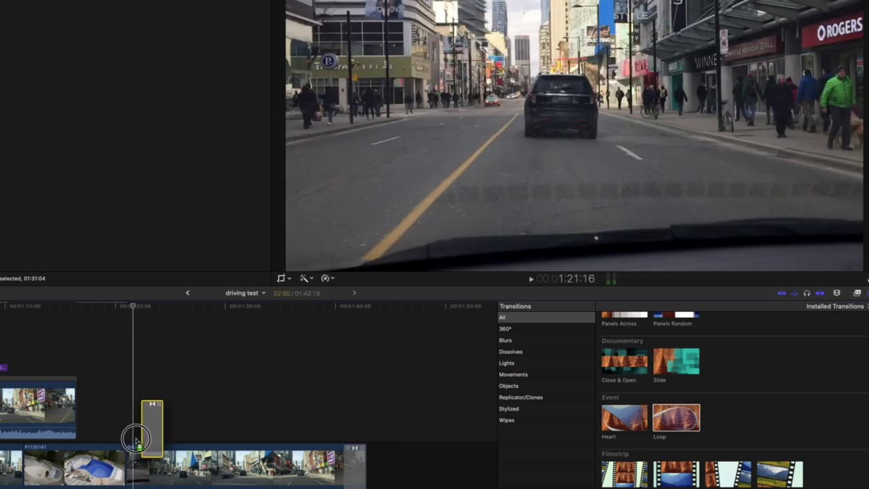
{"action": "left_click_drag", "start_coordinate": [136, 439], "coordinate": [127, 463]}
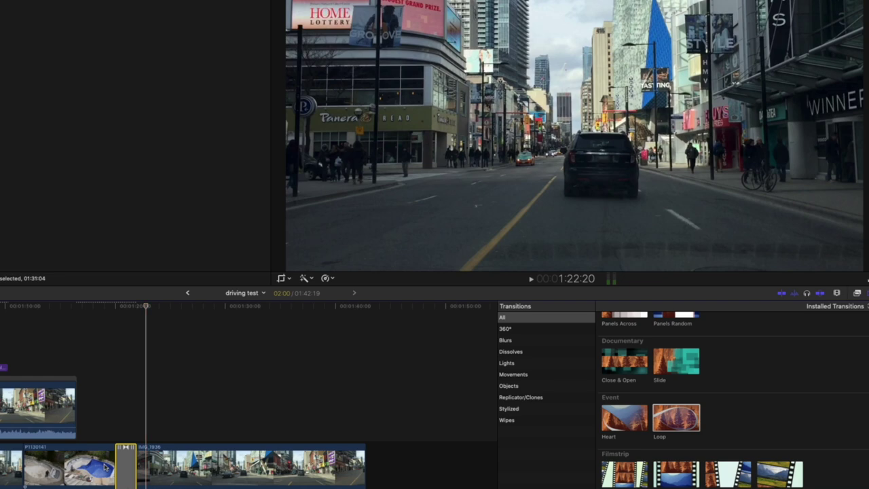
{"action": "key", "text": "Delete"}
Try the Filmstrip Pan Down Fast transition at the pool-to-driving cut, play through it and remove it
{"action": "scroll", "coordinate": [649, 436], "scroll_direction": "down", "scroll_amount": 3}
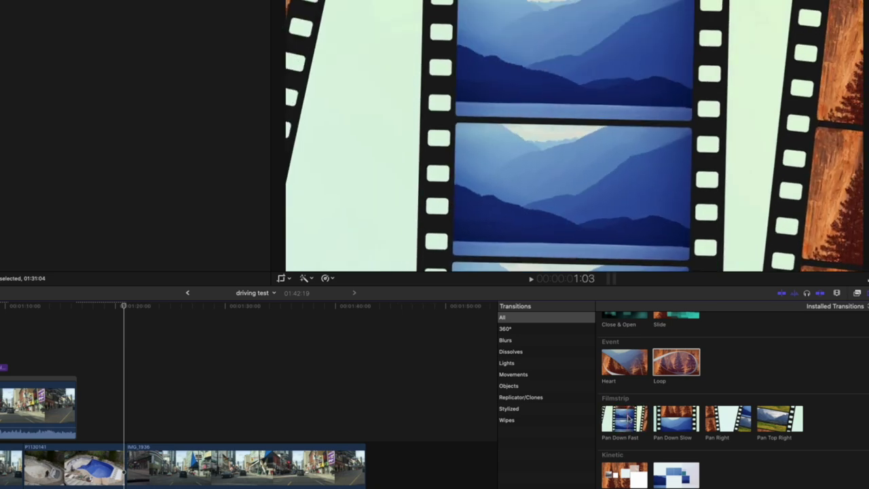
{"action": "left_click_drag", "start_coordinate": [627, 419], "coordinate": [125, 446]}
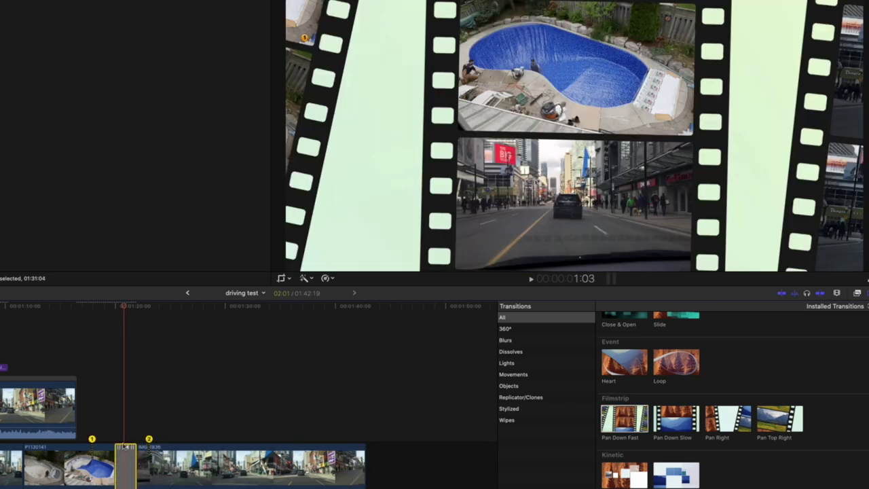
{"action": "left_click", "coordinate": [101, 309]}
{"action": "key", "text": "space"}
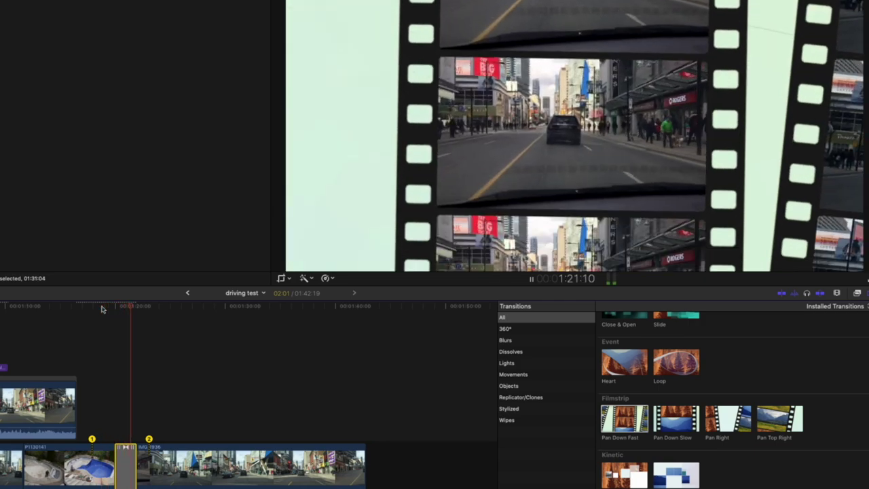
{"action": "key", "text": "space"}
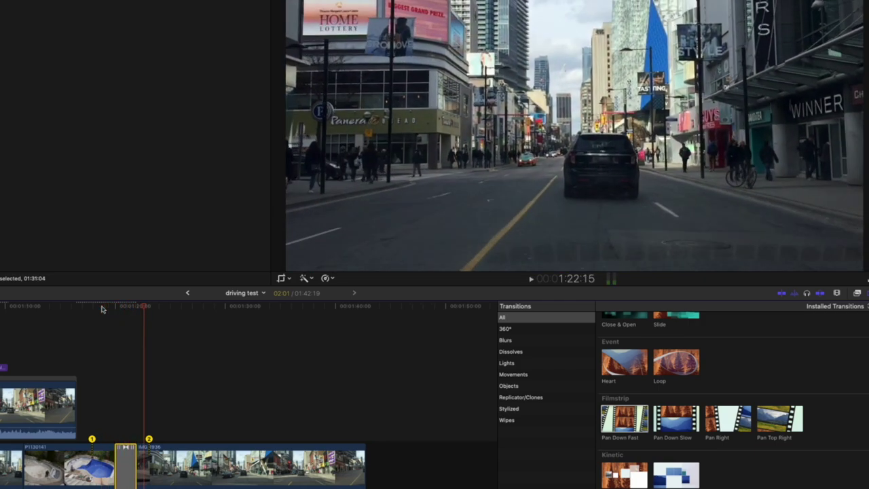
{"action": "key", "text": "Delete"}
Look over the remaining transitions, including Photo Album, Scrapbook and Sports, and open the installed video effects for browsing
{"action": "scroll", "coordinate": [756, 454], "scroll_direction": "down", "scroll_amount": 5}
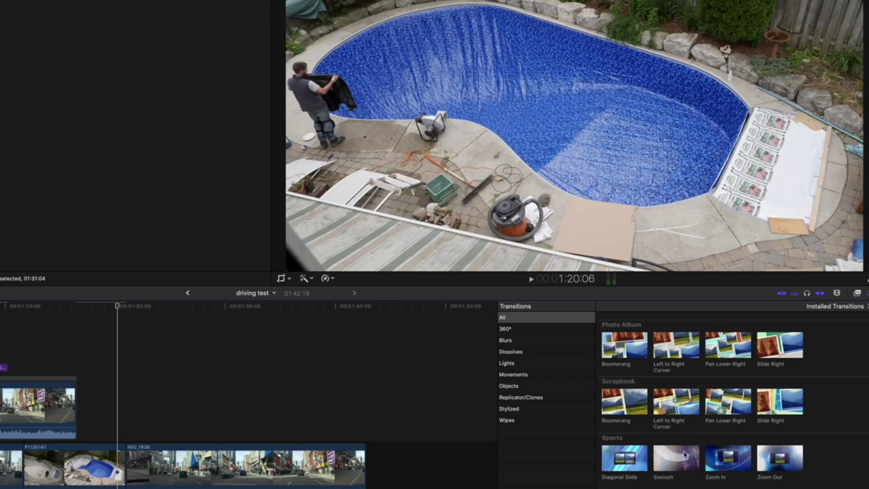
{"action": "scroll", "coordinate": [683, 448], "scroll_direction": "down", "scroll_amount": 1}
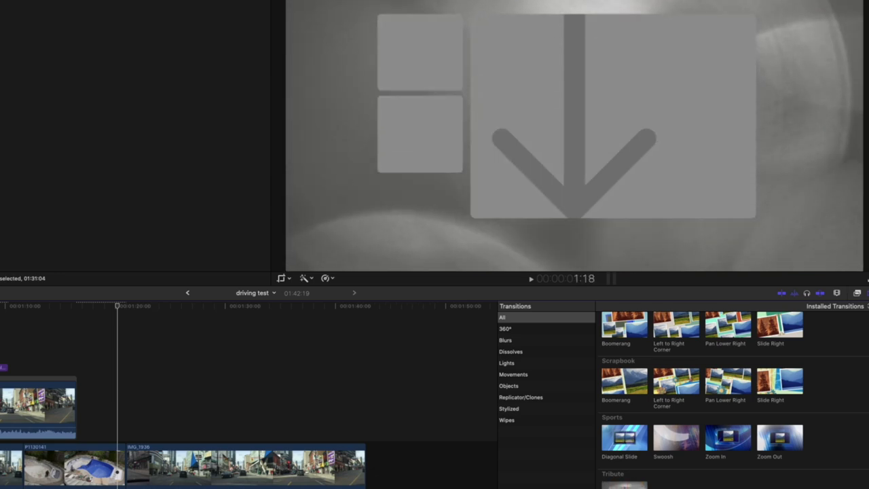
{"action": "left_click", "coordinate": [857, 293]}
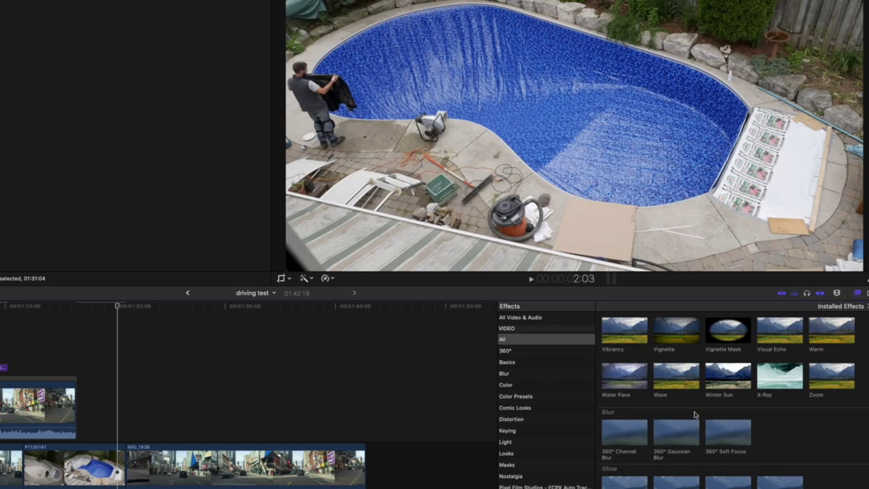
{"action": "scroll", "coordinate": [696, 413], "scroll_direction": "down", "scroll_amount": 10}
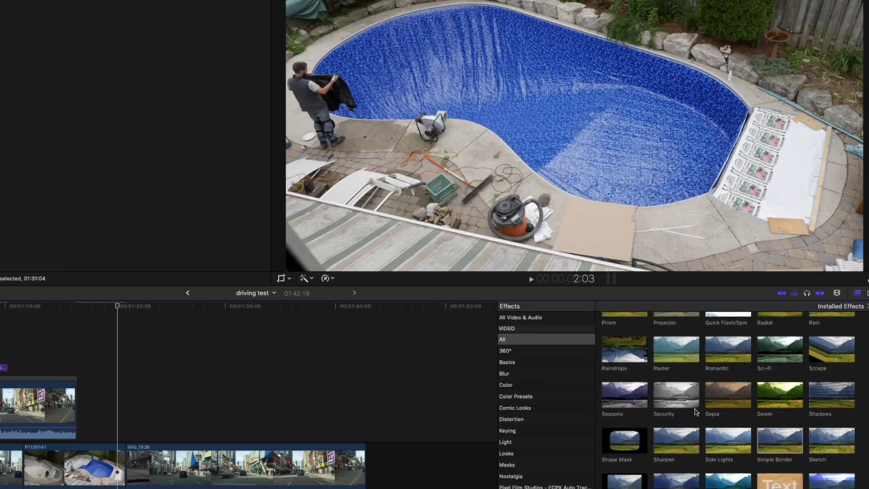
{"action": "scroll", "coordinate": [695, 411], "scroll_direction": "up", "scroll_amount": 5}
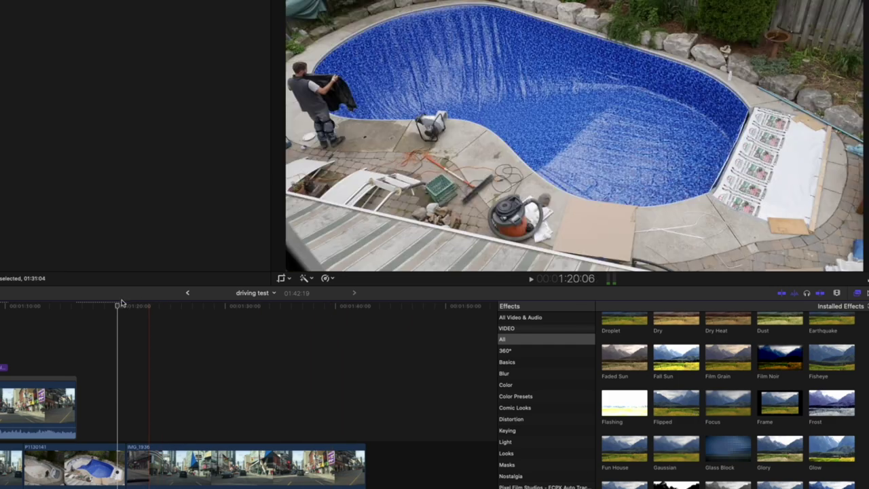
Place the playhead at the start of the last driving clip and return to the beginning of the video effects list
{"action": "left_click", "coordinate": [119, 306]}
{"action": "left_click_drag", "start_coordinate": [119, 305], "coordinate": [126, 306]}
{"action": "scroll", "coordinate": [637, 368], "scroll_direction": "up", "scroll_amount": 5}
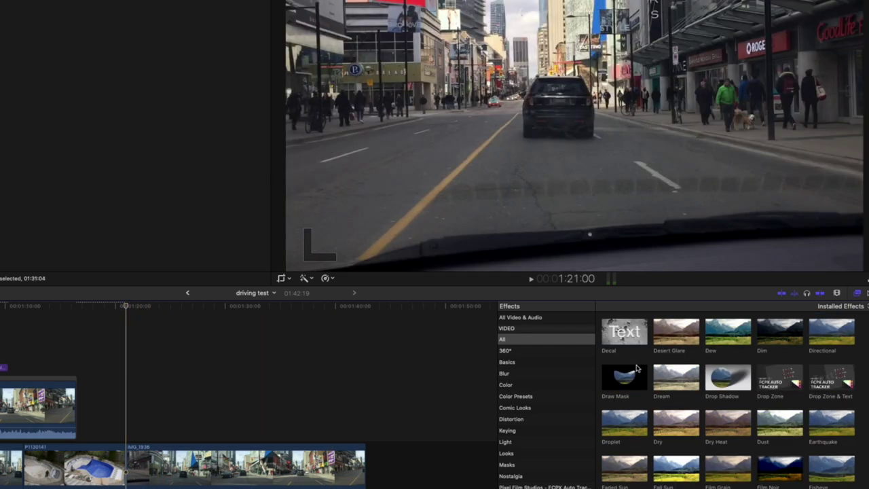
{"action": "scroll", "coordinate": [637, 368], "scroll_direction": "up", "scroll_amount": 3}
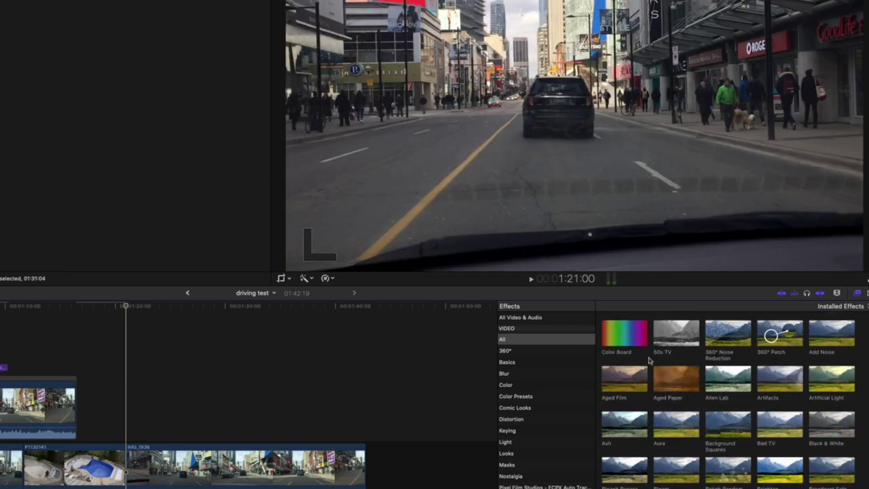
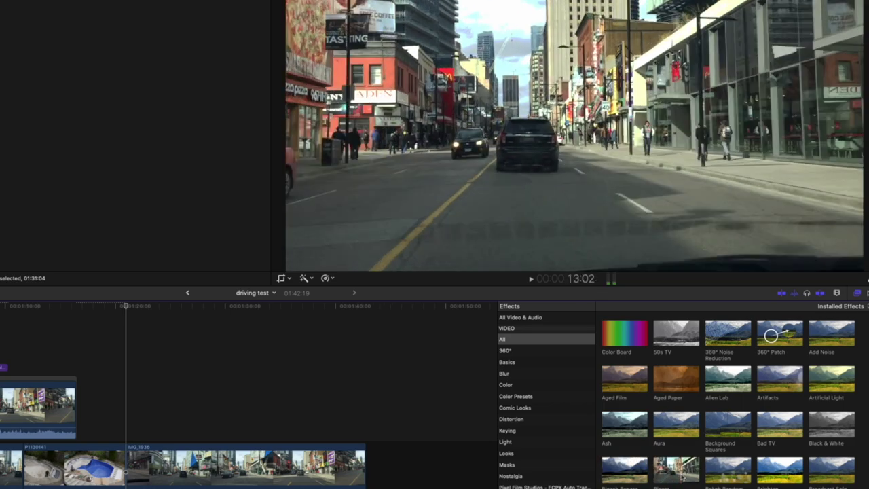
Preview the video effects from the start of the list through Crisp Contrast on the driving clip, including Broadcast Safe, Cold Steel and Comic Vintage
{"action": "scroll", "coordinate": [684, 477], "scroll_direction": "down", "scroll_amount": 3}
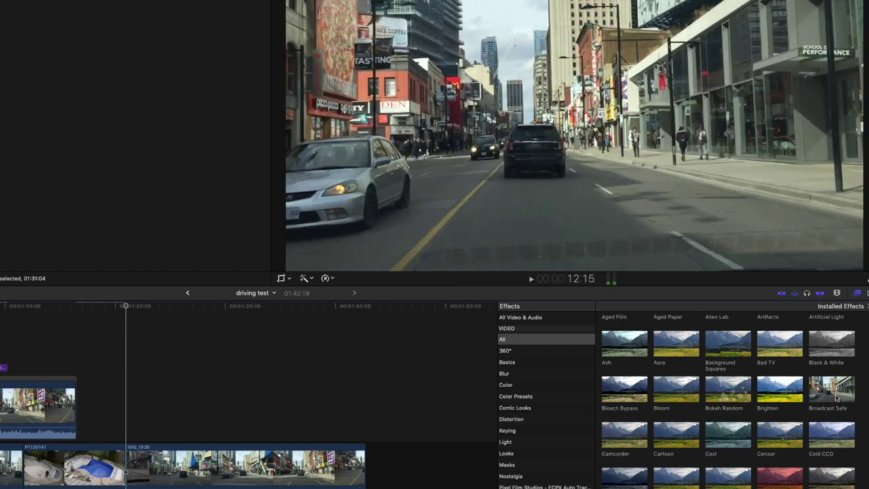
{"action": "scroll", "coordinate": [836, 399], "scroll_direction": "down", "scroll_amount": 2}
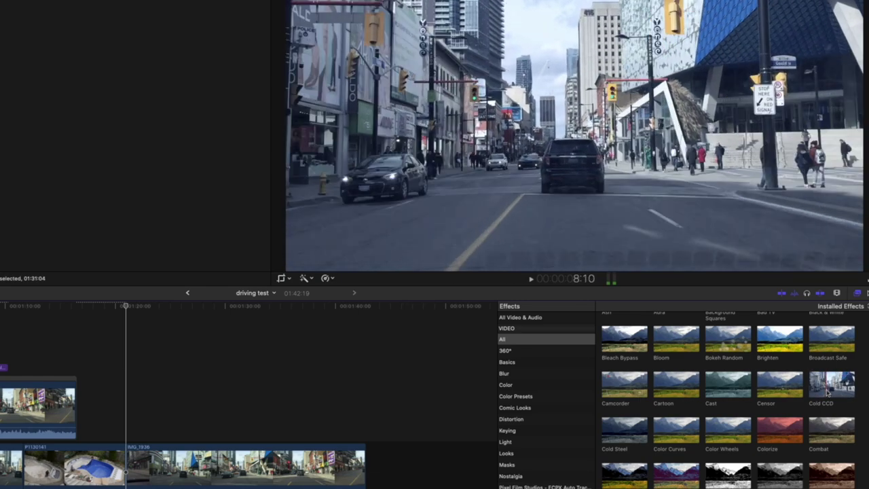
{"action": "scroll", "coordinate": [814, 397], "scroll_direction": "down", "scroll_amount": 3}
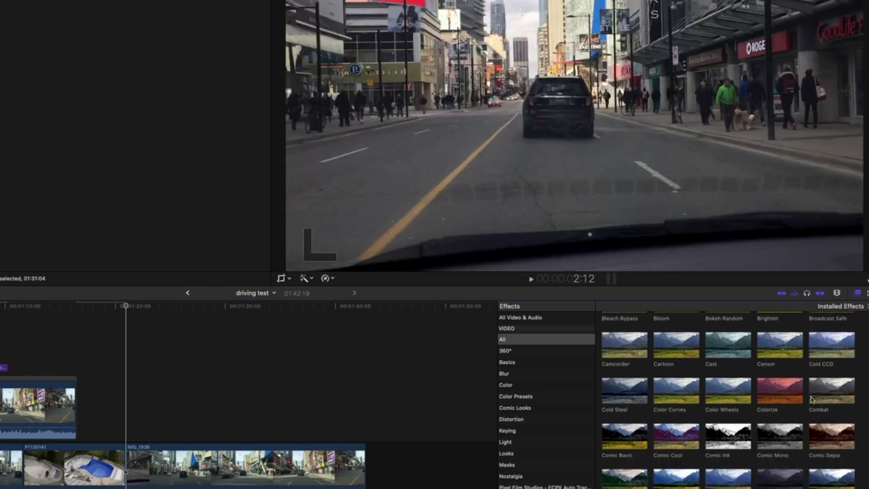
{"action": "scroll", "coordinate": [811, 399], "scroll_direction": "down", "scroll_amount": 1}
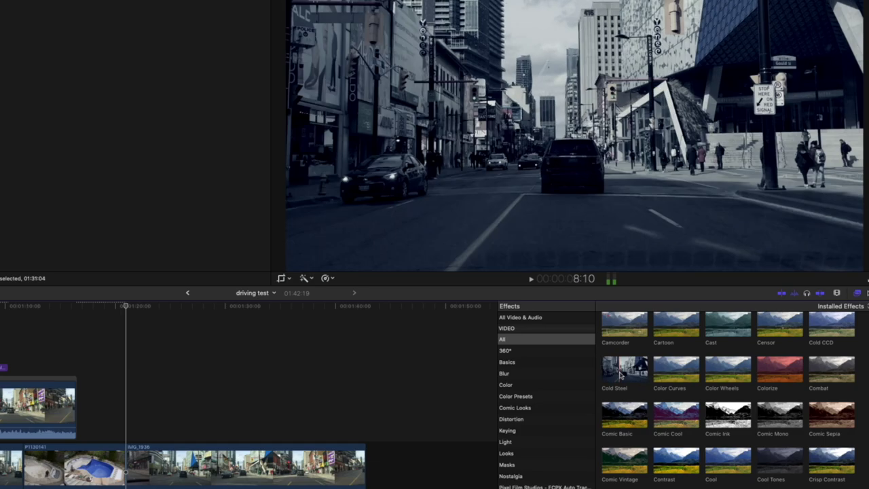
{"action": "scroll", "coordinate": [668, 373], "scroll_direction": "down", "scroll_amount": 1}
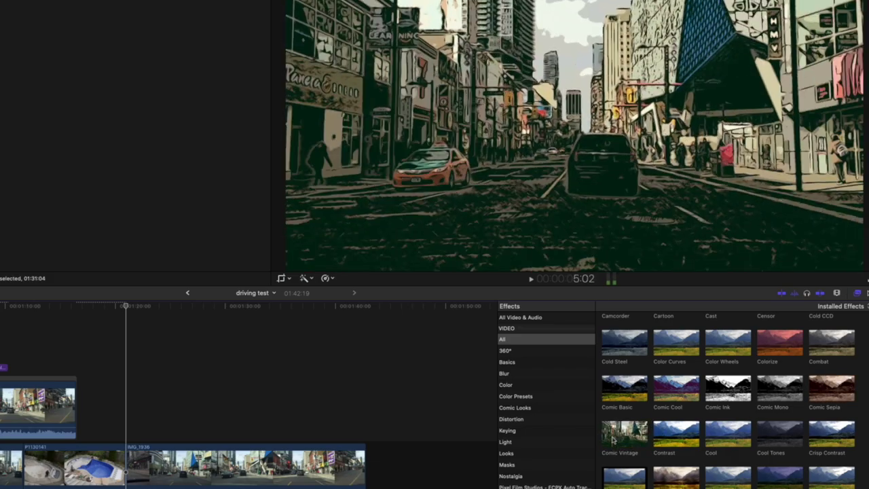
{"action": "scroll", "coordinate": [623, 439], "scroll_direction": "down", "scroll_amount": 2}
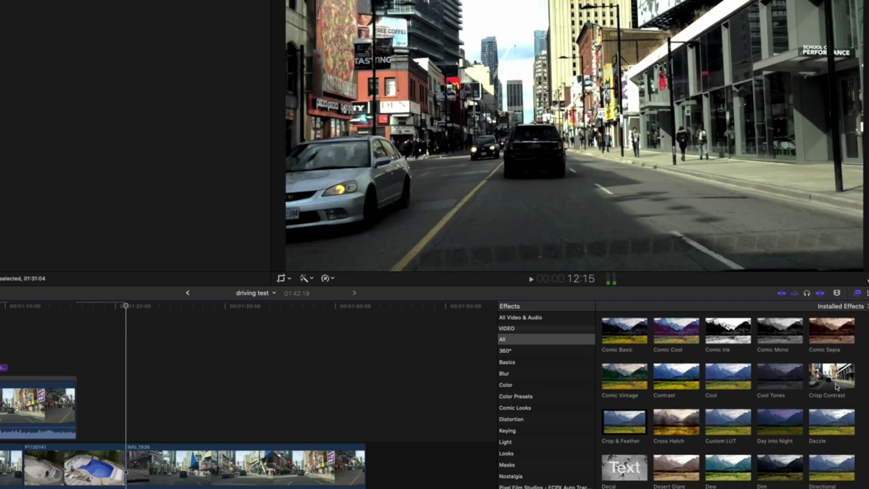
Preview the video effects from Crop & Feather through Flipped on the driving clip, including Directional, Dream, Earthquake and Fisheye
{"action": "scroll", "coordinate": [838, 385], "scroll_direction": "down", "scroll_amount": 3}
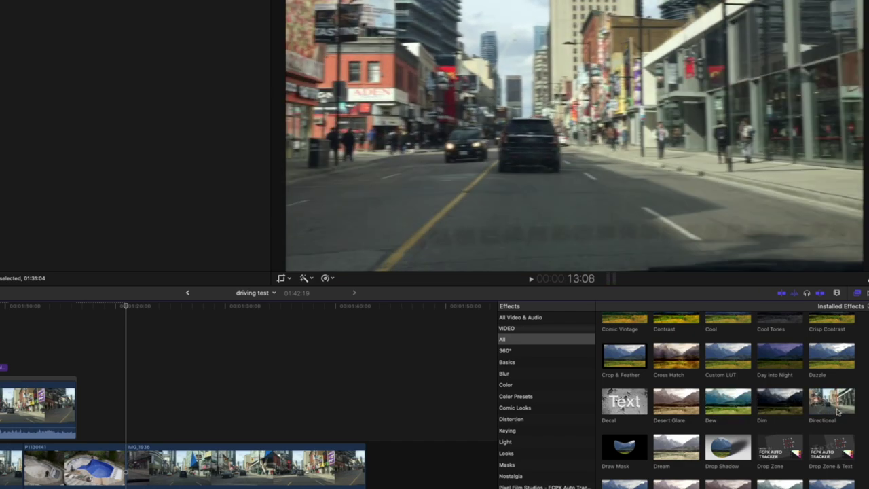
{"action": "scroll", "coordinate": [746, 407], "scroll_direction": "down", "scroll_amount": 3}
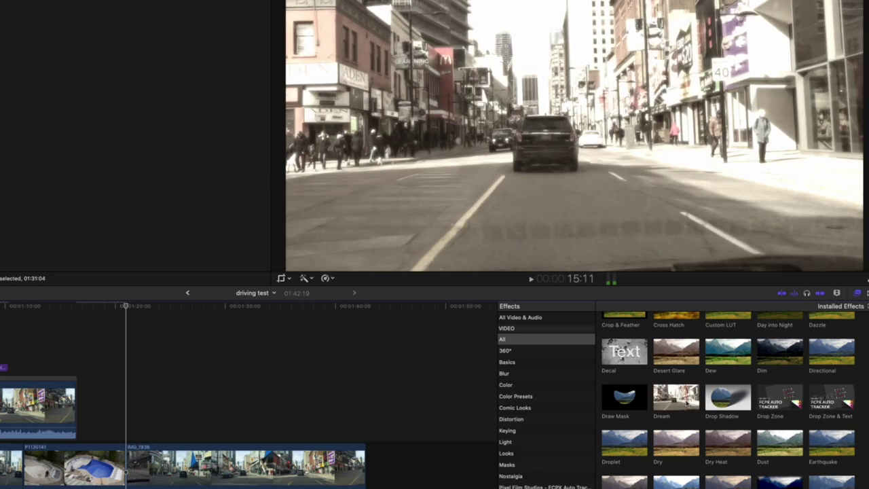
{"action": "scroll", "coordinate": [676, 397], "scroll_direction": "down", "scroll_amount": 2}
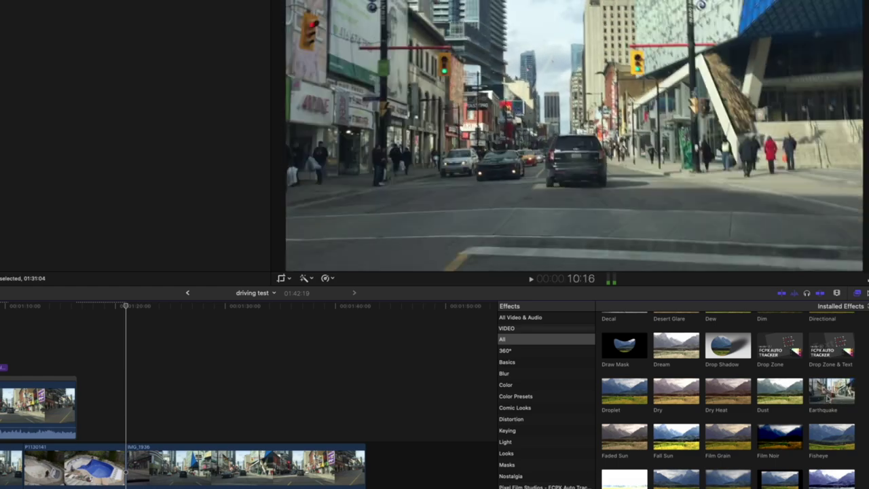
{"action": "scroll", "coordinate": [821, 399], "scroll_direction": "down", "scroll_amount": 2}
{"action": "scroll", "coordinate": [817, 400], "scroll_direction": "down", "scroll_amount": 2}
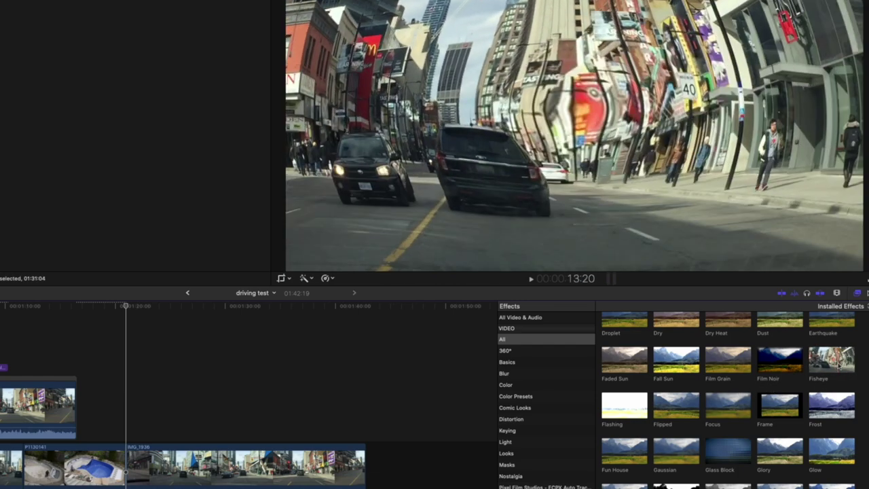
{"action": "scroll", "coordinate": [777, 395], "scroll_direction": "down", "scroll_amount": 2}
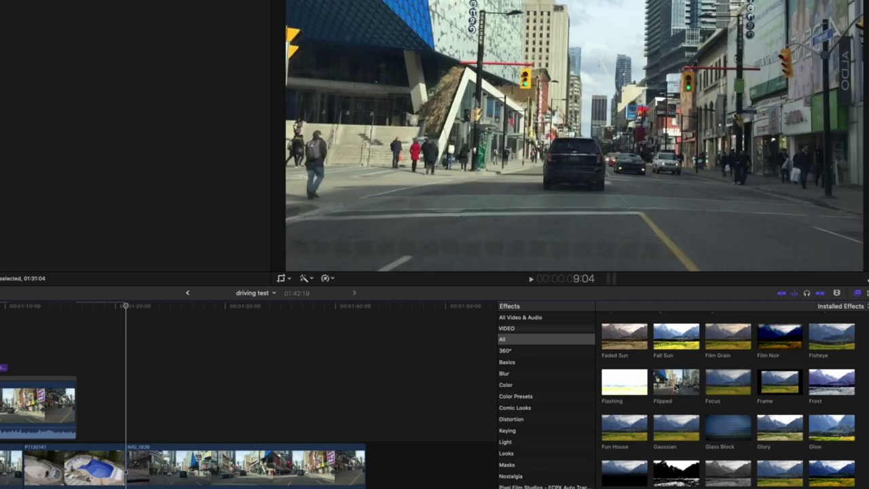
Preview the video effects from Focus through Intro Flashes on the driving clip, including Glory, Glow, Hard Light and Insect Eye
{"action": "scroll", "coordinate": [700, 392], "scroll_direction": "down", "scroll_amount": 3}
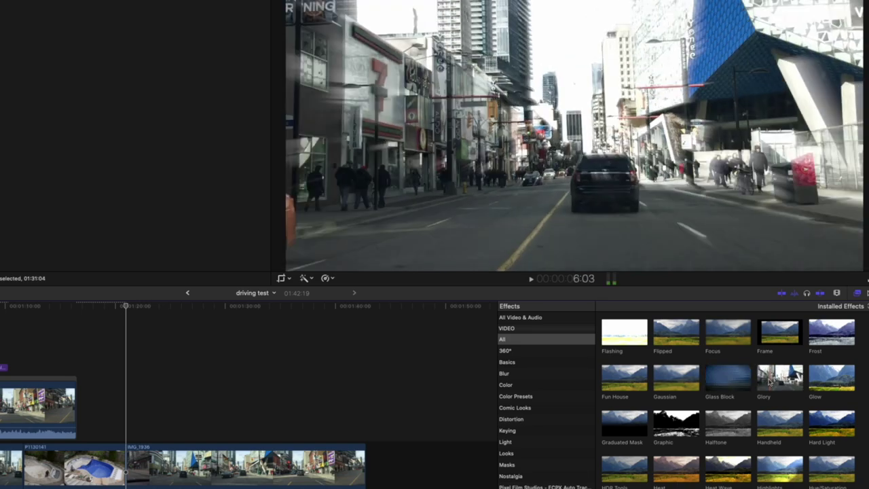
{"action": "scroll", "coordinate": [801, 367], "scroll_direction": "down", "scroll_amount": 1}
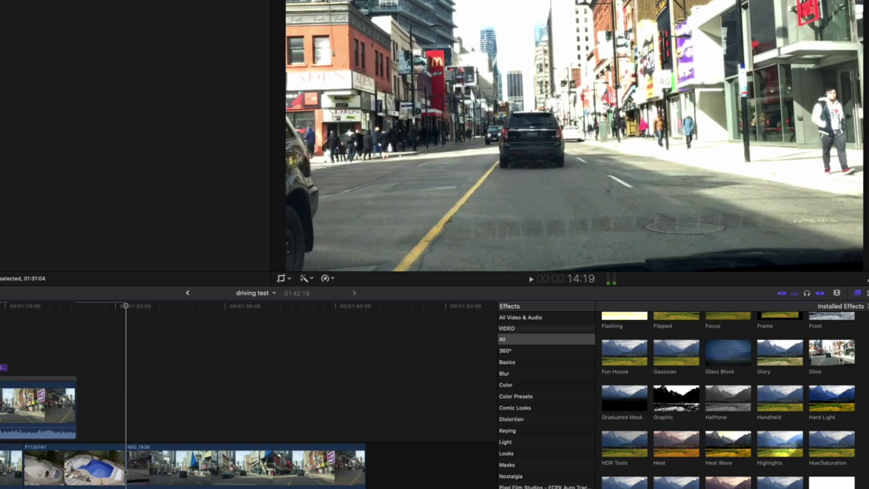
{"action": "scroll", "coordinate": [777, 366], "scroll_direction": "down", "scroll_amount": 2}
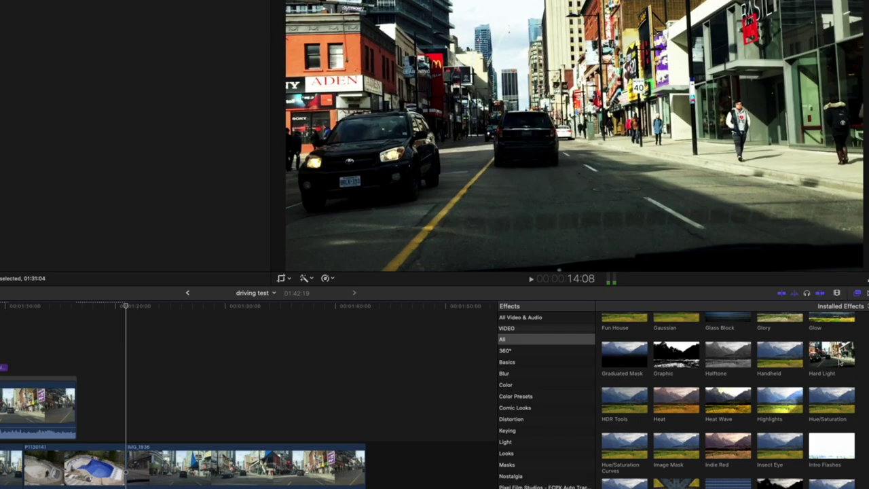
{"action": "scroll", "coordinate": [693, 429], "scroll_direction": "down", "scroll_amount": 2}
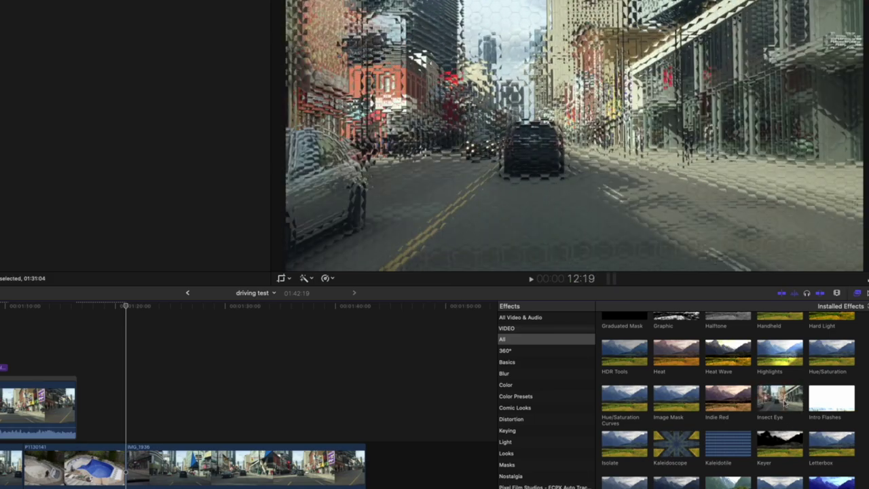
{"action": "scroll", "coordinate": [779, 397], "scroll_direction": "down", "scroll_amount": 1}
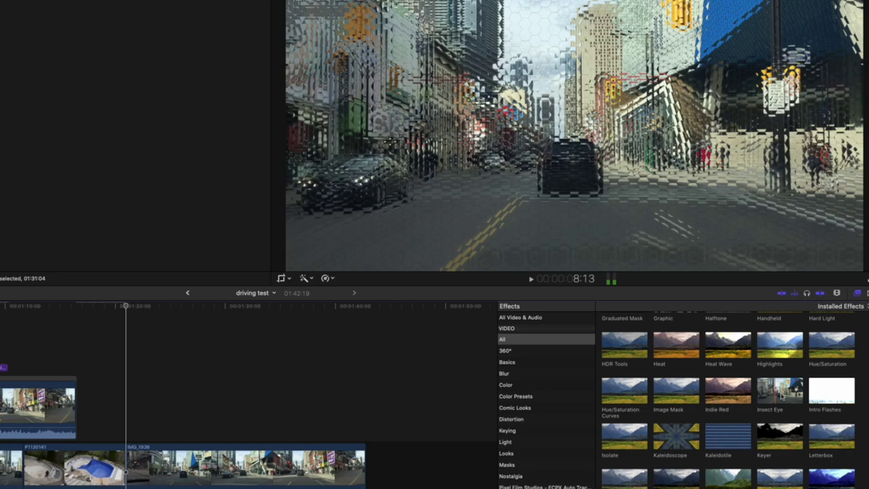
{"action": "scroll", "coordinate": [784, 392], "scroll_direction": "down", "scroll_amount": 2}
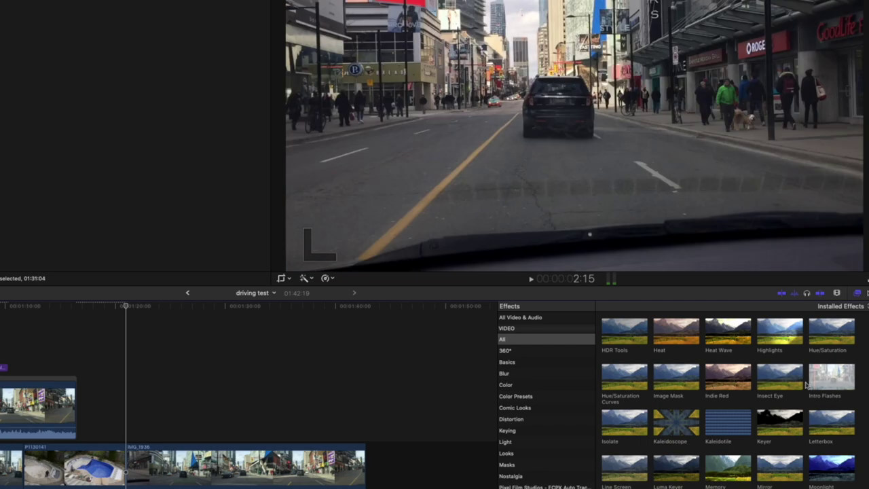
Preview the video effects from Isolate through Scrape on the driving clip, including Letterbox, Night Vision, Pixellate and Sci-Fi
{"action": "scroll", "coordinate": [819, 385], "scroll_direction": "down", "scroll_amount": 2}
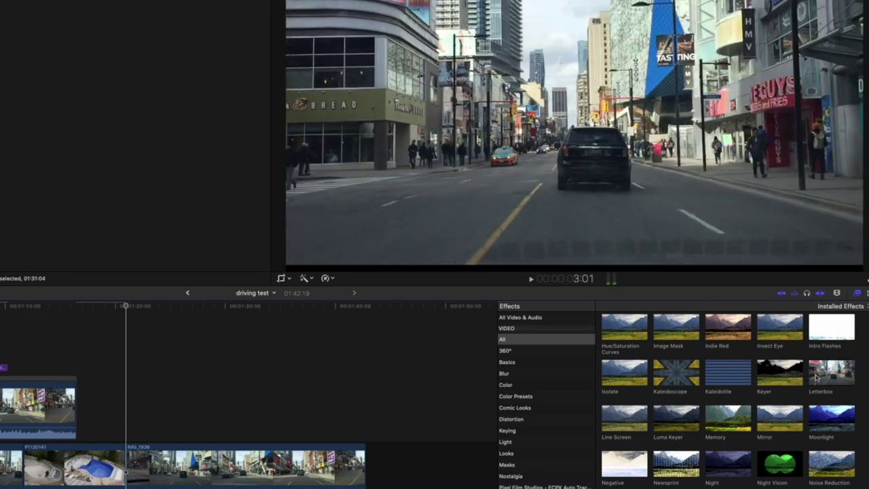
{"action": "scroll", "coordinate": [789, 411], "scroll_direction": "down", "scroll_amount": 1}
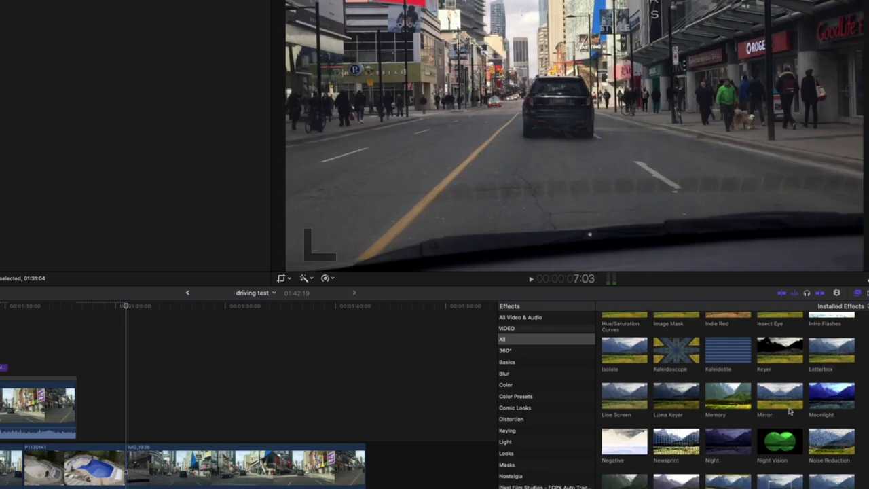
{"action": "scroll", "coordinate": [753, 400], "scroll_direction": "down", "scroll_amount": 1}
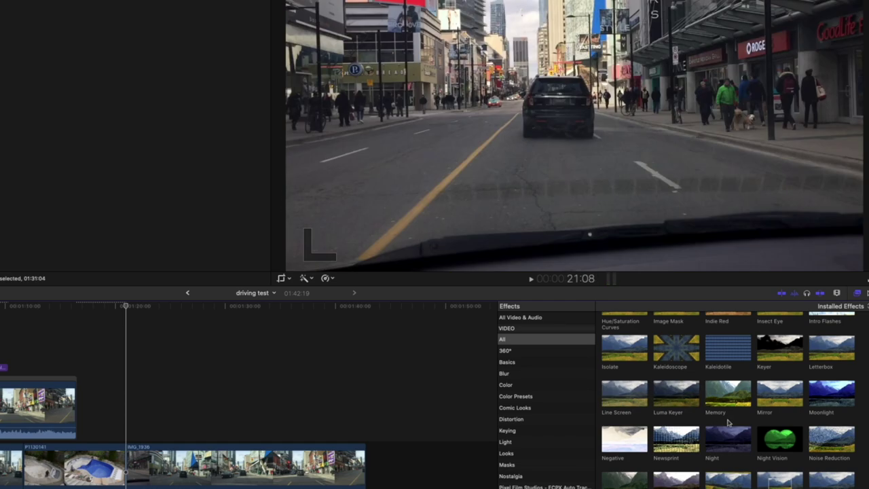
{"action": "scroll", "coordinate": [731, 414], "scroll_direction": "down", "scroll_amount": 2}
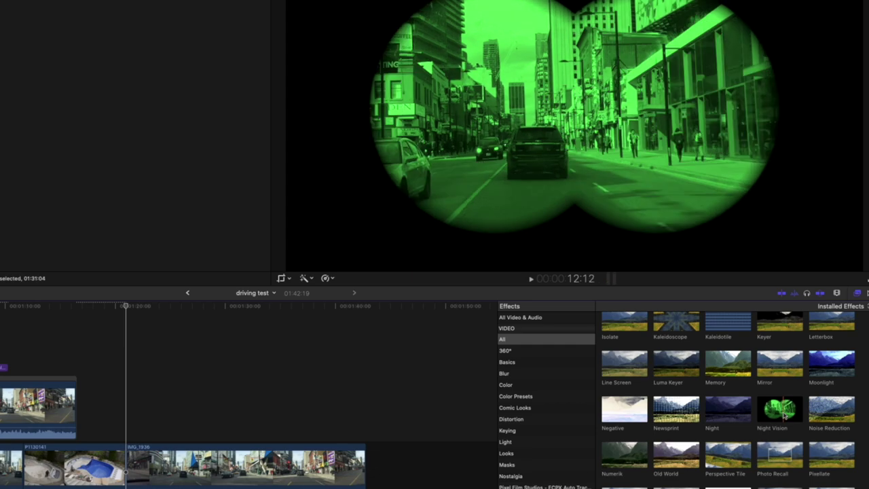
{"action": "scroll", "coordinate": [782, 415], "scroll_direction": "down", "scroll_amount": 3}
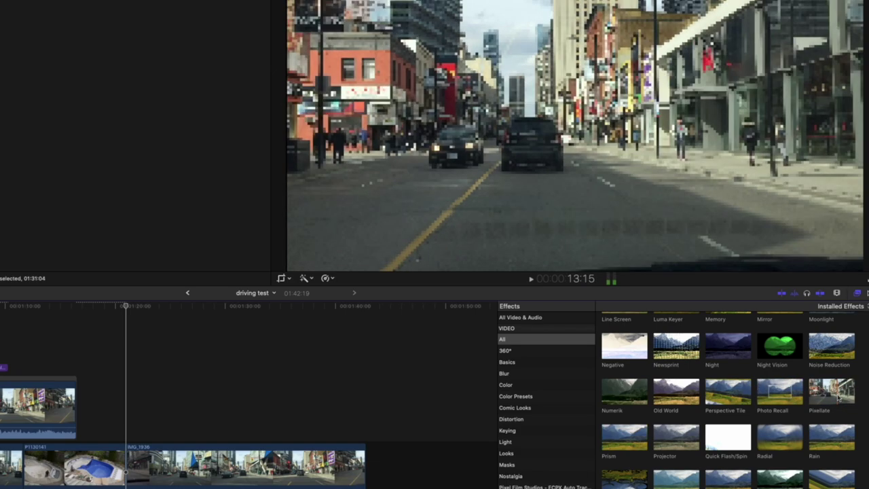
{"action": "scroll", "coordinate": [834, 397], "scroll_direction": "down", "scroll_amount": 3}
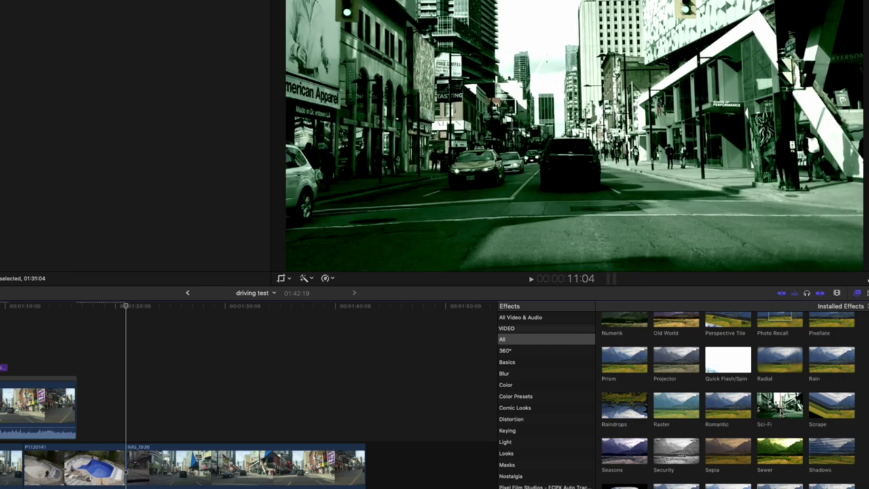
{"action": "scroll", "coordinate": [781, 413], "scroll_direction": "down", "scroll_amount": 3}
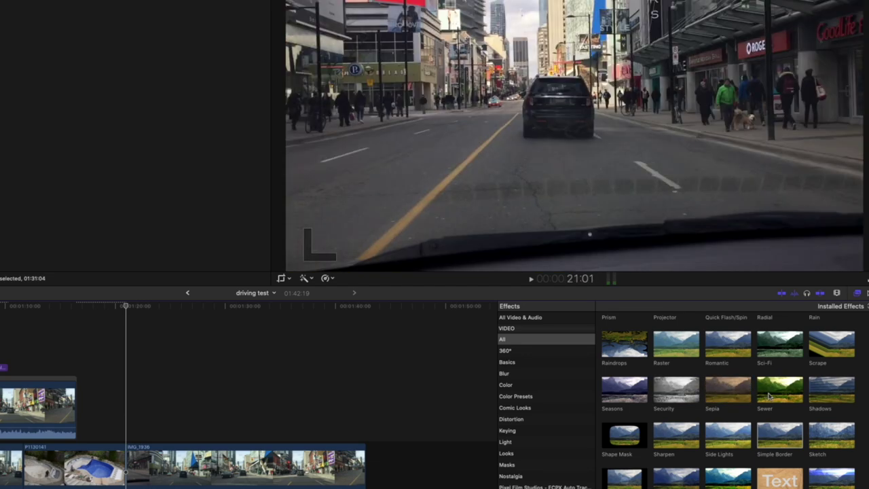
Preview the video effects from Sewer through Vibrancy on the driving clip, including Spring Sun, Subway Shadow, Teal & Orange and Tile
{"action": "left_click", "coordinate": [769, 397]}
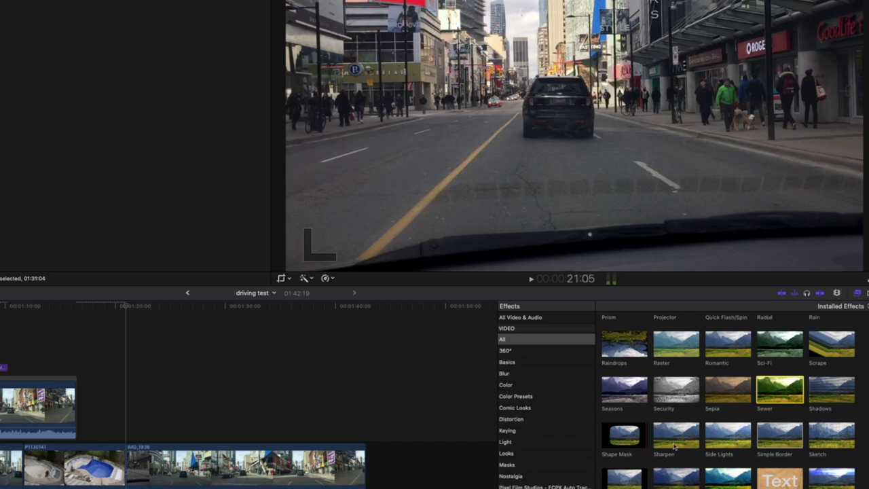
{"action": "scroll", "coordinate": [703, 447], "scroll_direction": "down", "scroll_amount": 3}
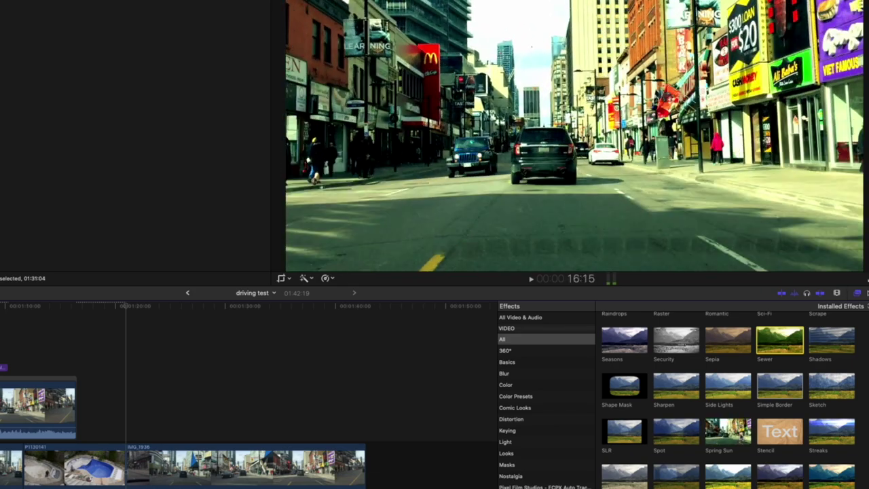
{"action": "scroll", "coordinate": [821, 401], "scroll_direction": "down", "scroll_amount": 1}
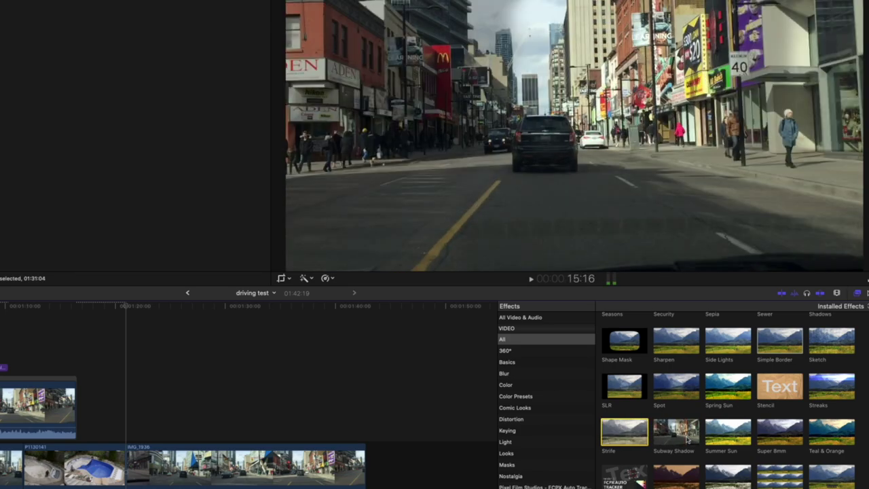
{"action": "scroll", "coordinate": [687, 440], "scroll_direction": "down", "scroll_amount": 1}
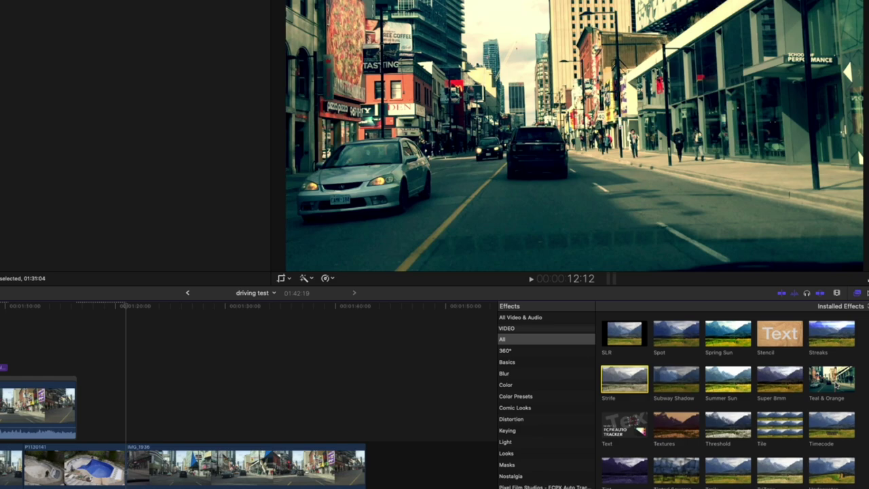
{"action": "scroll", "coordinate": [837, 384], "scroll_direction": "down", "scroll_amount": 2}
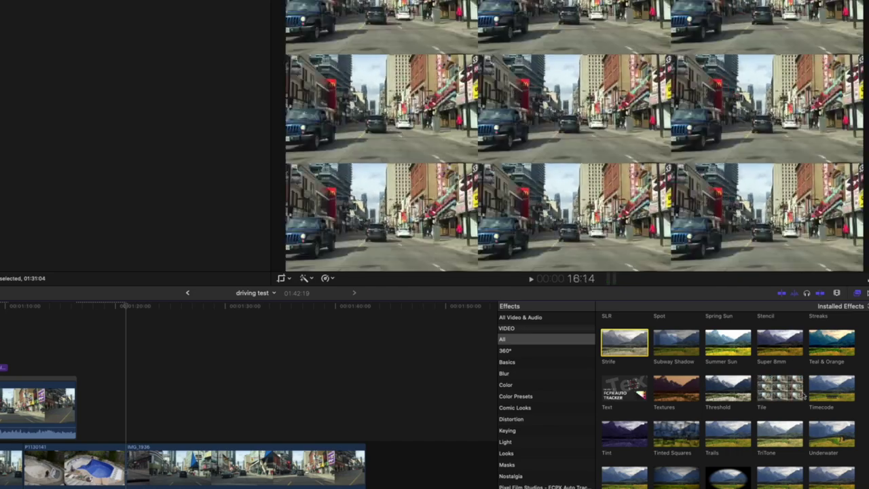
{"action": "scroll", "coordinate": [664, 382], "scroll_direction": "down", "scroll_amount": 2}
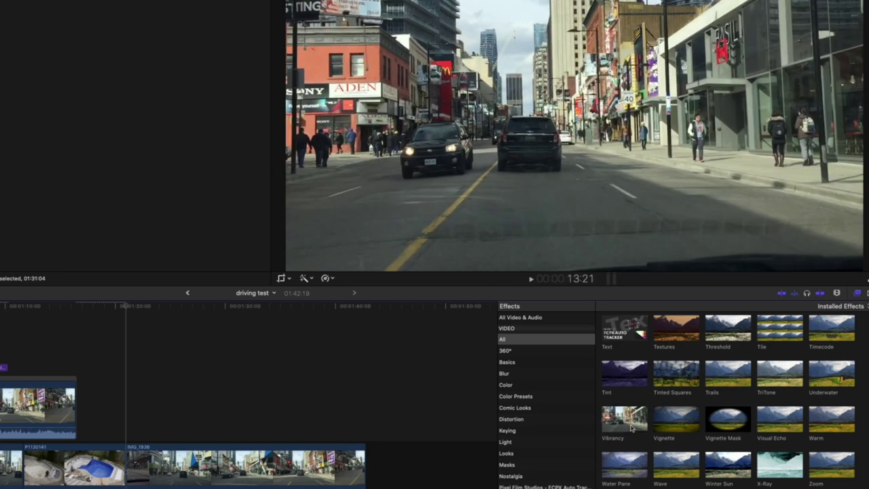
Preview the remaining video effects through Zoom and look over the 360° Blur and Glow groups
{"action": "scroll", "coordinate": [630, 428], "scroll_direction": "down", "scroll_amount": 5}
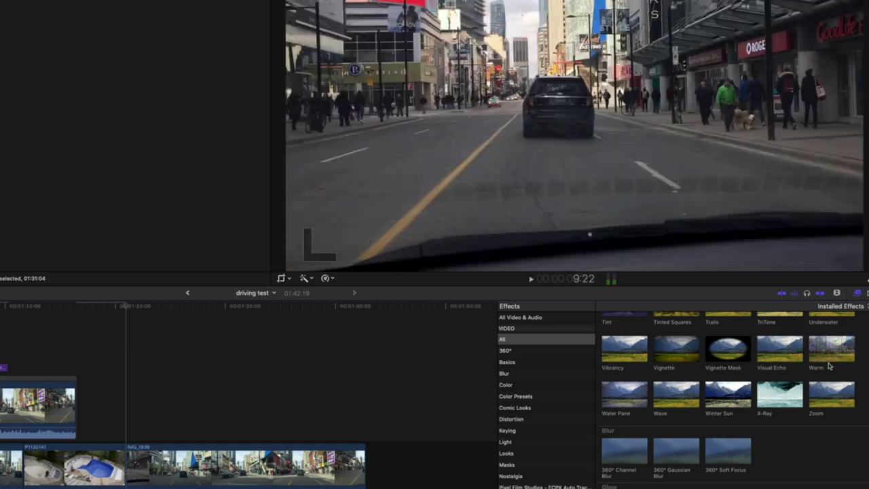
{"action": "scroll", "coordinate": [828, 365], "scroll_direction": "down", "scroll_amount": 3}
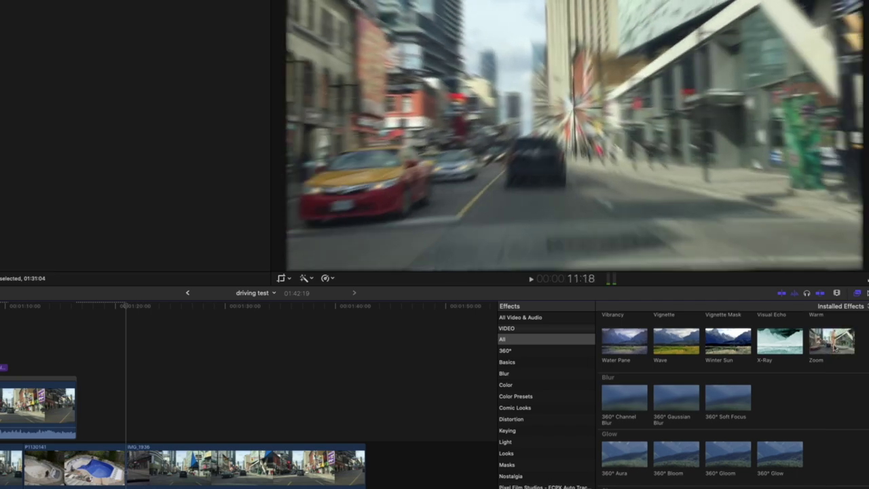
{"action": "scroll", "coordinate": [732, 401], "scroll_direction": "down", "scroll_amount": 2}
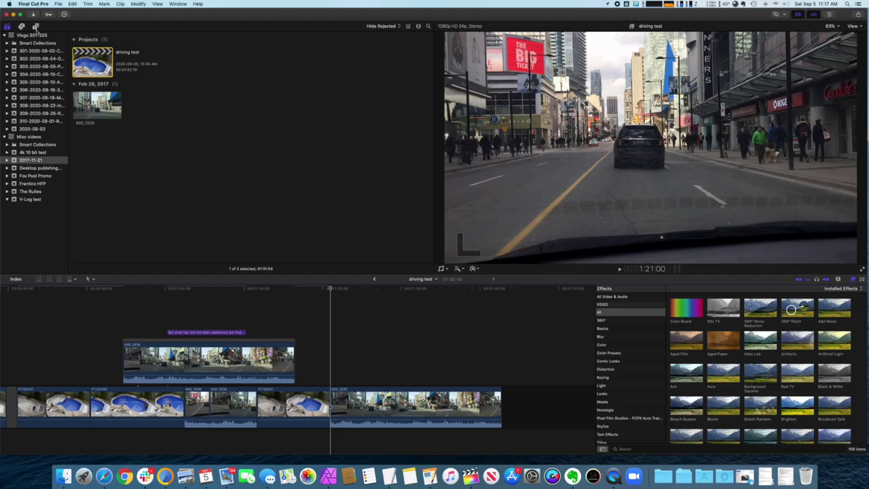
Open the titles and generators browser and show all installed titles
{"action": "left_click", "coordinate": [36, 27]}
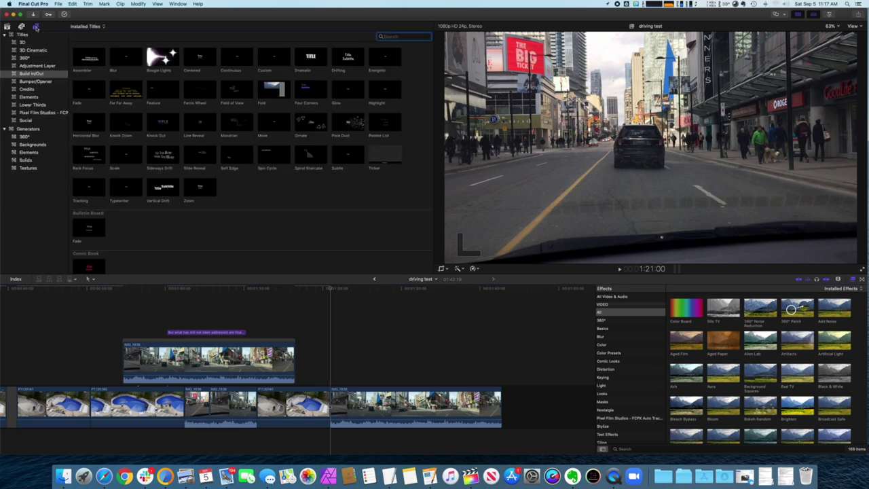
{"action": "left_click", "coordinate": [22, 34]}
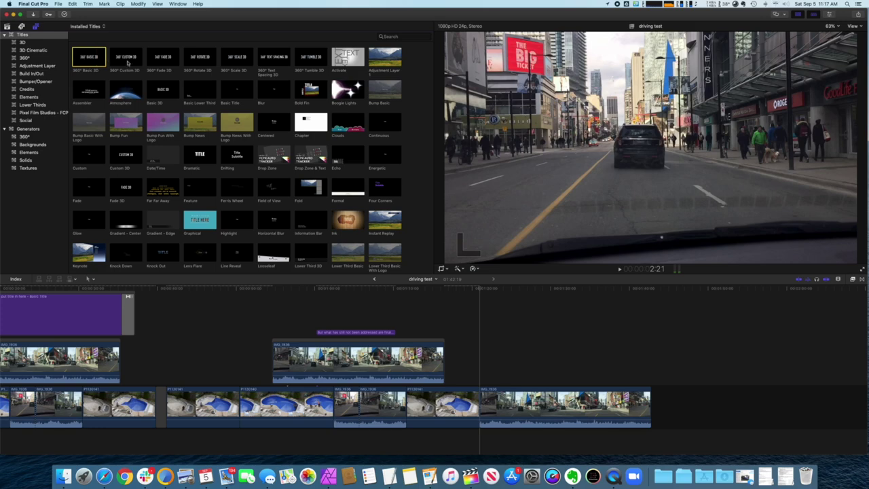
Try out the Activate and Assembler titles above the final driving clip, playing and removing each one
{"action": "left_click_drag", "start_coordinate": [236, 58], "coordinate": [494, 380]}
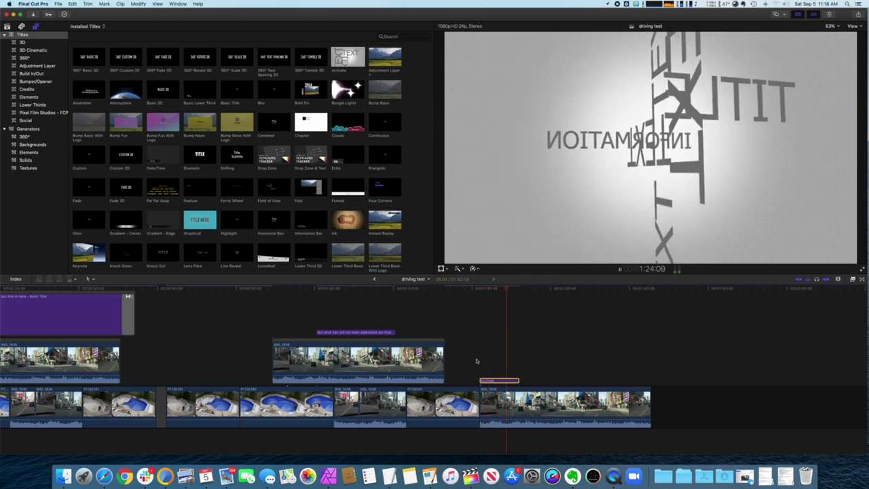
{"action": "key", "text": "Delete"}
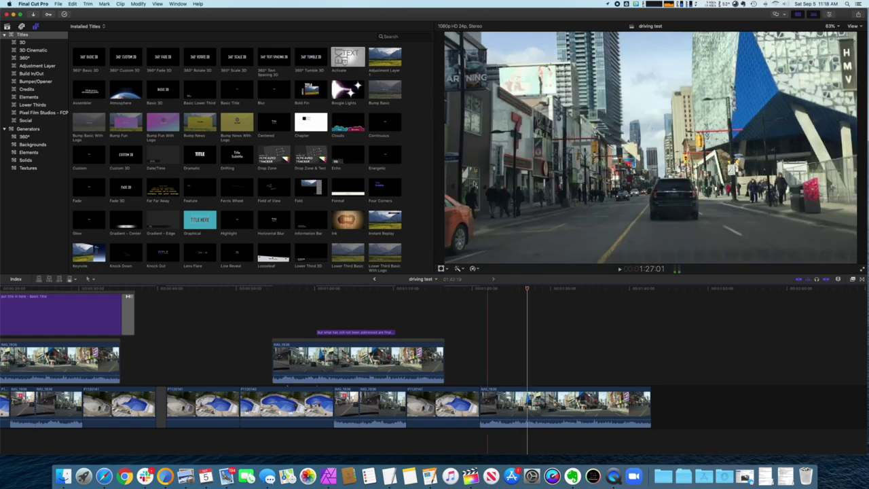
{"action": "left_click_drag", "start_coordinate": [89, 89], "coordinate": [483, 379]}
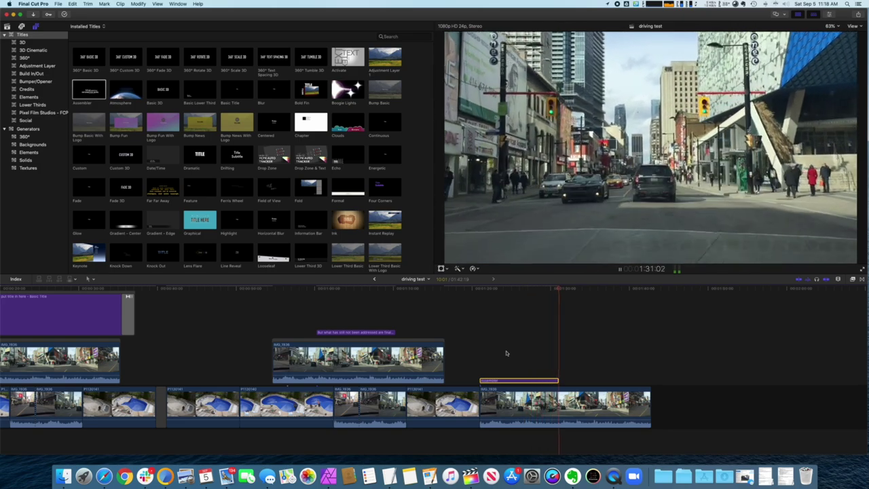
{"action": "key", "text": "space"}
{"action": "key", "text": "Delete"}
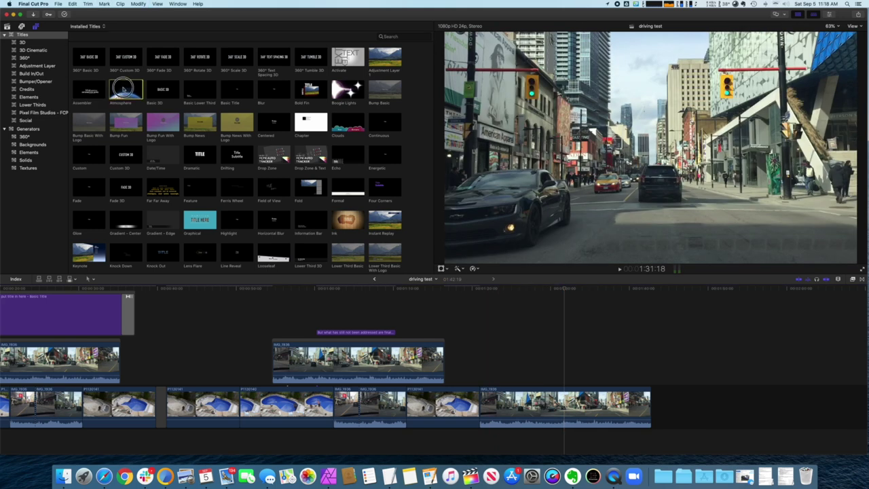
Try out the Atmosphere title and the Bold Fin title above the final driving clip, playing each one
{"action": "left_click_drag", "start_coordinate": [401, 200], "coordinate": [480, 380]}
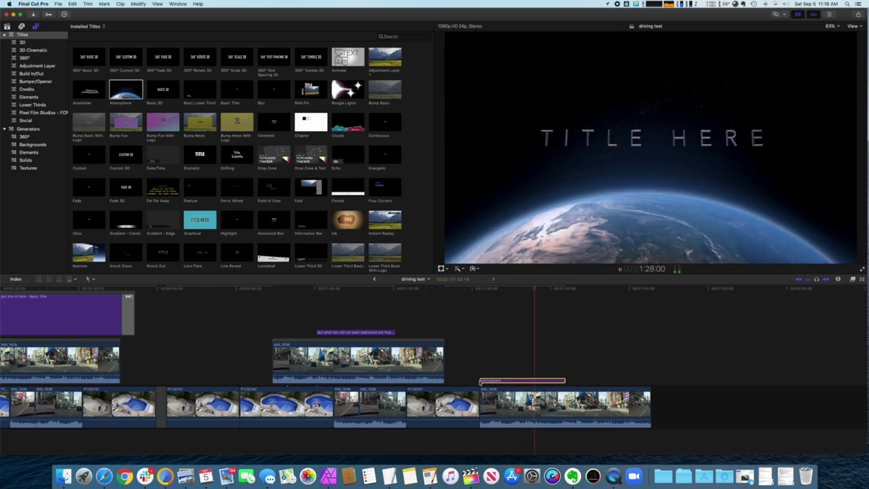
{"action": "key", "text": "Delete"}
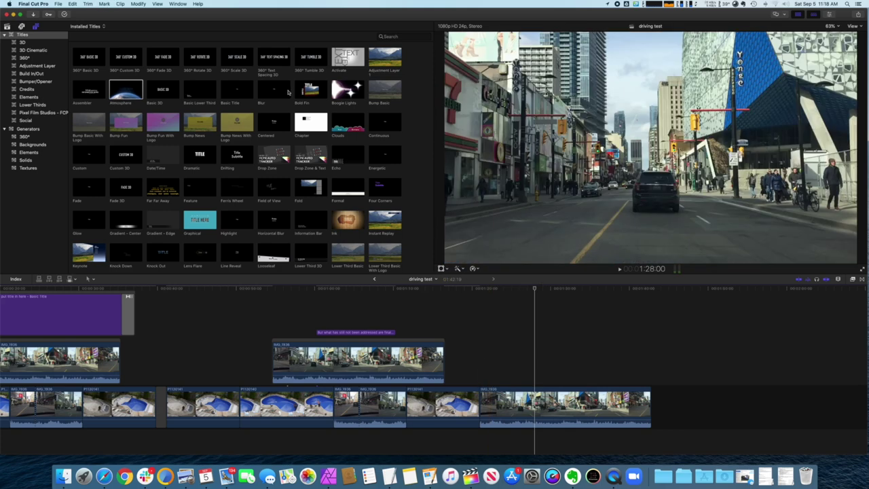
{"action": "left_click_drag", "start_coordinate": [362, 168], "coordinate": [485, 380]}
{"action": "key", "text": "space"}
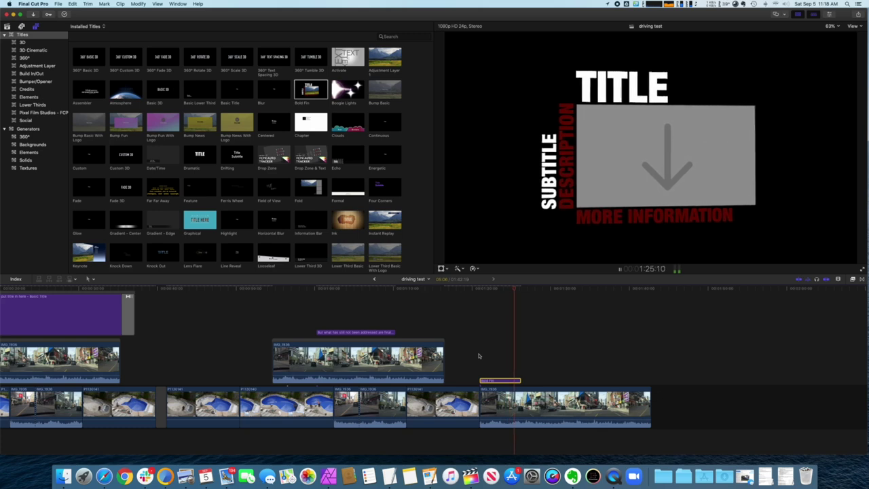
{"action": "key", "text": "space"}
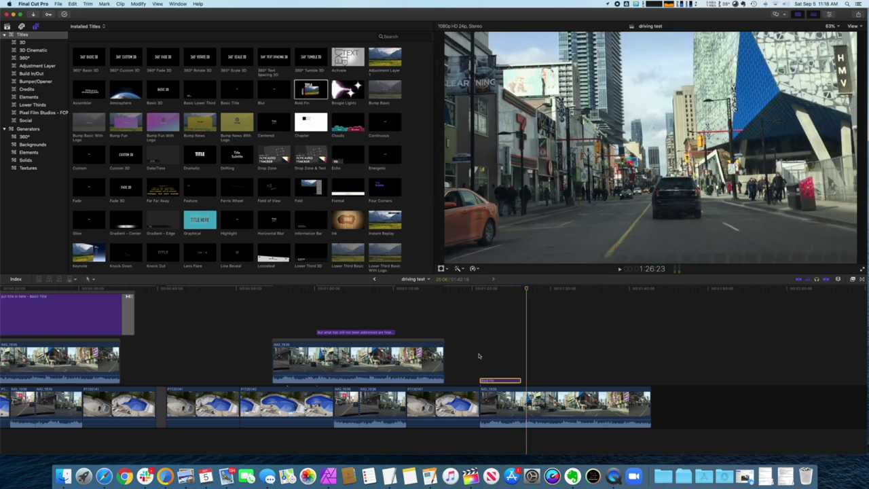
Try out the Boogie Lights and Bump Basic With Logo titles above the final driving clip, playing and removing each one
{"action": "left_click_drag", "start_coordinate": [348, 89], "coordinate": [484, 380]}
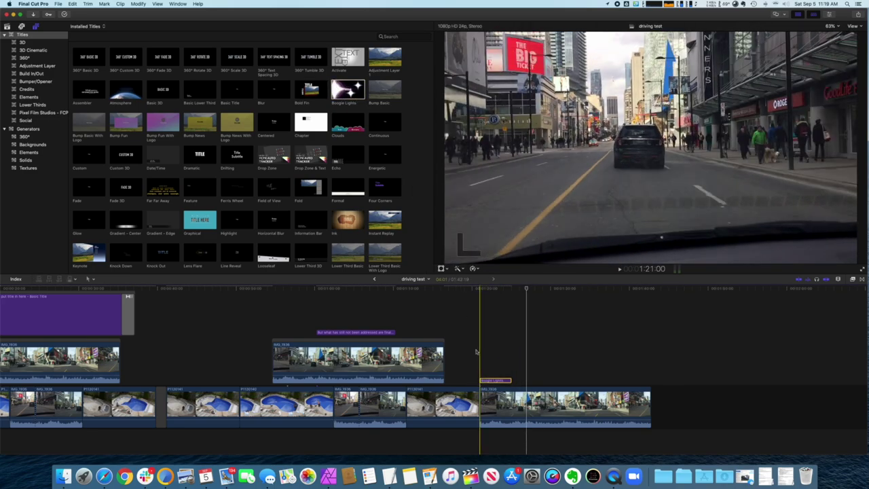
{"action": "key", "text": "space"}
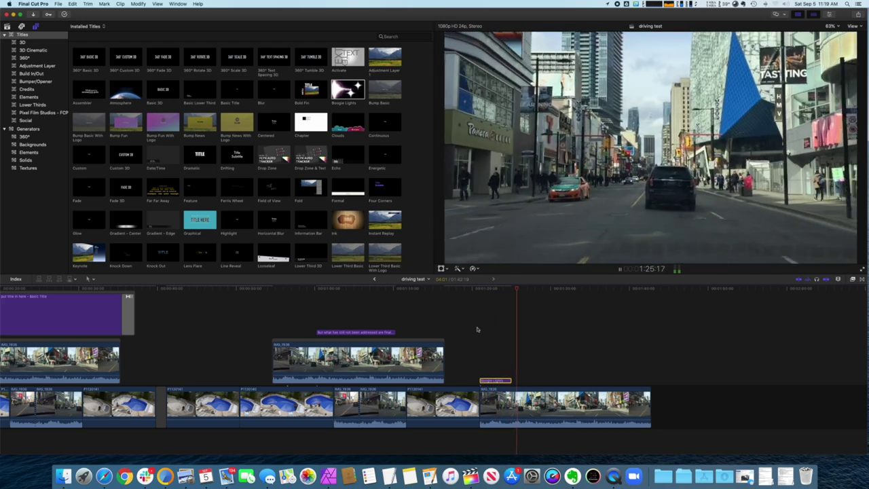
{"action": "key", "text": "space"}
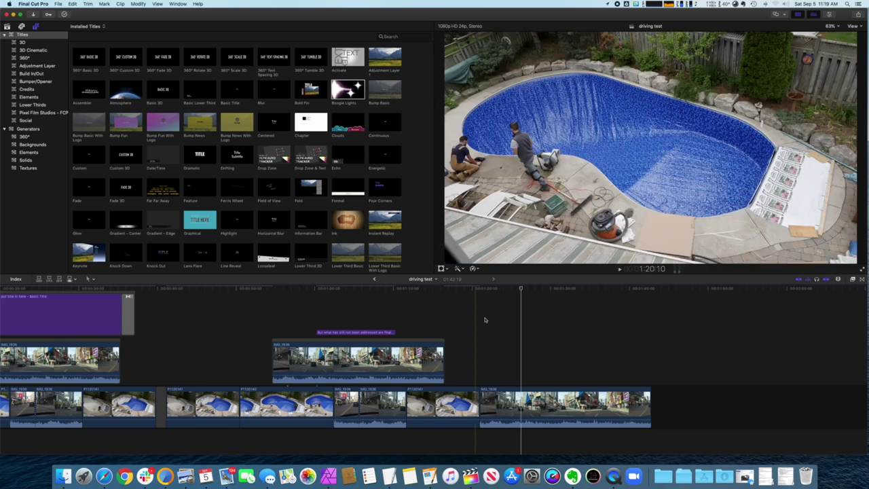
{"action": "left_click", "coordinate": [385, 89]}
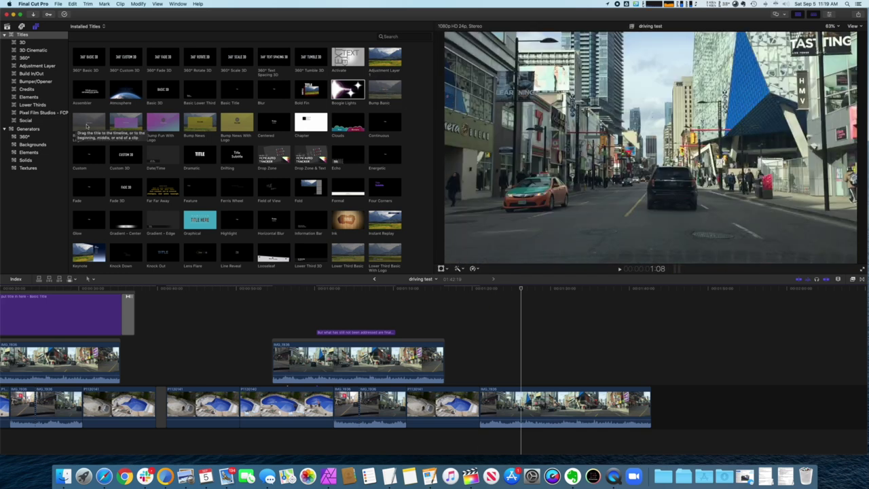
{"action": "left_click", "coordinate": [88, 126]}
{"action": "left_click_drag", "start_coordinate": [87, 122], "coordinate": [480, 380]}
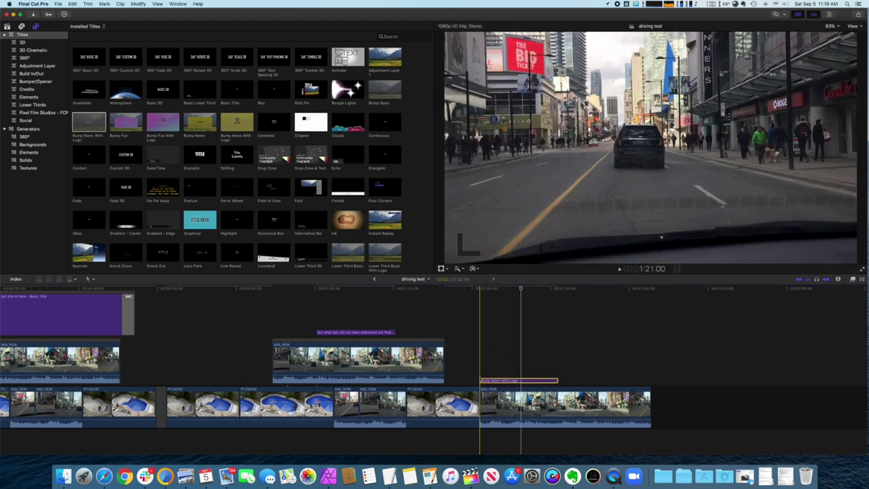
{"action": "key", "text": "space"}
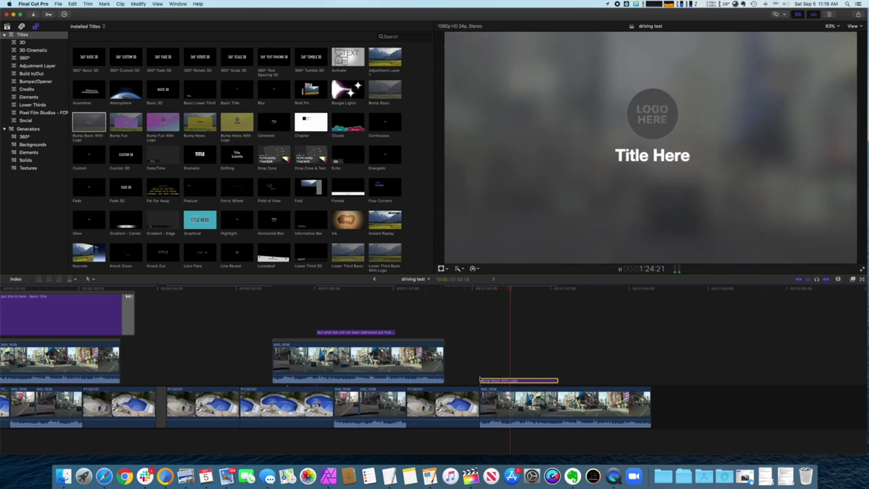
{"action": "key", "text": "space"}
{"action": "key", "text": "Delete"}
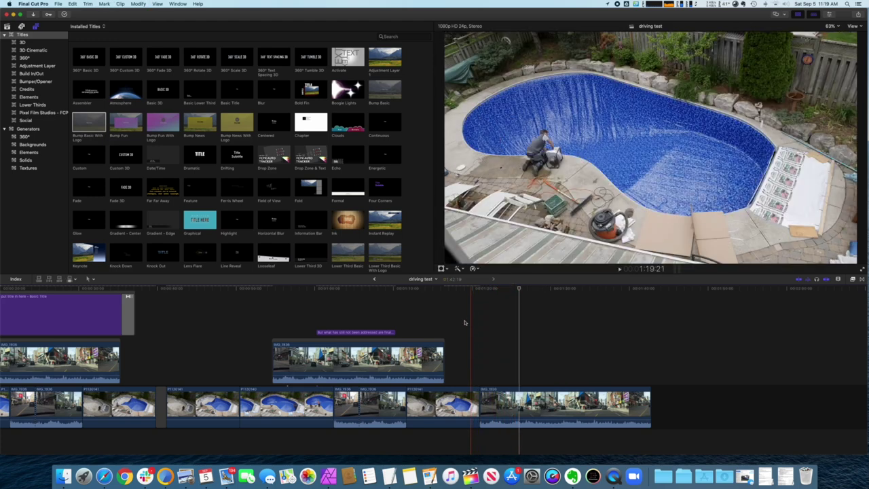
Try out the Centered title above the final driving clip, remove it, and preview the Clouds title in the browser
{"action": "left_click_drag", "start_coordinate": [275, 124], "coordinate": [477, 376]}
{"action": "key", "text": "space"}
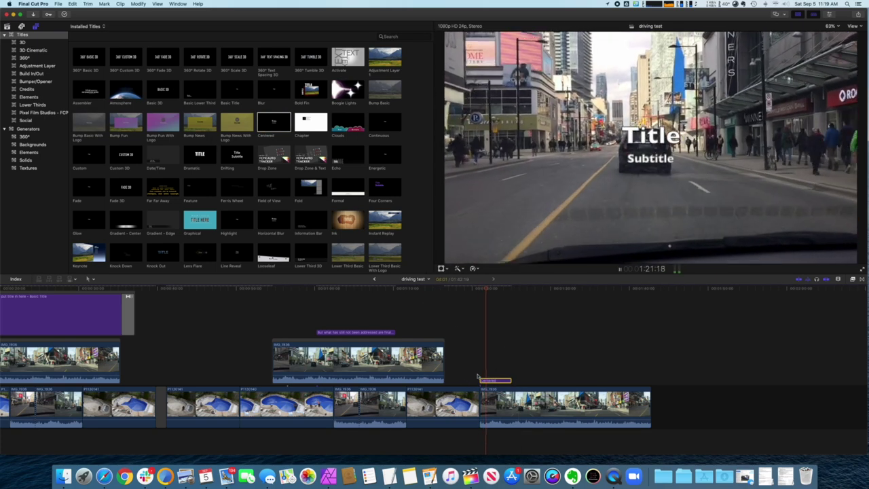
{"action": "key", "text": "space"}
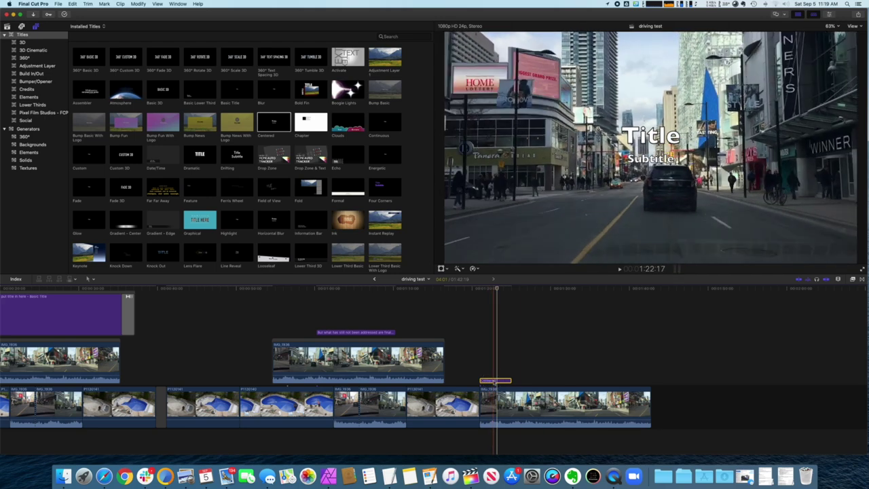
{"action": "key", "text": "space"}
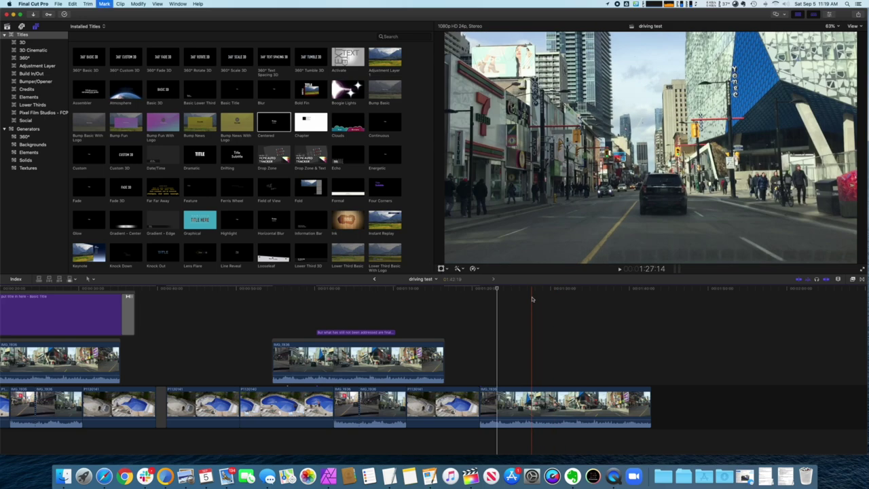
{"action": "key", "text": "Delete"}
{"action": "left_click", "coordinate": [360, 123]}
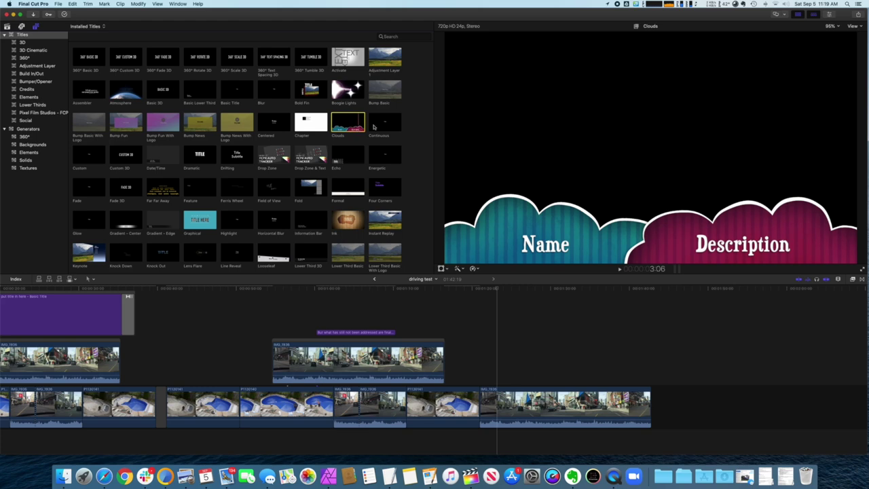
Try out the Dramatic and Drifting titles above the final driving clip, playing and removing each one
{"action": "left_click_drag", "start_coordinate": [200, 154], "coordinate": [480, 380]}
{"action": "key", "text": "space"}
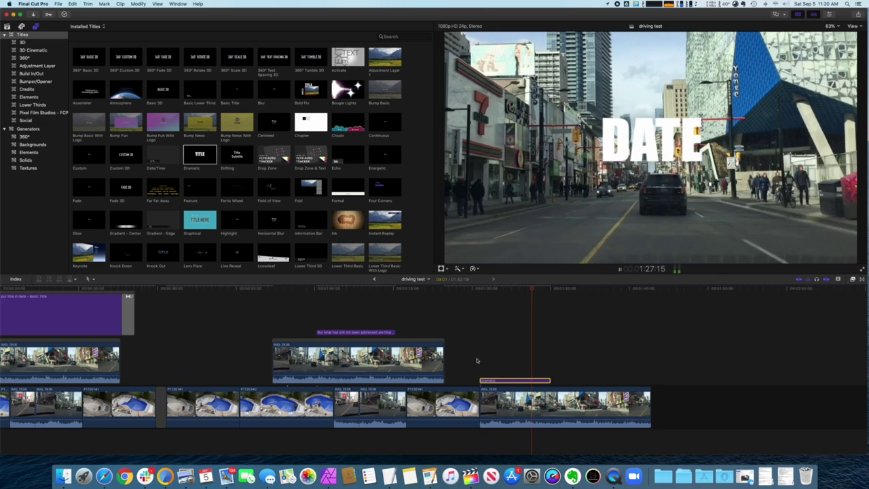
{"action": "key", "text": "Delete"}
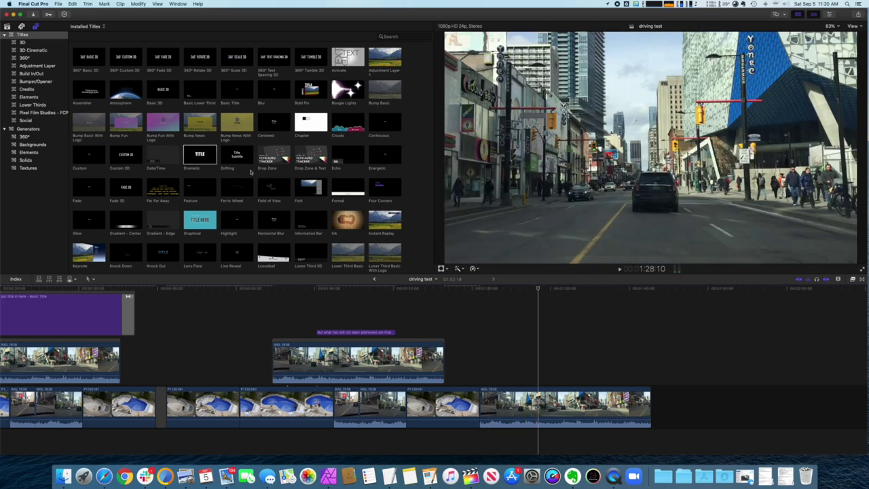
{"action": "left_click_drag", "start_coordinate": [236, 154], "coordinate": [478, 370]}
{"action": "key", "text": "space"}
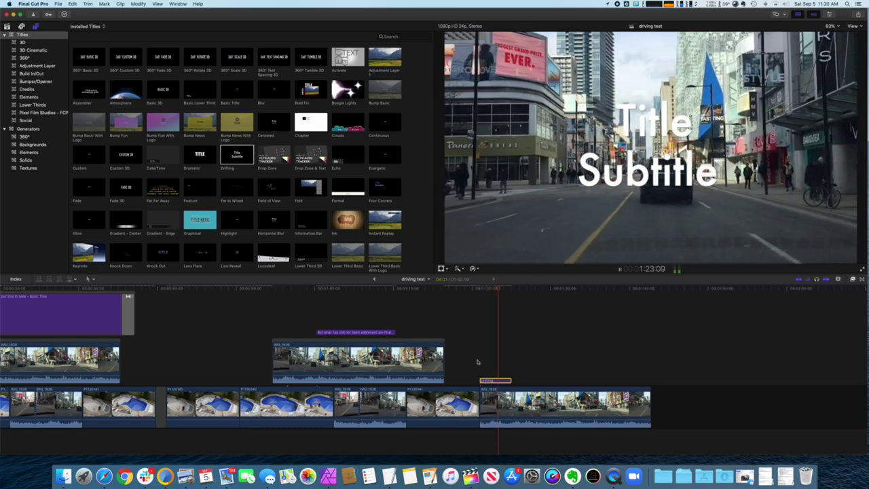
{"action": "key", "text": "Delete"}
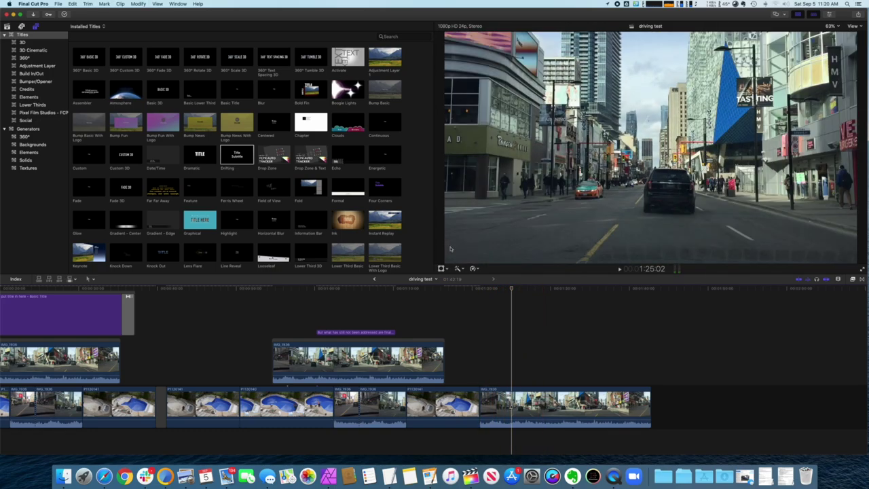
Try out the Energetic and Fade titles above the final driving clip, playing and removing each one
{"action": "left_click_drag", "start_coordinate": [390, 159], "coordinate": [481, 378]}
{"action": "key", "text": "space"}
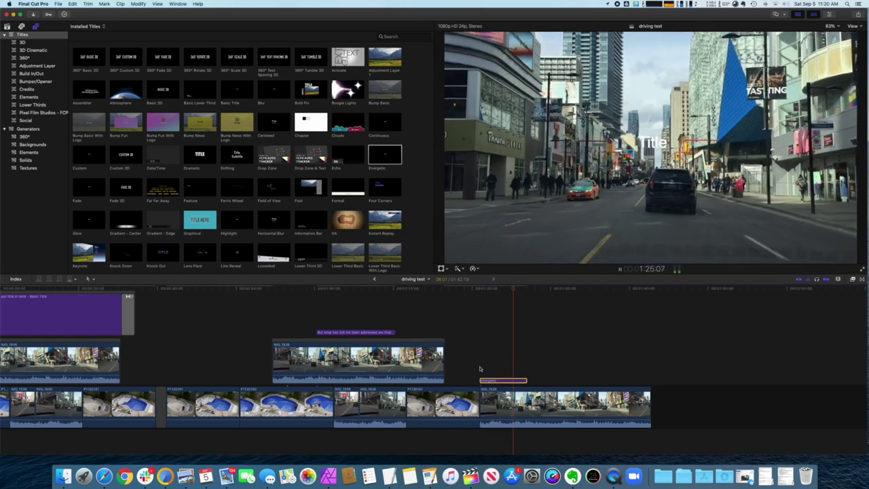
{"action": "key", "text": "Delete"}
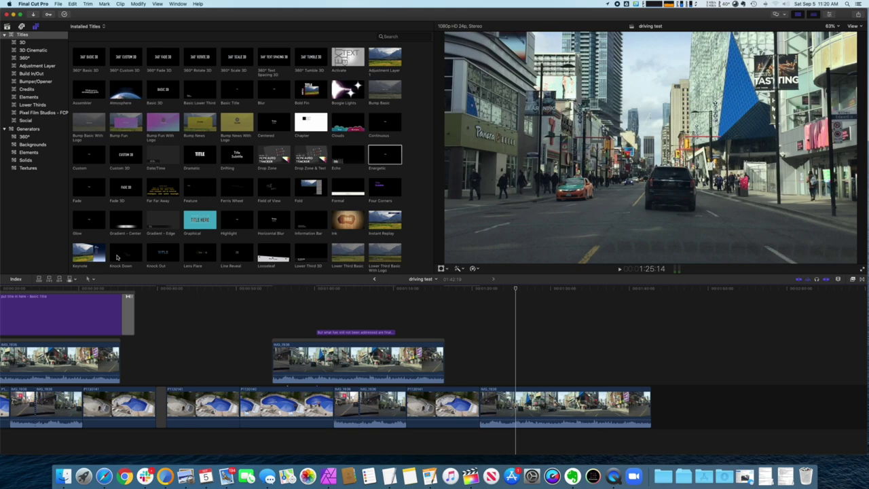
{"action": "left_click_drag", "start_coordinate": [90, 187], "coordinate": [475, 369]}
{"action": "key", "text": "space"}
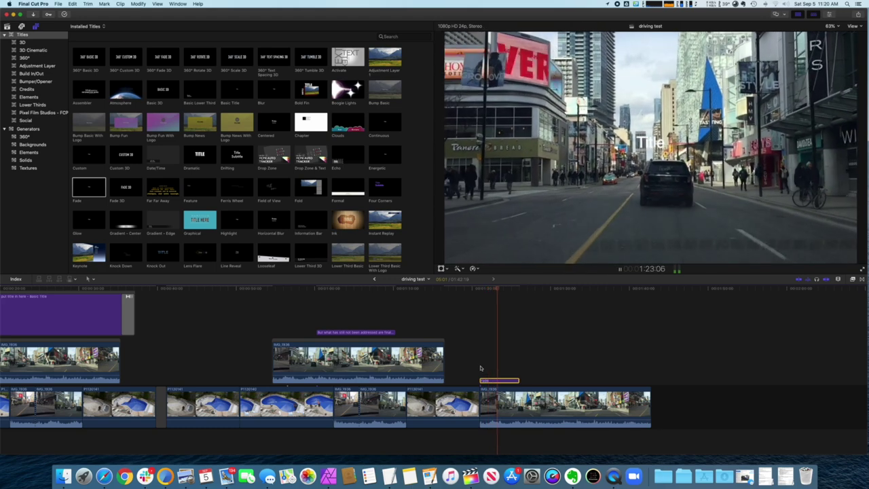
{"action": "key", "text": "Delete"}
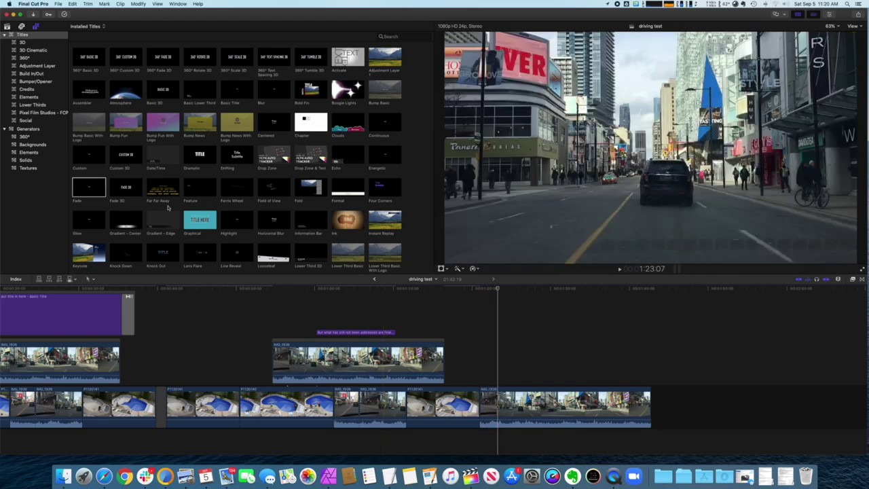
Try out the Far Far Away and Feature titles above the final driving clip, playing each one
{"action": "left_click_drag", "start_coordinate": [168, 192], "coordinate": [482, 379]}
{"action": "key", "text": "space"}
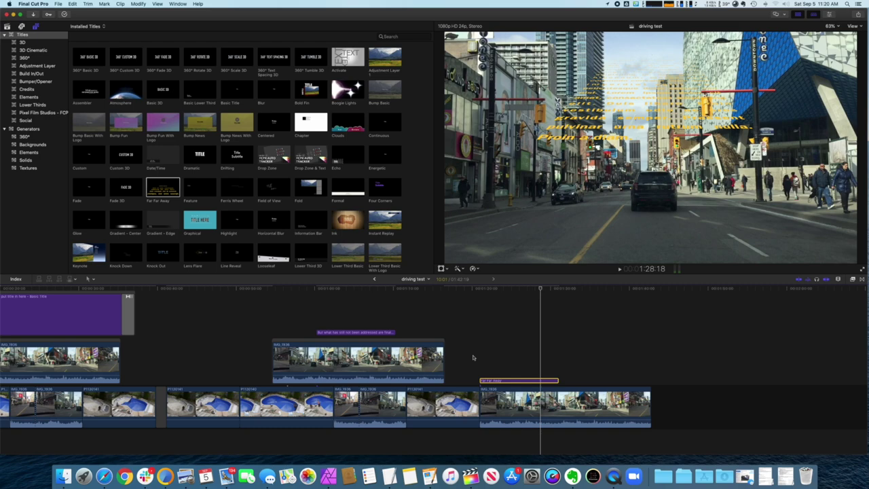
{"action": "key", "text": "Delete"}
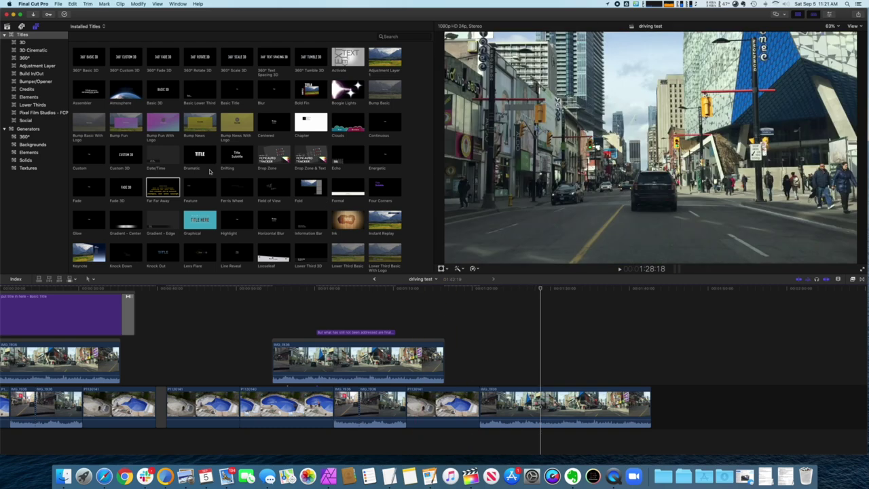
{"action": "left_click_drag", "start_coordinate": [194, 190], "coordinate": [480, 370]}
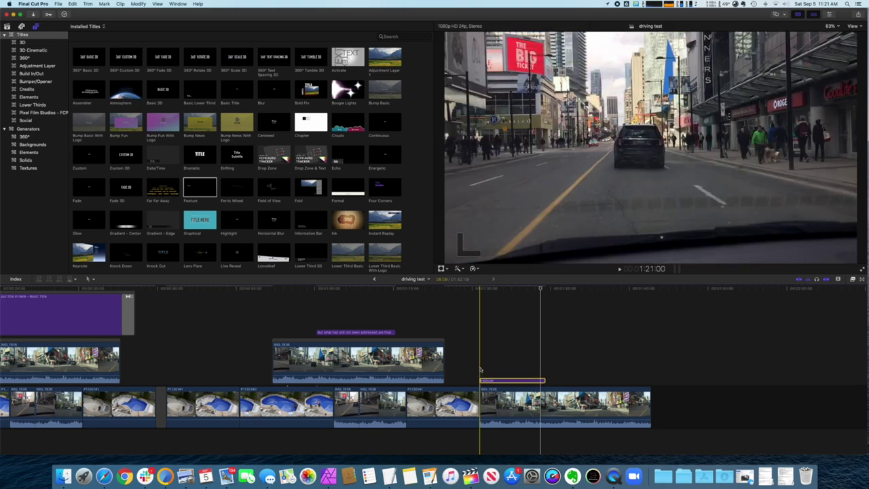
{"action": "key", "text": "space"}
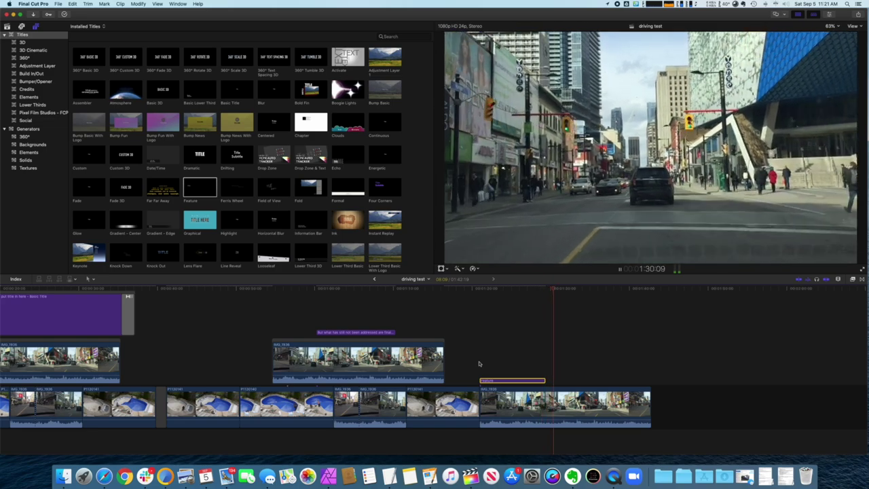
{"action": "key", "text": "Right"}
Try out the Ferris Wheel title above the final driving clip, play it, and remove it
{"action": "key", "text": "shift+r"}
{"action": "key", "text": "/"}
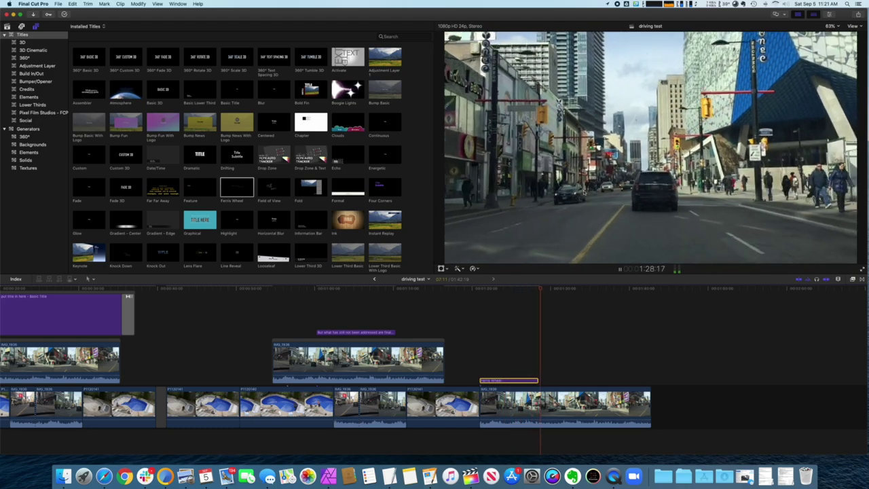
{"action": "key", "text": "space"}
{"action": "key", "text": "Delete"}
Preview the Field of View title above the final driving clip and at the timeline's end, removing only the end copy
{"action": "left_click_drag", "start_coordinate": [272, 182], "coordinate": [649, 354]}
{"action": "key", "text": "space"}
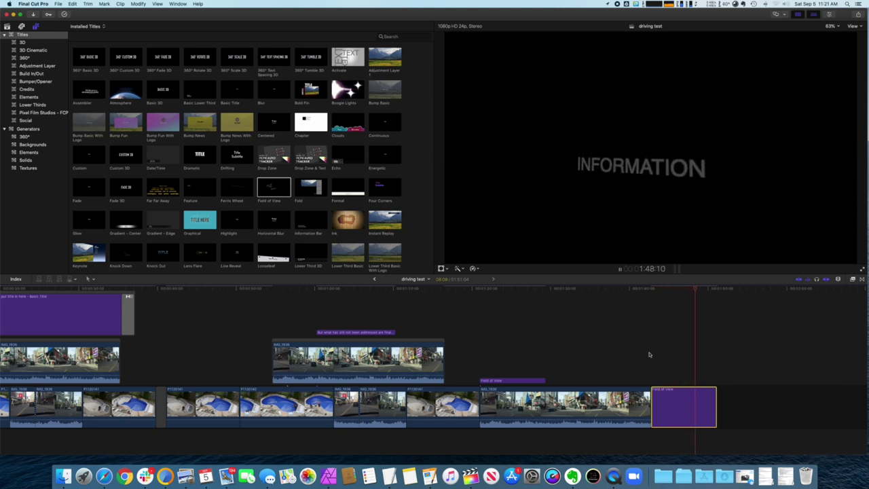
{"action": "key", "text": "space"}
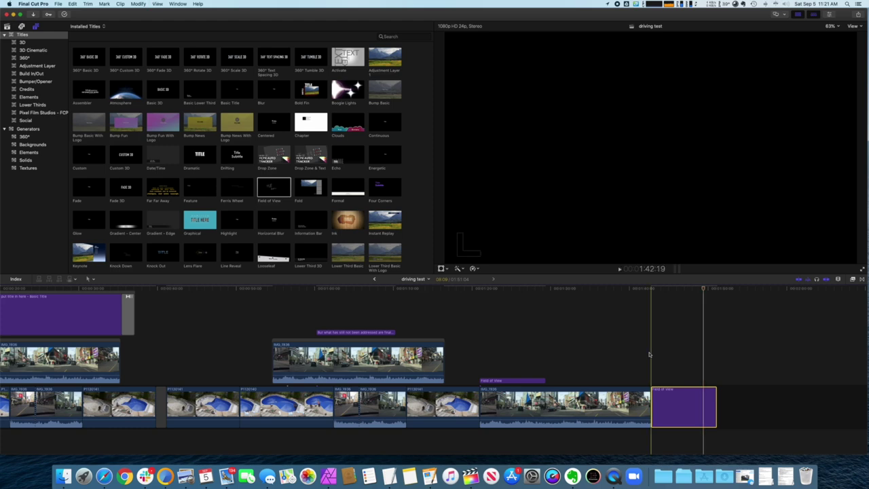
{"action": "key", "text": "Delete"}
Try out the Four Corners title at the timeline's end, play it, and remove it
{"action": "left_click_drag", "start_coordinate": [306, 191], "coordinate": [656, 397]}
{"action": "key", "text": "space"}
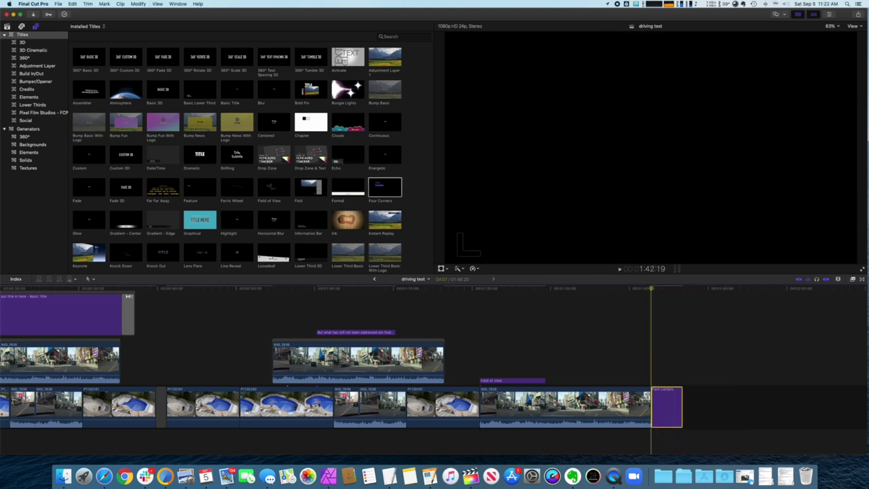
{"action": "key", "text": "space"}
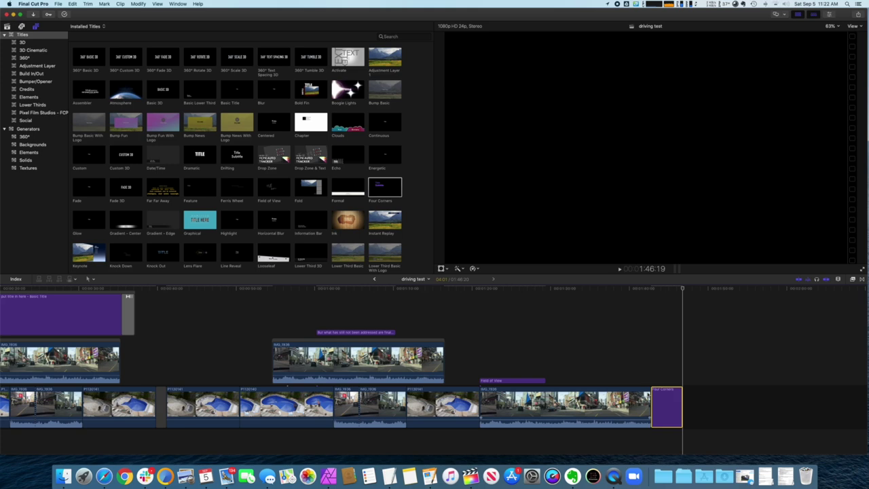
{"action": "key", "text": "BackSpace"}
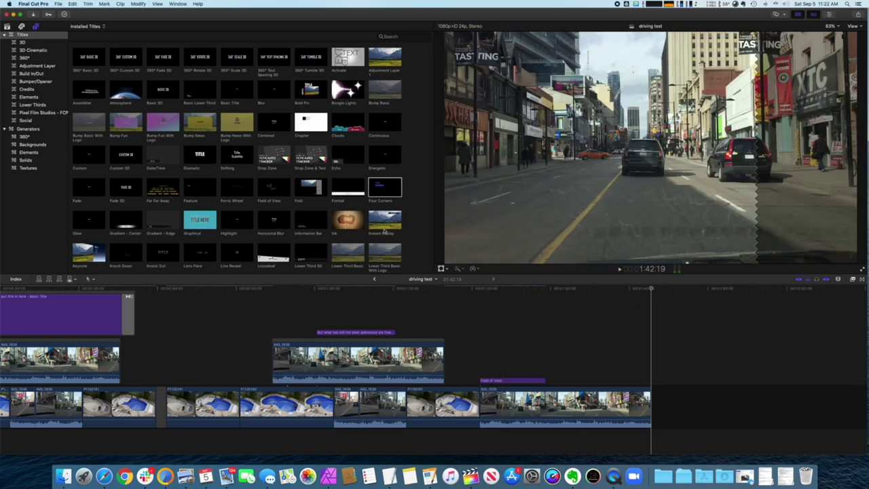
Preview the Glow title above the final driving clip and the Horizontal Blur title at the timeline's end, removing both
{"action": "scroll", "coordinate": [285, 194], "scroll_direction": "down", "scroll_amount": 2}
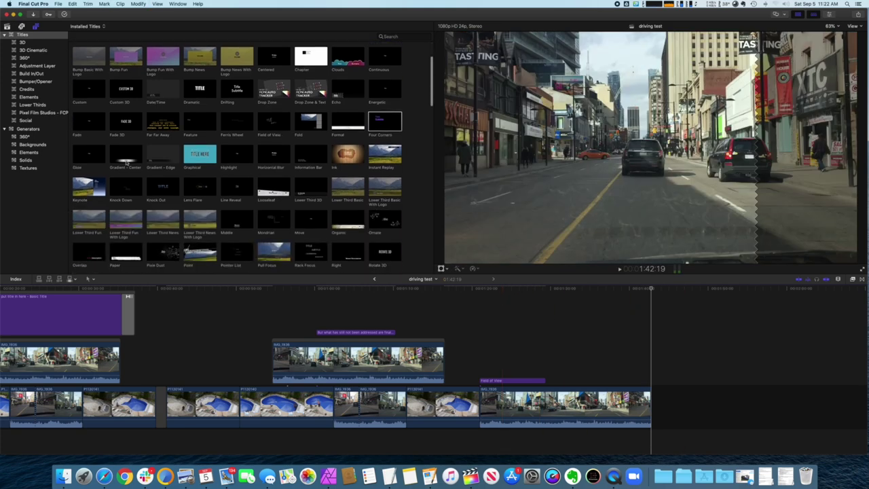
{"action": "left_click_drag", "start_coordinate": [93, 156], "coordinate": [484, 373]}
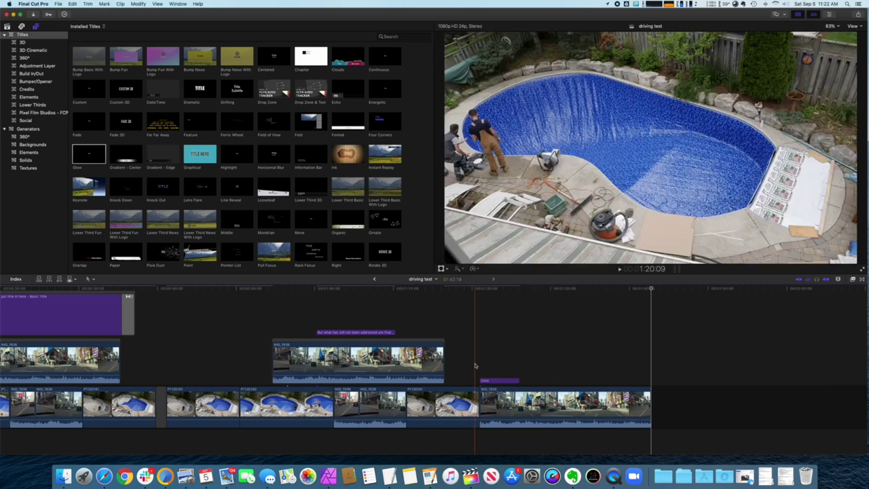
{"action": "key", "text": "space"}
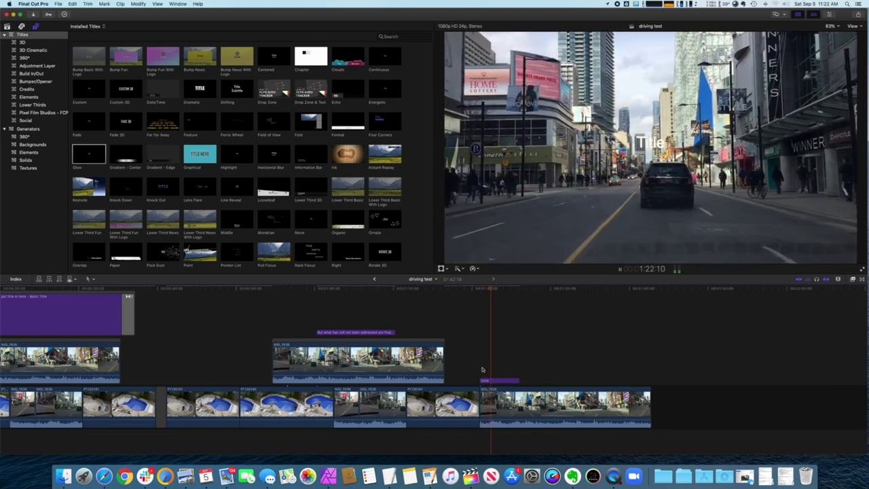
{"action": "left_click", "coordinate": [272, 155]}
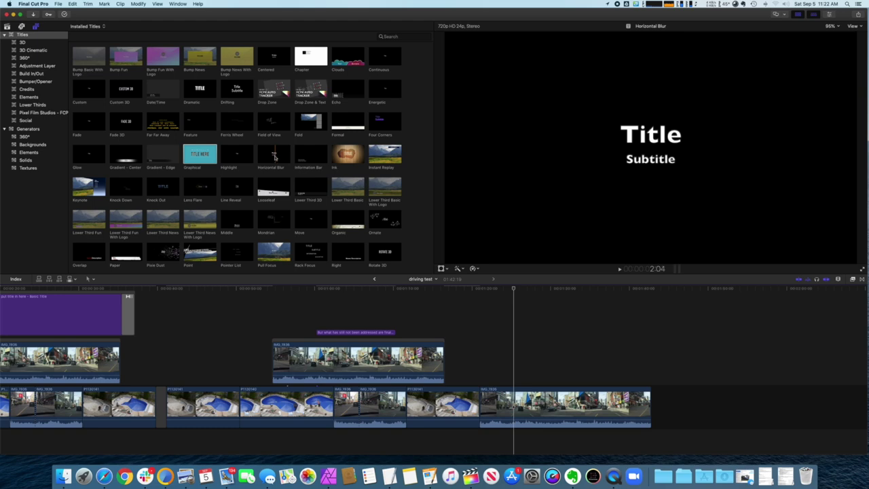
{"action": "left_click_drag", "start_coordinate": [271, 156], "coordinate": [651, 388]}
{"action": "key", "text": "space"}
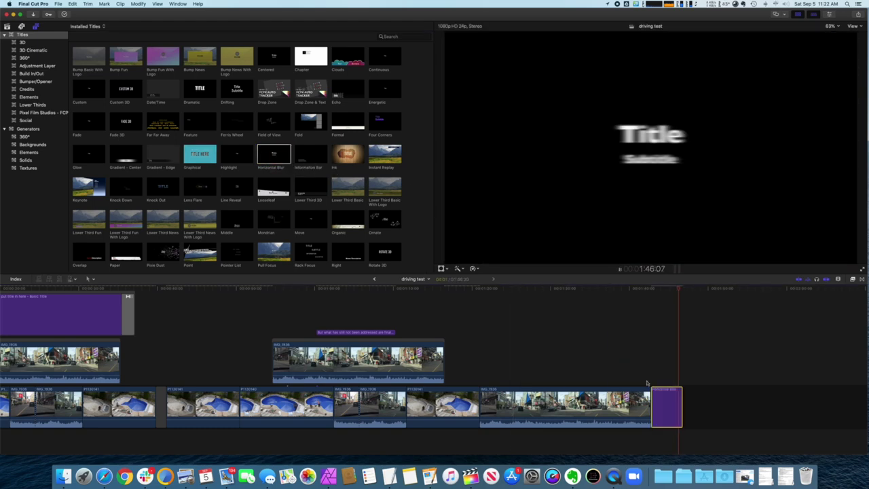
{"action": "key", "text": "Delete"}
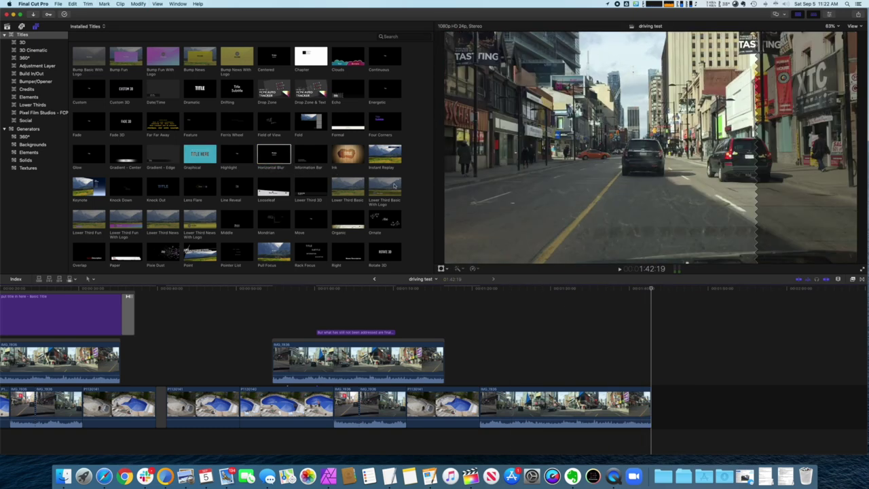
Try out the Ink title at the timeline's end, play it, and remove it
{"action": "mouse_move", "coordinate": [347, 154]}
{"action": "left_mouse_down"}
{"action": "mouse_move", "coordinate": [484, 229]}
{"action": "mouse_move", "coordinate": [672, 407]}
{"action": "left_mouse_up"}
{"action": "key", "text": "space"}
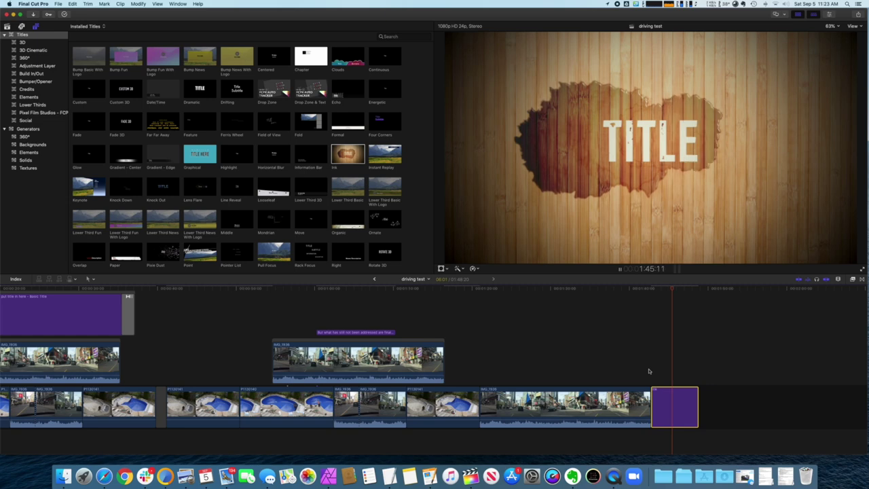
{"action": "key", "text": "space"}
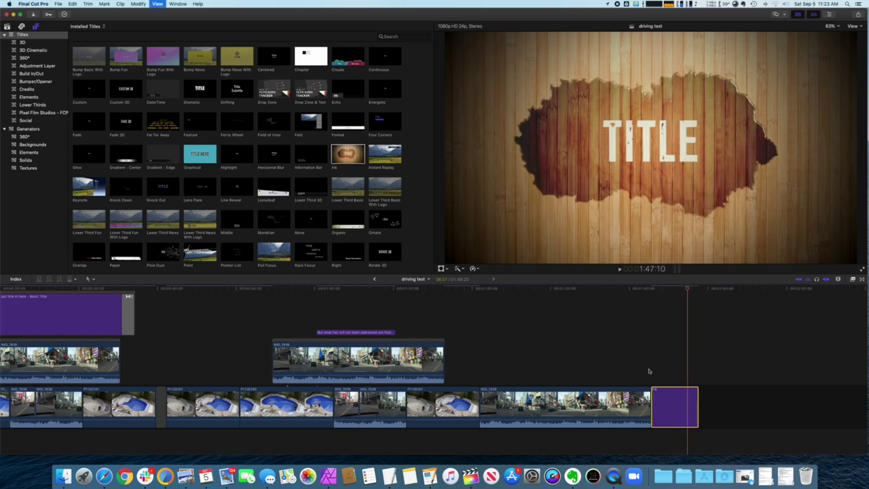
{"action": "key", "text": "Delete"}
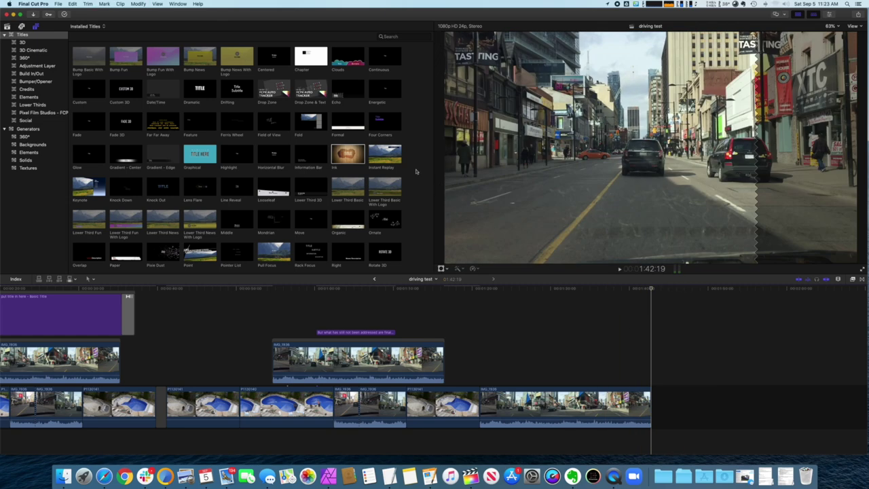
Try out the Instant Replay and Keynote titles above the final driving clip, playing and removing each one
{"action": "left_click_drag", "start_coordinate": [385, 154], "coordinate": [481, 370]}
{"action": "key", "text": "space"}
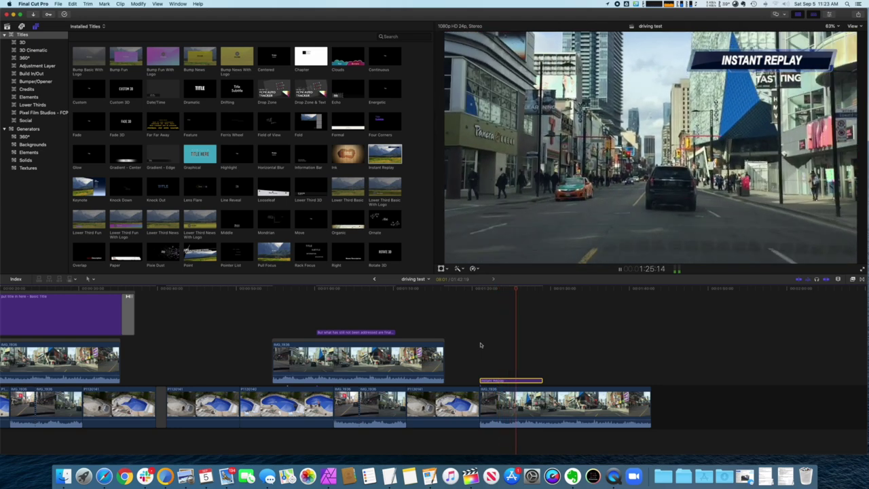
{"action": "key", "text": "space"}
{"action": "key", "text": "Delete"}
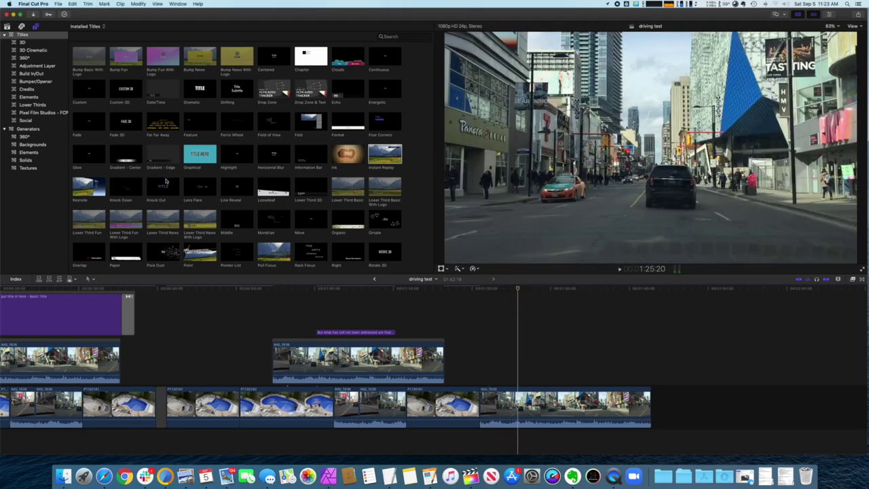
{"action": "left_click_drag", "start_coordinate": [106, 188], "coordinate": [481, 378]}
{"action": "key", "text": "space"}
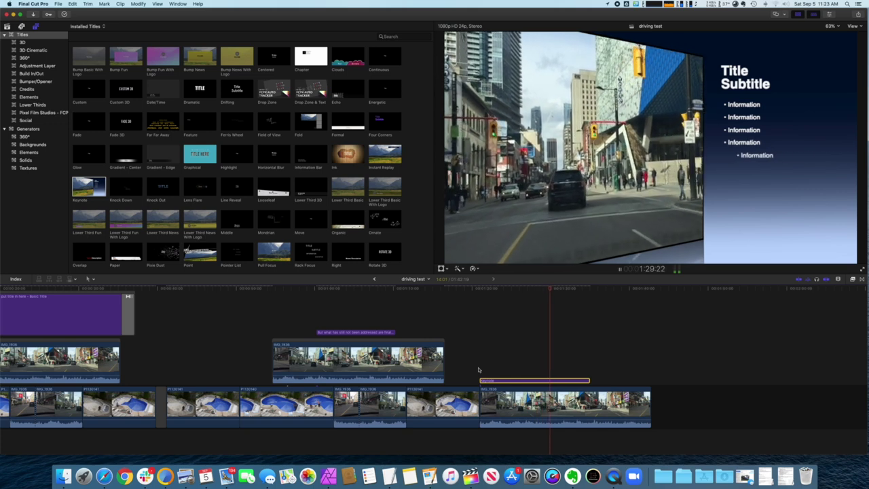
{"action": "key", "text": "space"}
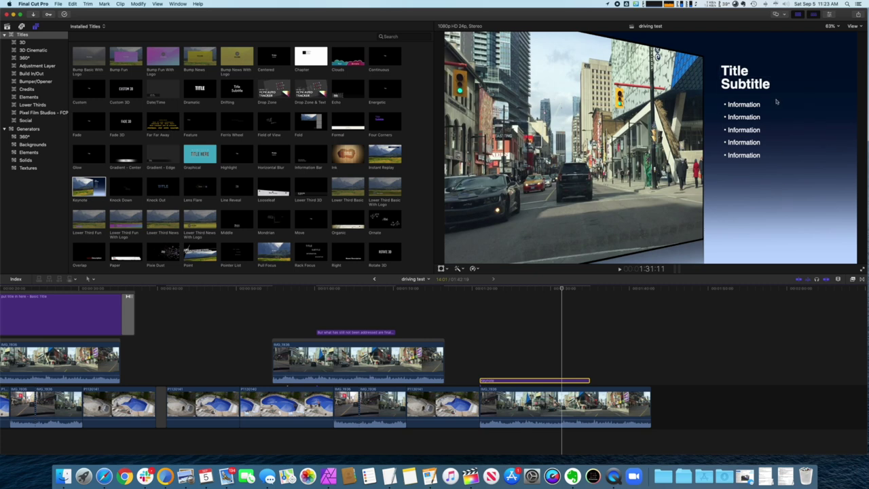
{"action": "key", "text": "Delete"}
Try out the Knock Down title at the timeline's end, play it from its start, and remove it
{"action": "left_click_drag", "start_coordinate": [133, 186], "coordinate": [656, 383]}
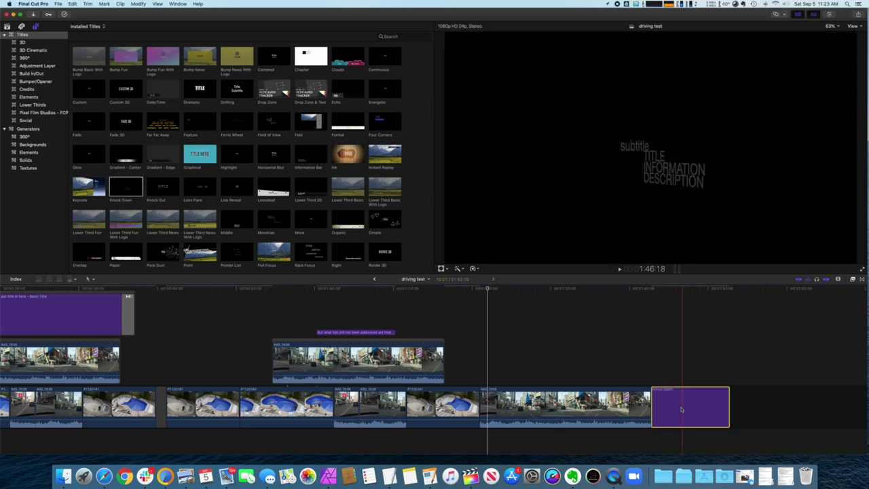
{"action": "left_click", "coordinate": [652, 377]}
{"action": "key", "text": "space"}
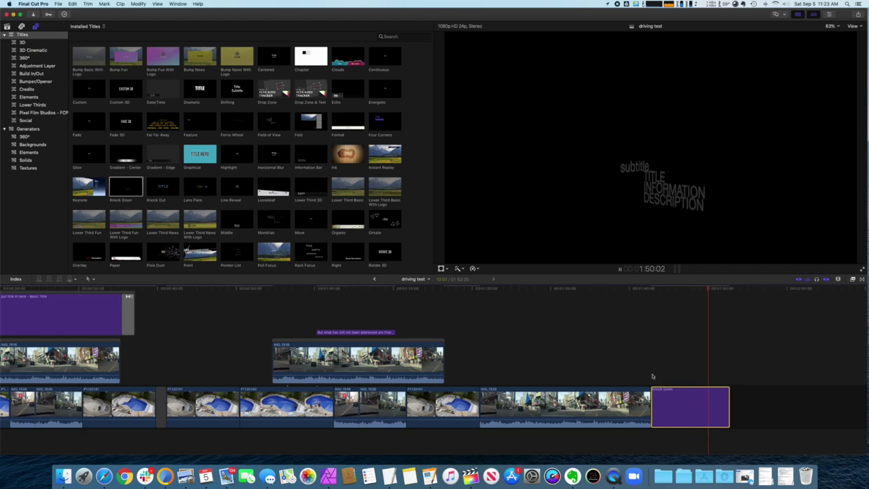
{"action": "key", "text": "Delete"}
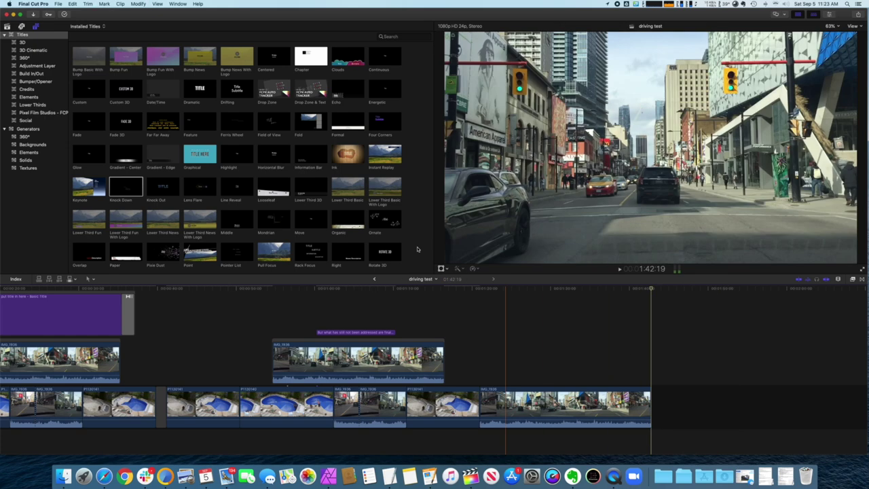
Try out the Knock Out and Lens Flare titles above the final driving clip, playing and removing each one
{"action": "left_click_drag", "start_coordinate": [166, 187], "coordinate": [483, 380]}
{"action": "key", "text": "space"}
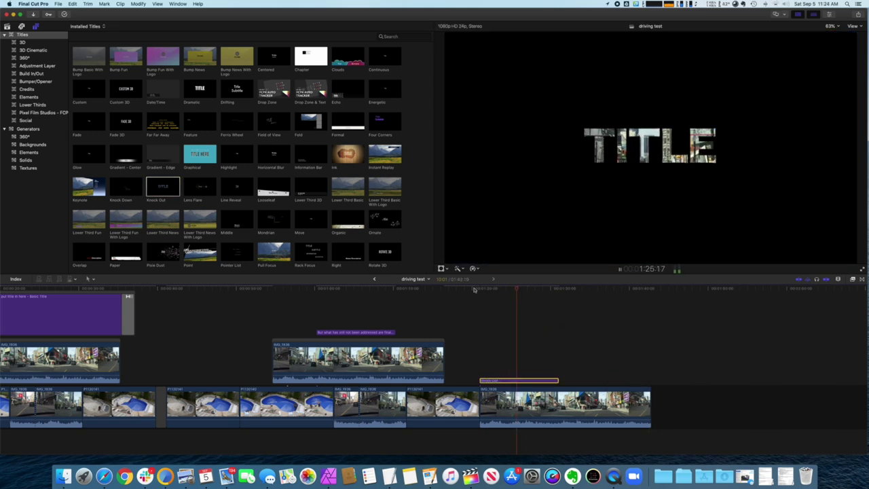
{"action": "key", "text": "space"}
{"action": "key", "text": "Delete"}
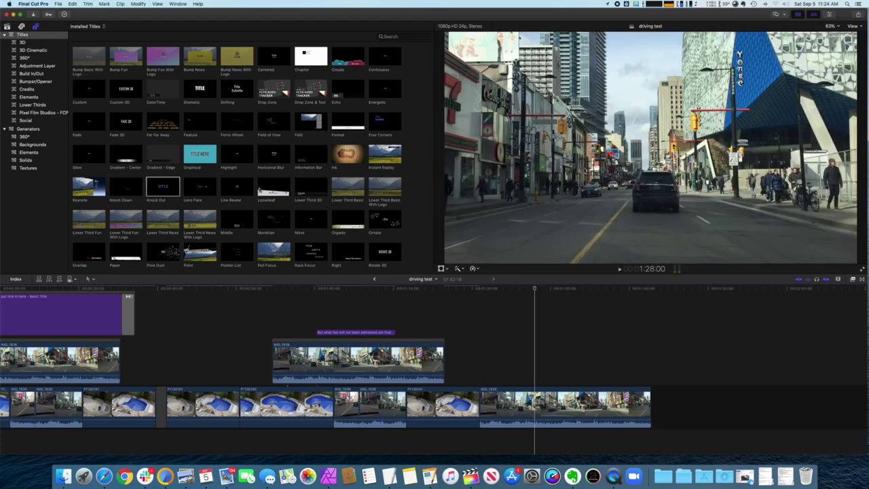
{"action": "left_click_drag", "start_coordinate": [199, 188], "coordinate": [478, 374]}
{"action": "key", "text": "space"}
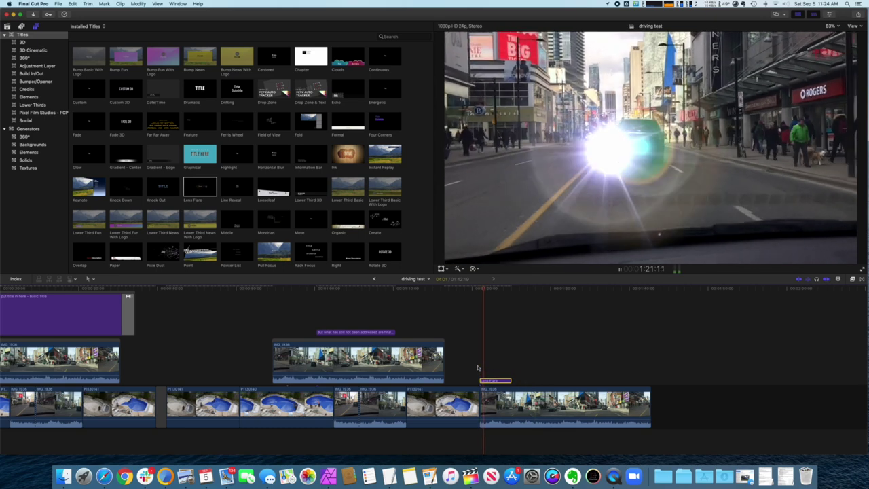
{"action": "key", "text": "space"}
{"action": "key", "text": "Delete"}
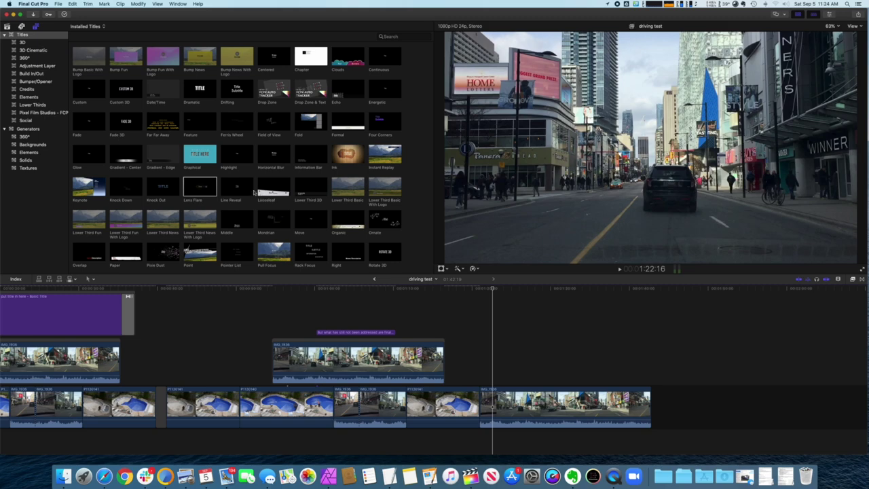
Try out the Looseleaf title above the final driving clip, play it, and remove it
{"action": "left_click_drag", "start_coordinate": [294, 200], "coordinate": [483, 374]}
{"action": "key", "text": "space"}
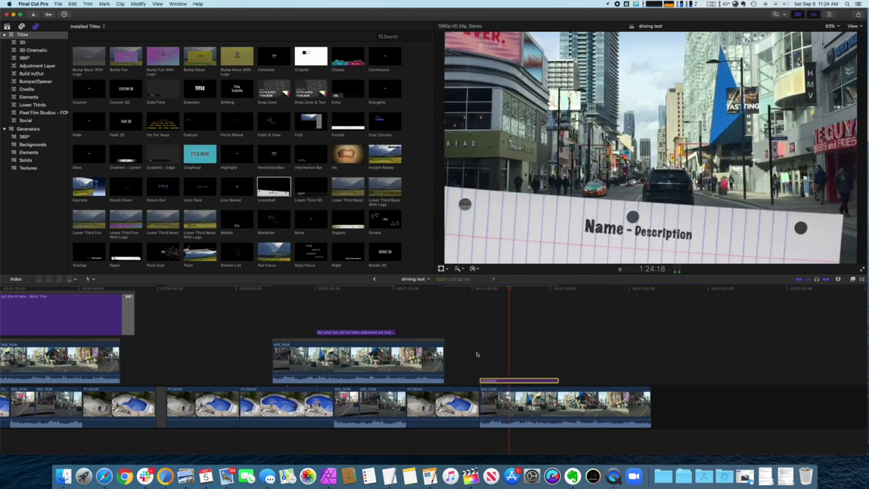
{"action": "key", "text": "space"}
{"action": "key", "text": "Delete"}
{"action": "key", "text": "j"}
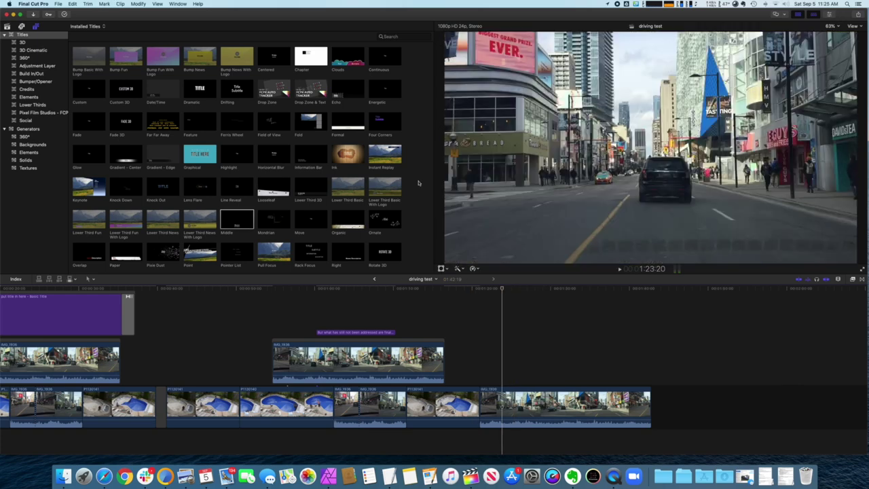
Try out the Mondrian and Ornate titles at the timeline's end, playing and removing each one
{"action": "left_click_drag", "start_coordinate": [273, 218], "coordinate": [652, 401]}
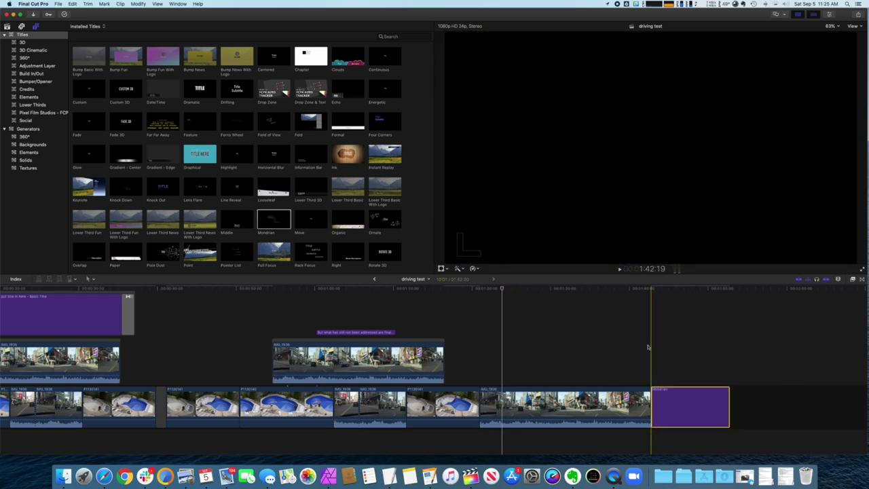
{"action": "key", "text": "space"}
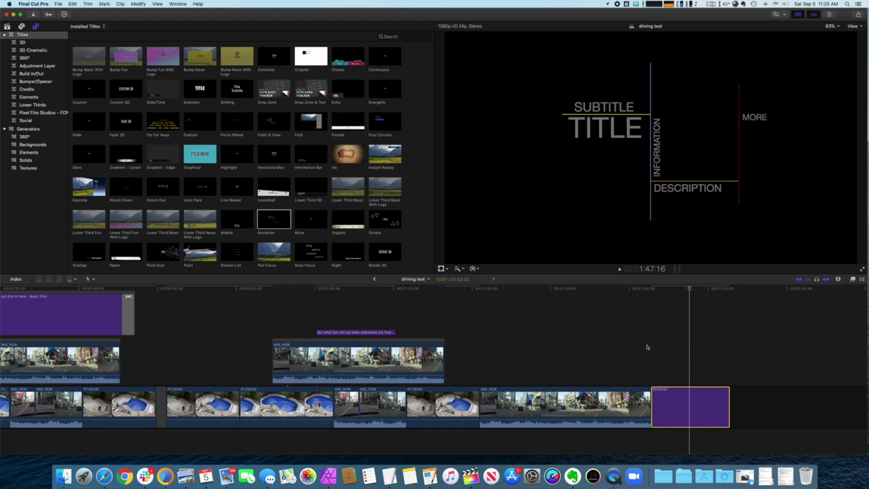
{"action": "key", "text": "Delete"}
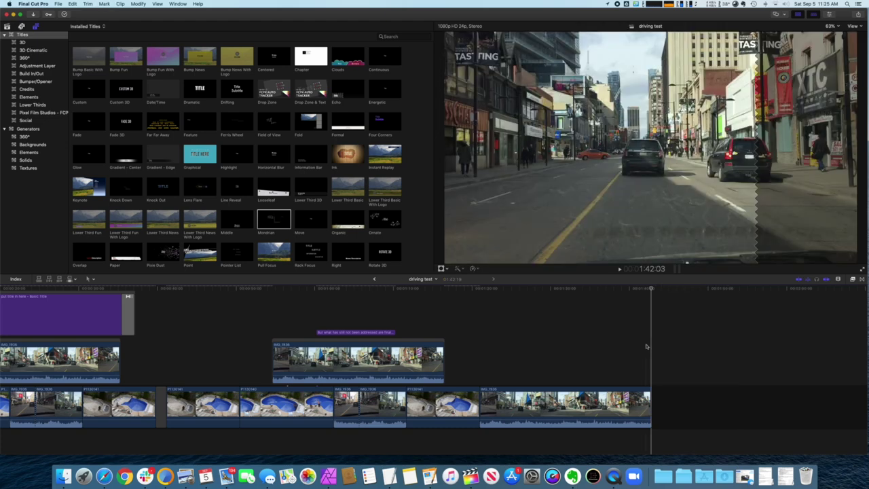
{"action": "scroll", "coordinate": [364, 223], "scroll_direction": "down", "scroll_amount": 2}
{"action": "left_click_drag", "start_coordinate": [383, 148], "coordinate": [734, 405]}
{"action": "left_click_drag", "start_coordinate": [658, 415], "coordinate": [655, 410]}
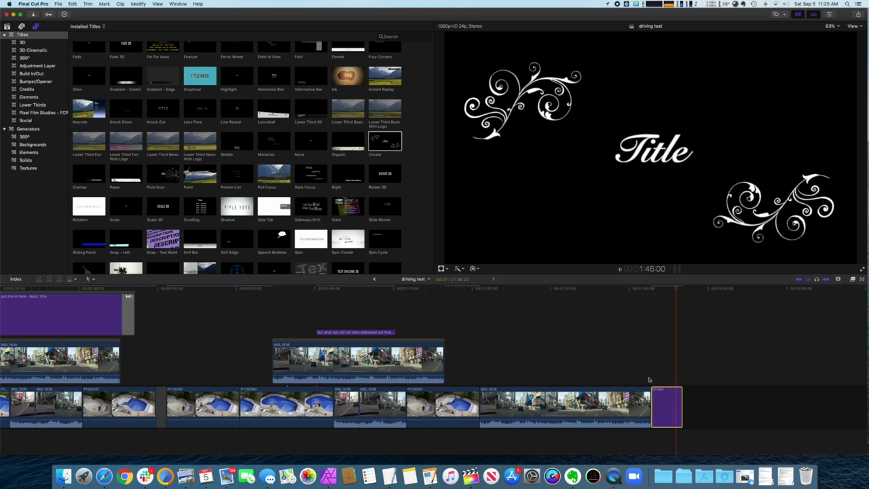
{"action": "key", "text": "Delete"}
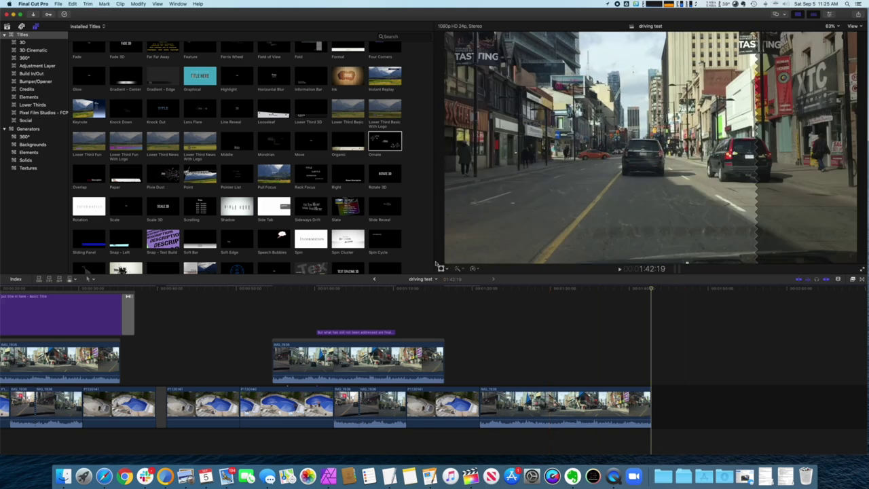
Try out the Overlap and Pixie Dust titles at the timeline's end, playing and removing each one
{"action": "scroll", "coordinate": [227, 224], "scroll_direction": "down", "scroll_amount": 1}
{"action": "left_click_drag", "start_coordinate": [88, 163], "coordinate": [649, 383]}
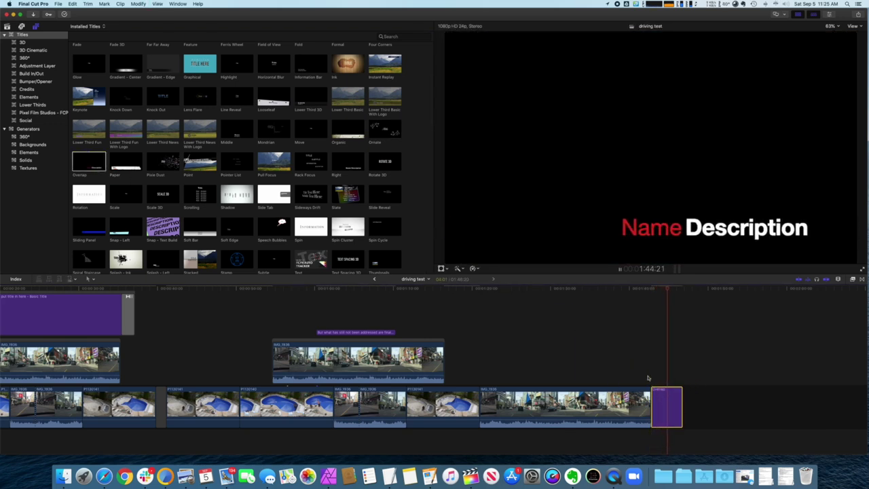
{"action": "key", "text": "BackSpace"}
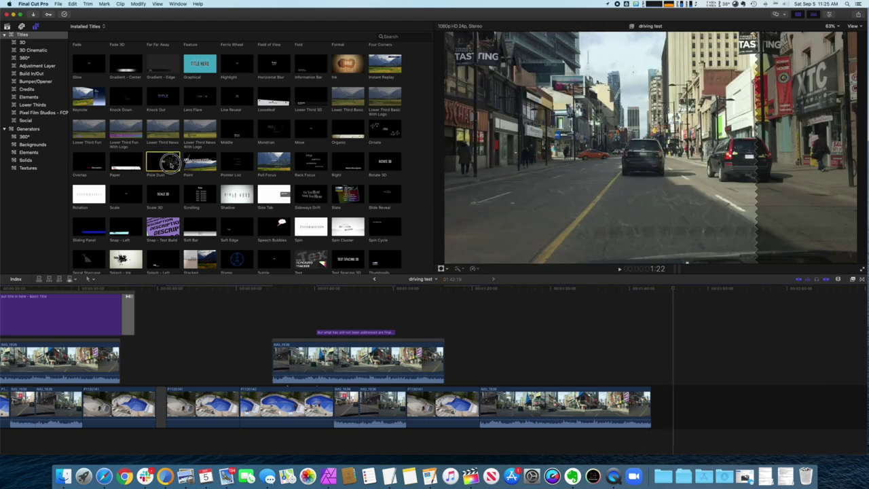
{"action": "left_click_drag", "start_coordinate": [170, 163], "coordinate": [658, 411]}
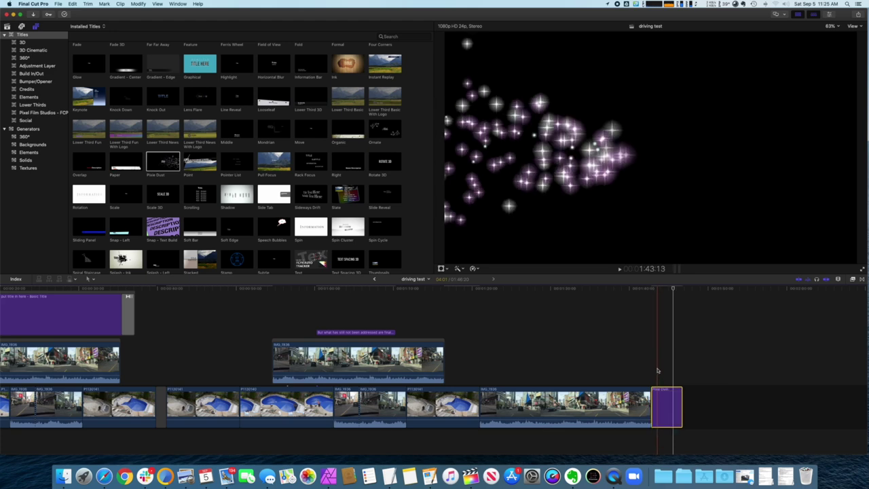
{"action": "key", "text": "space"}
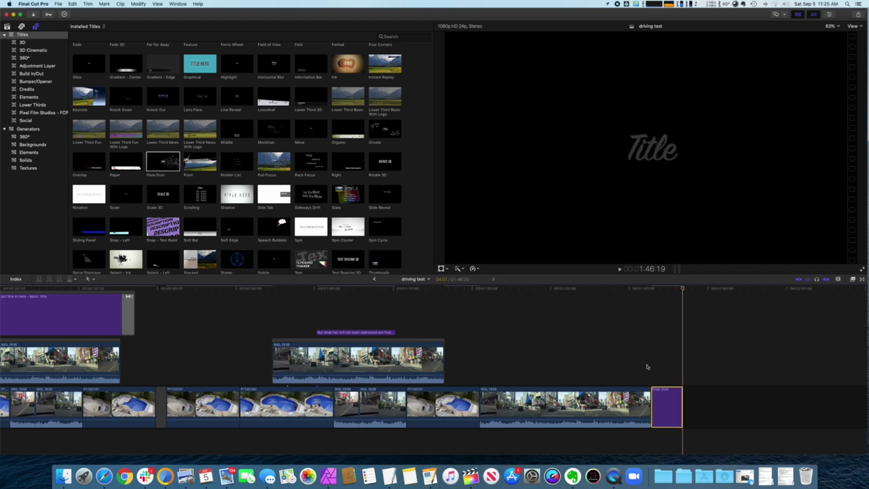
{"action": "key", "text": "Delete"}
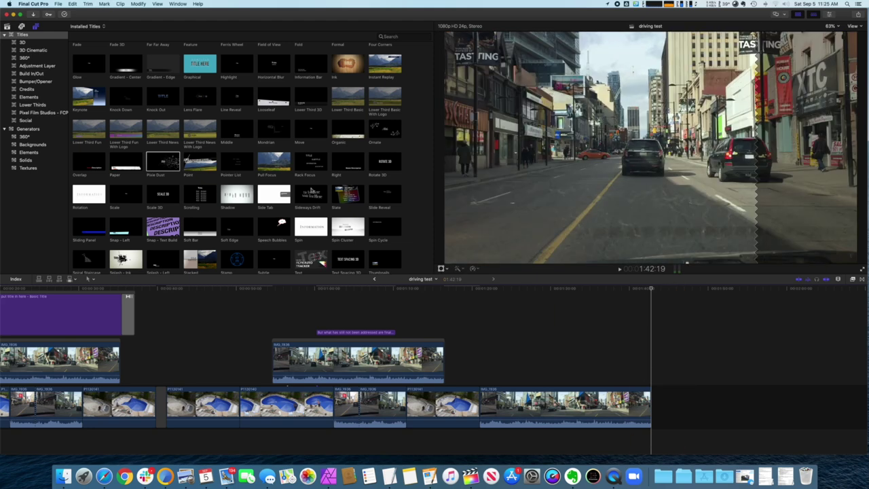
Try out the Point and Rack Focus titles at the timeline's end, playing and removing each one
{"action": "scroll", "coordinate": [268, 185], "scroll_direction": "down", "scroll_amount": 3}
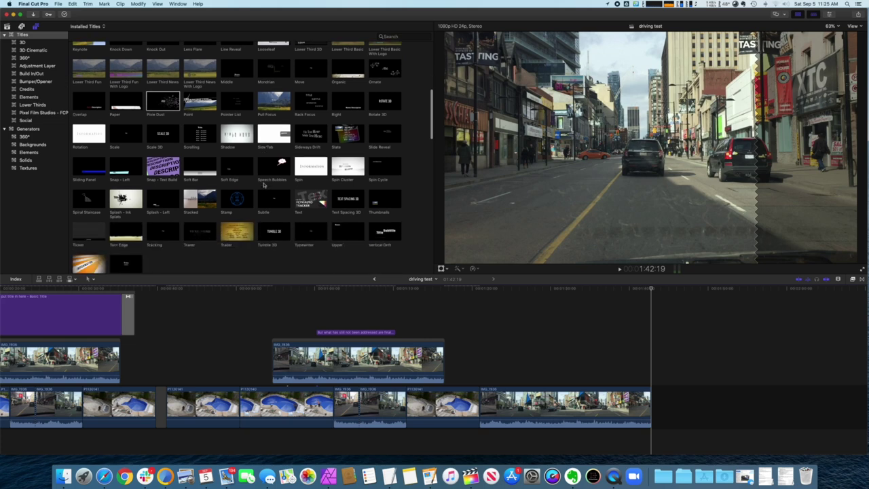
{"action": "left_click_drag", "start_coordinate": [231, 115], "coordinate": [648, 388]}
{"action": "key", "text": "space"}
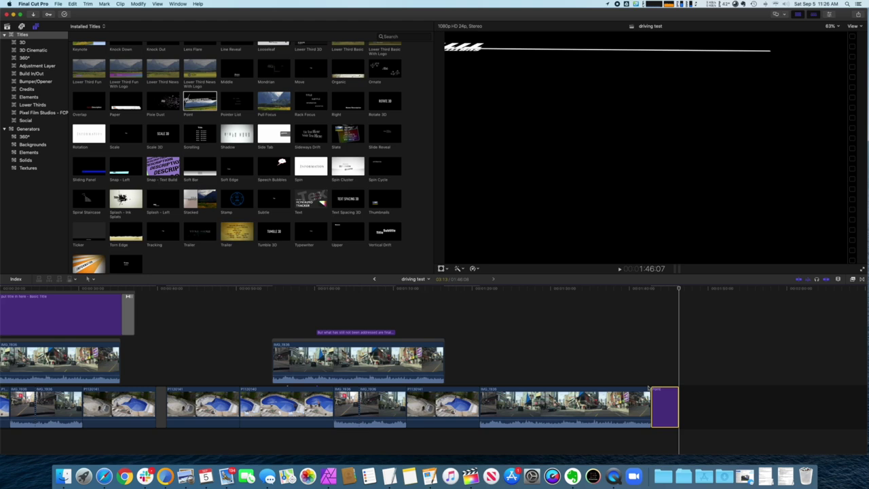
{"action": "key", "text": "Delete"}
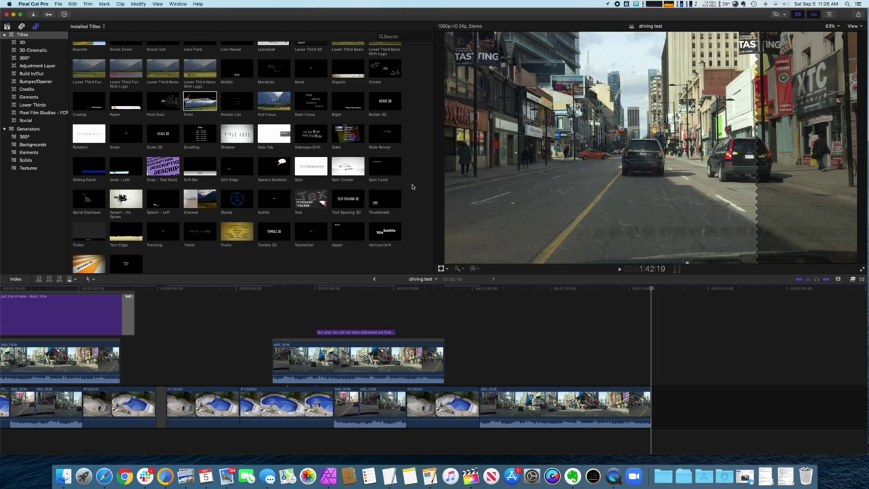
{"action": "scroll", "coordinate": [411, 187], "scroll_direction": "down", "scroll_amount": 1}
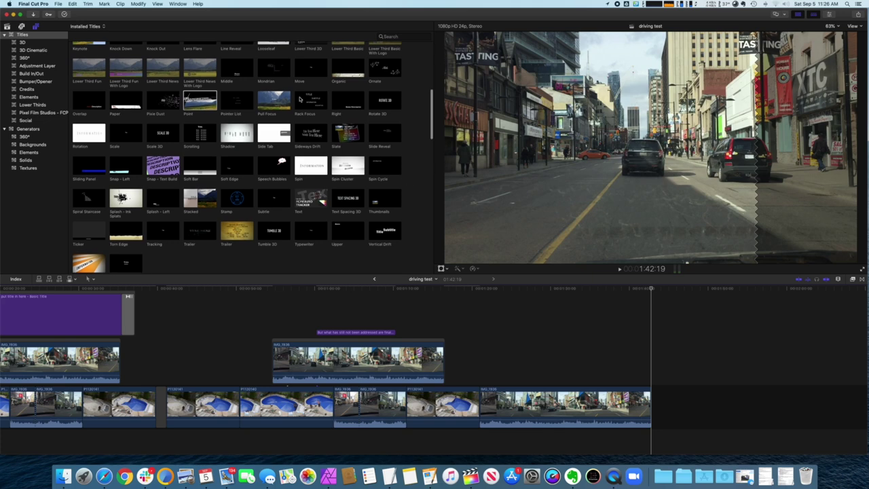
{"action": "left_click_drag", "start_coordinate": [335, 114], "coordinate": [648, 386]}
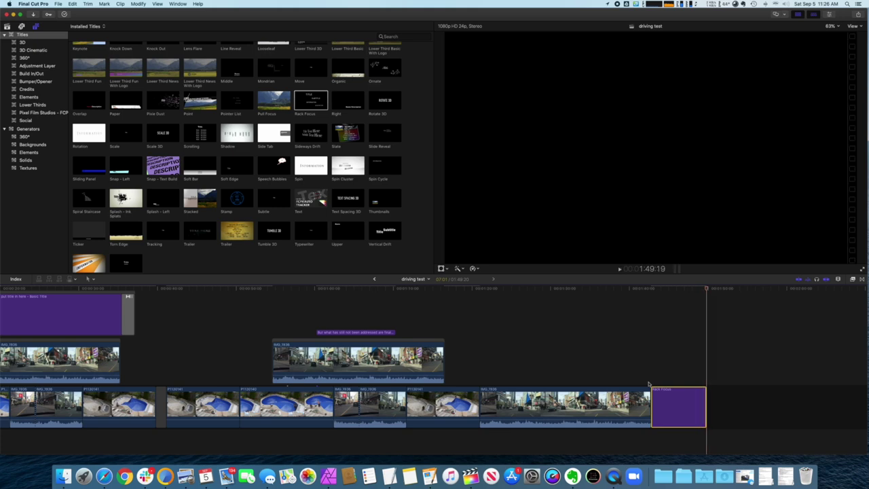
{"action": "key", "text": "Delete"}
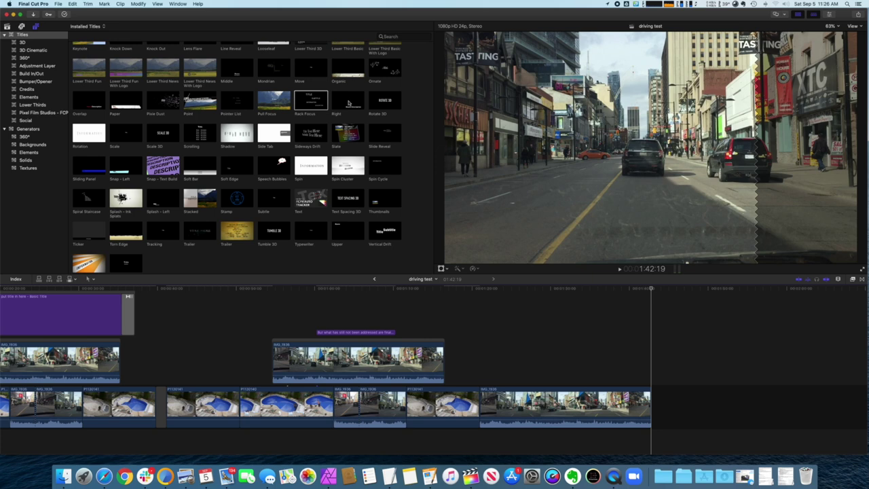
Try out the Splash - Ink Splats title after the final driving clip, play it, and remove it
{"action": "scroll", "coordinate": [353, 146], "scroll_direction": "down", "scroll_amount": 3}
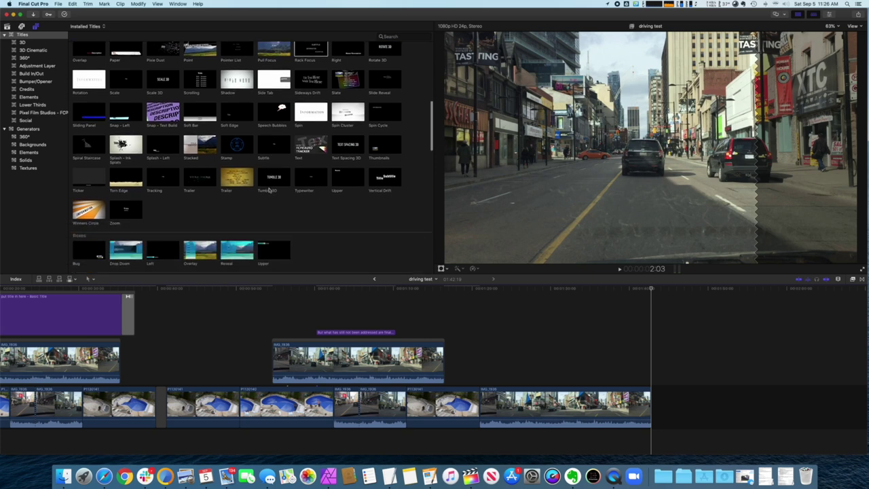
{"action": "mouse_move", "coordinate": [124, 145]}
{"action": "left_mouse_down"}
{"action": "mouse_move", "coordinate": [643, 333]}
{"action": "mouse_move", "coordinate": [655, 406]}
{"action": "left_mouse_up"}
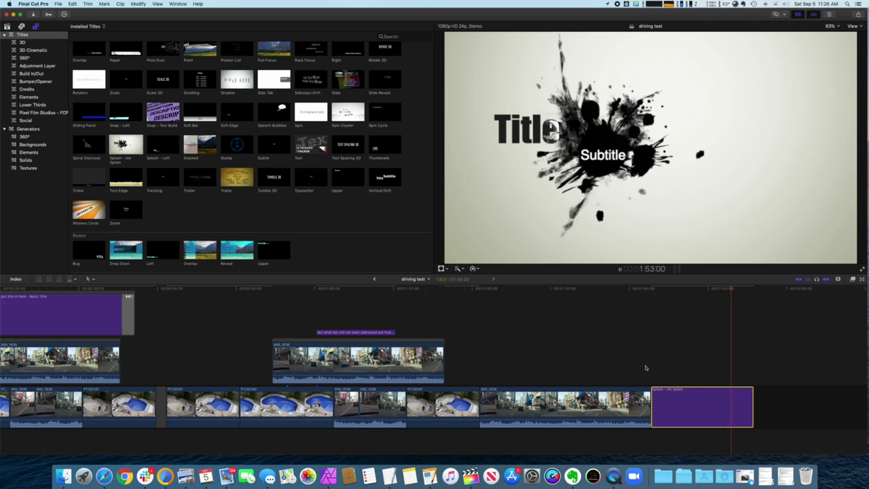
{"action": "key", "text": "space"}
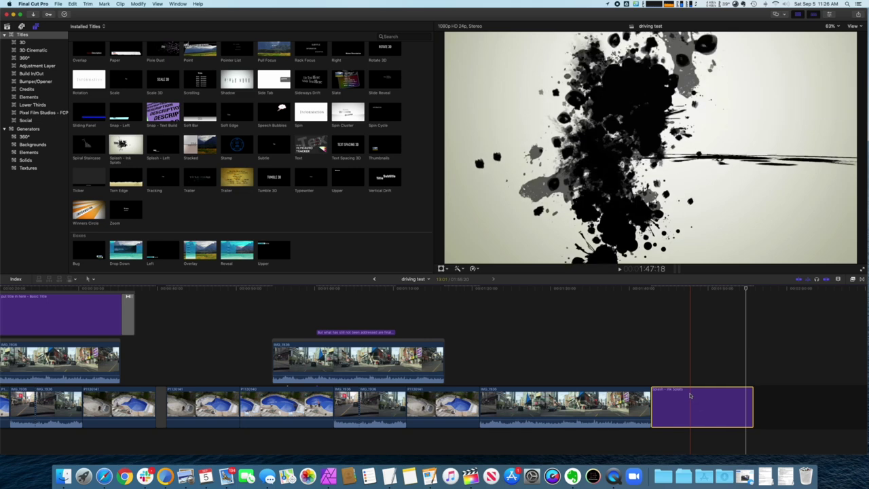
{"action": "key", "text": "Delete"}
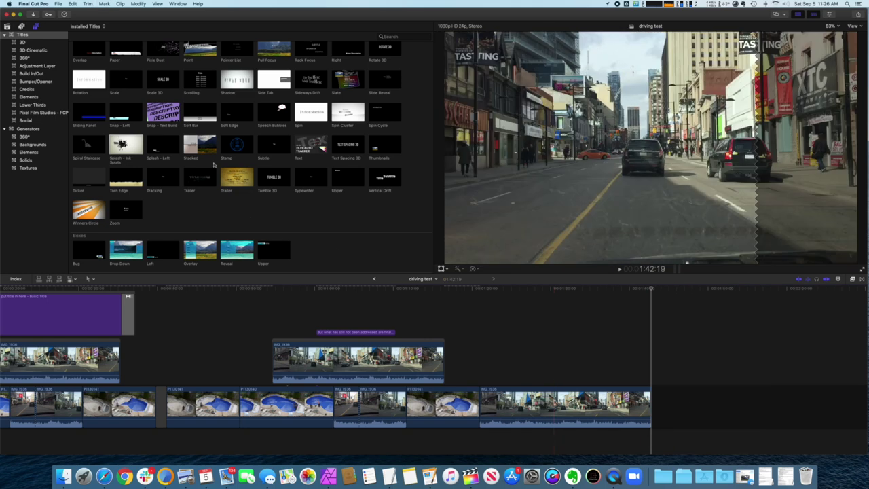
Try out the Stacked title and replace it with Winners Circle at the timeline's end, playing each and clearing the spot
{"action": "left_click_drag", "start_coordinate": [207, 144], "coordinate": [653, 401]}
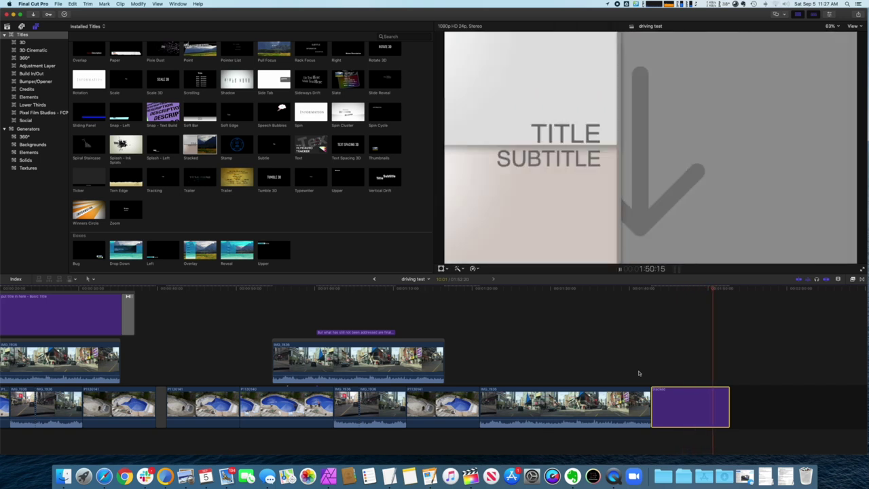
{"action": "left_click_drag", "start_coordinate": [89, 209], "coordinate": [669, 410]}
{"action": "key", "text": "space"}
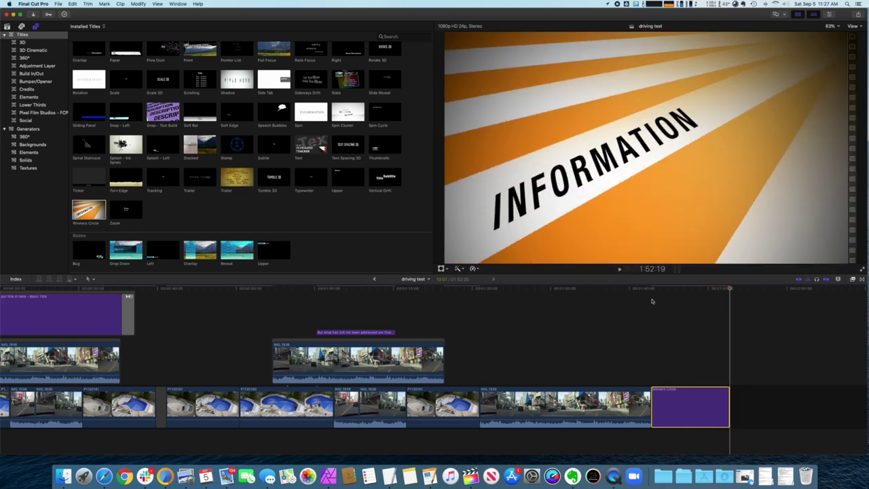
{"action": "key", "text": "Delete"}
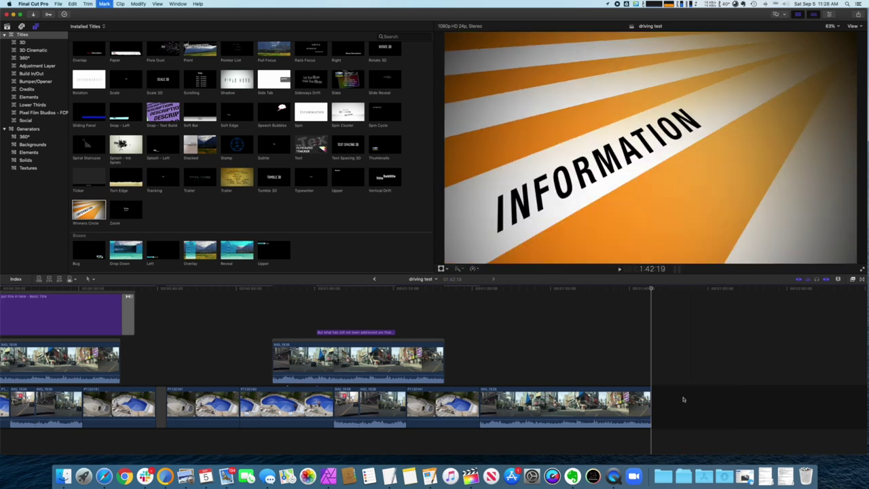
Preview the themed titles in the browser, including Boxes Overlay, Cinema Endpage and Photo Album Push In
{"action": "scroll", "coordinate": [191, 178], "scroll_direction": "down", "scroll_amount": 3}
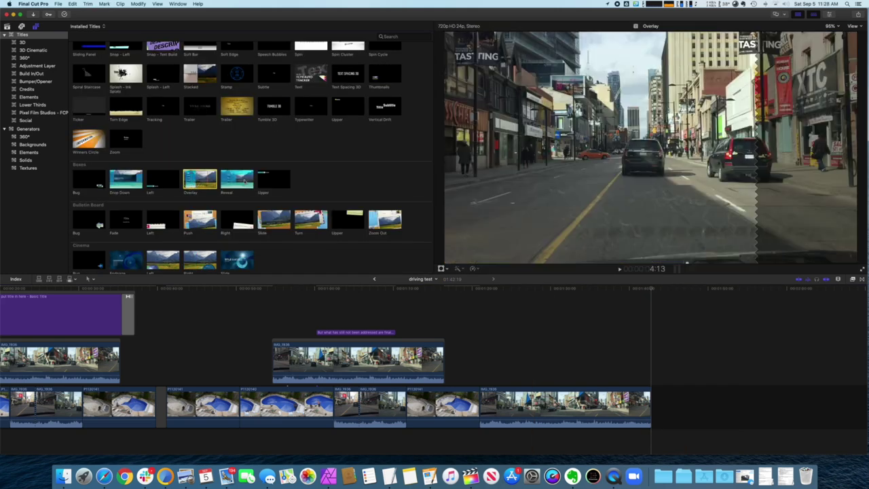
{"action": "scroll", "coordinate": [223, 197], "scroll_direction": "down", "scroll_amount": 3}
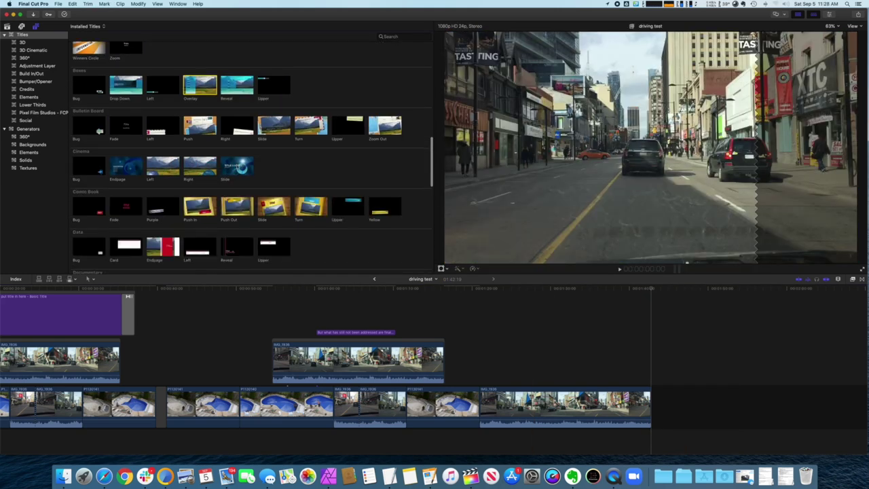
{"action": "key", "text": "space"}
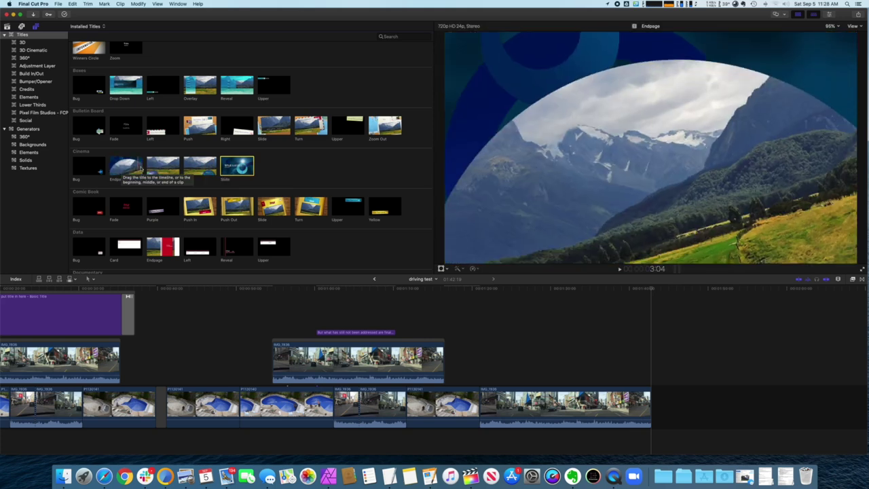
{"action": "scroll", "coordinate": [125, 163], "scroll_direction": "down", "scroll_amount": 3}
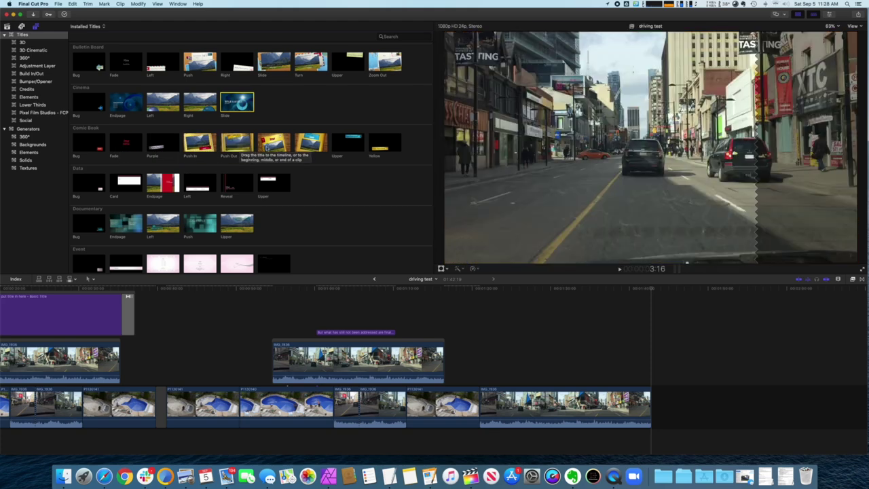
{"action": "scroll", "coordinate": [272, 147], "scroll_direction": "down", "scroll_amount": 10}
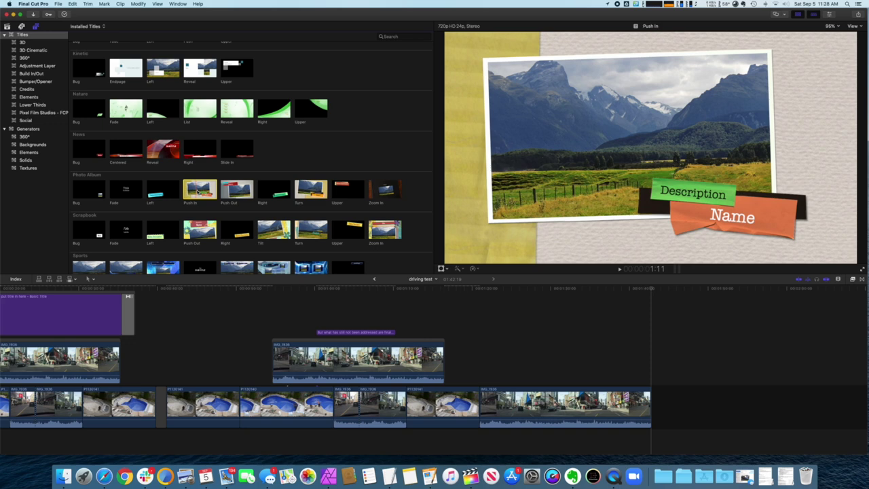
Try out the Sports Push title at the timeline's end, play it, and remove it
{"action": "scroll", "coordinate": [203, 192], "scroll_direction": "down", "scroll_amount": 3}
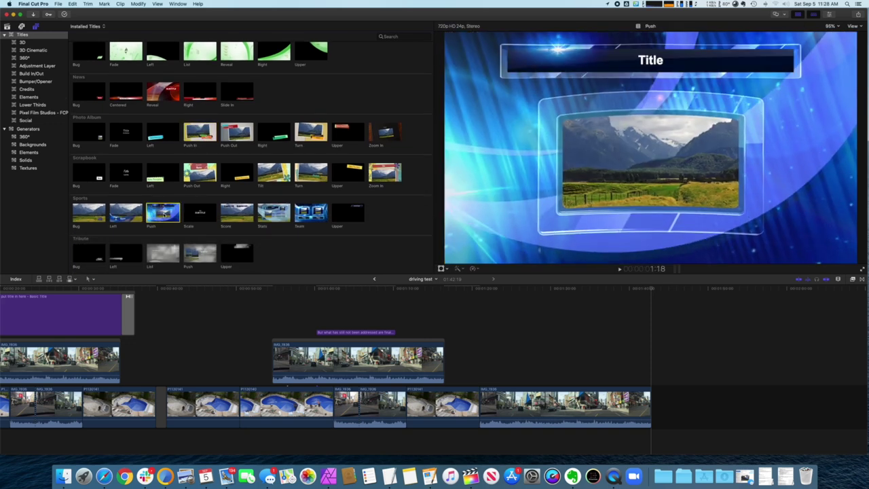
{"action": "left_click_drag", "start_coordinate": [155, 213], "coordinate": [651, 406]}
{"action": "key", "text": "space"}
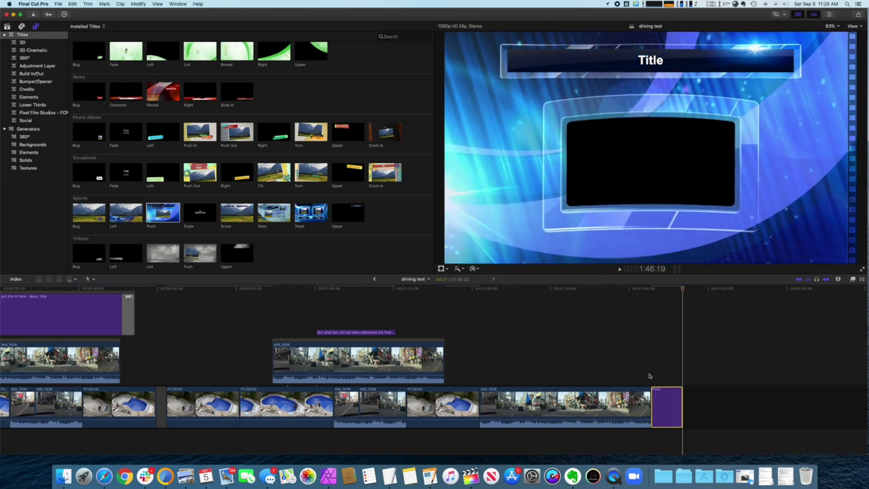
{"action": "key", "text": "Delete"}
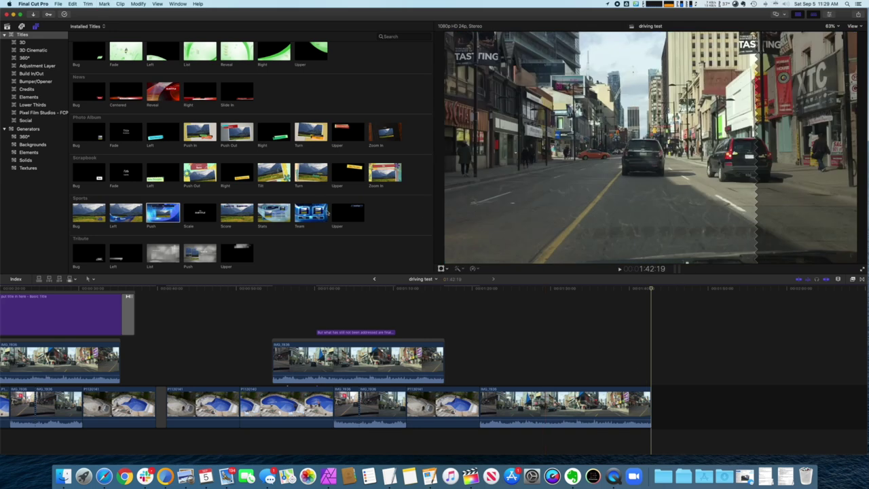
Play the Sports Team title at the timeline's end, and put the Tribute Push title in its place
{"action": "left_click_drag", "start_coordinate": [327, 212], "coordinate": [651, 388]}
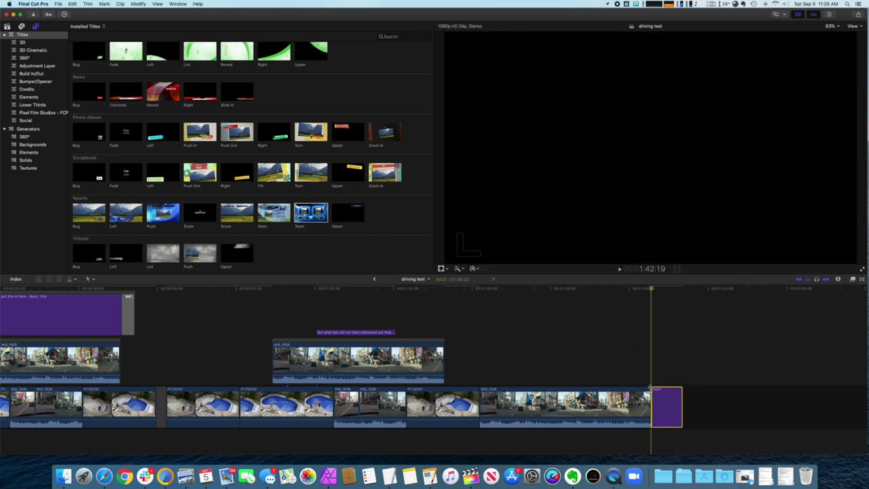
{"action": "key", "text": "space"}
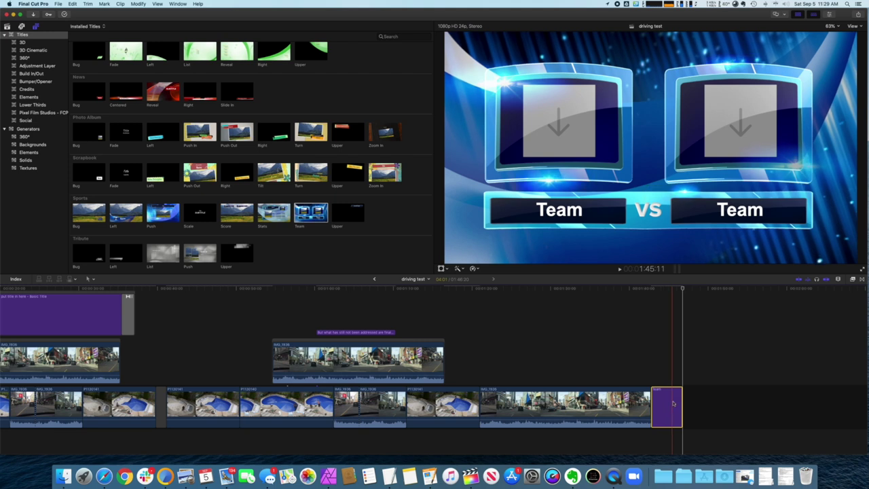
{"action": "left_click_drag", "start_coordinate": [680, 404], "coordinate": [706, 404]}
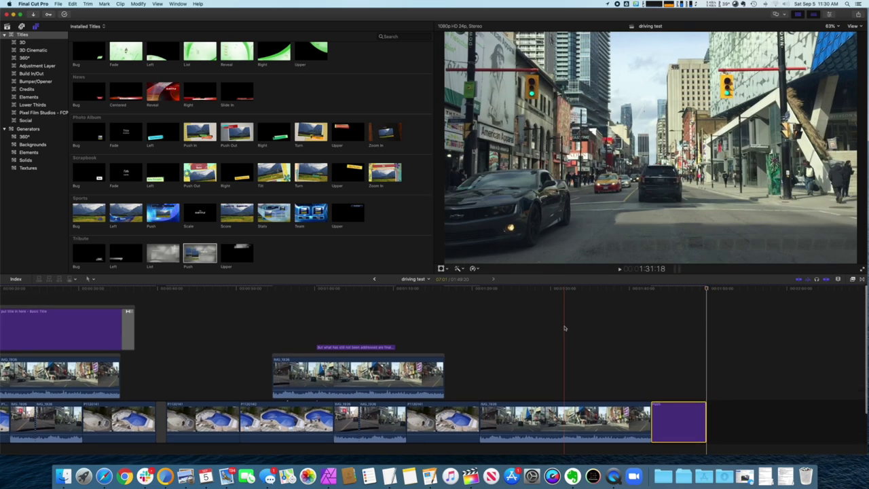
Play the transitions at the start and end of the "put title in here" Basic Title near the project's beginning
{"action": "key", "text": "super+equal"}
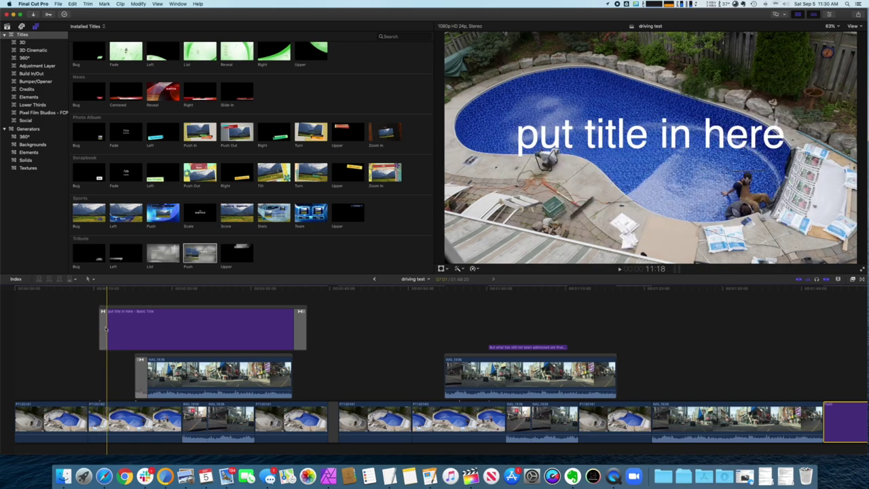
{"action": "left_click", "coordinate": [115, 330]}
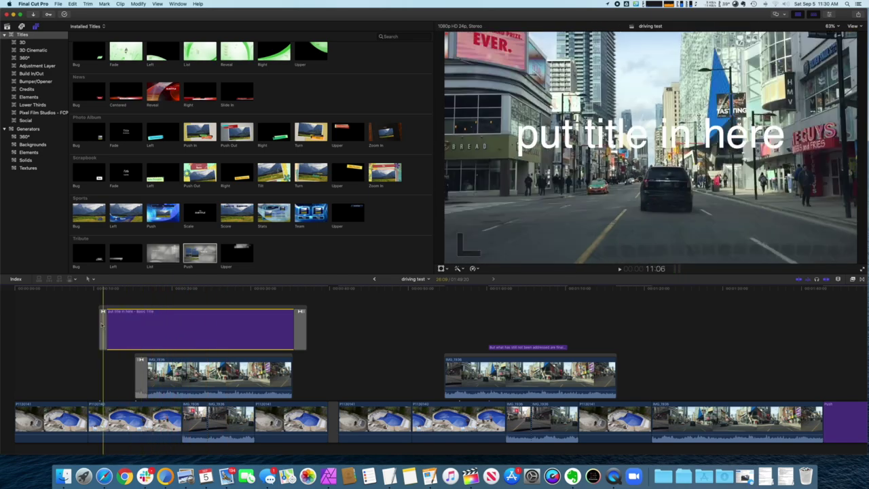
{"action": "key", "text": "space"}
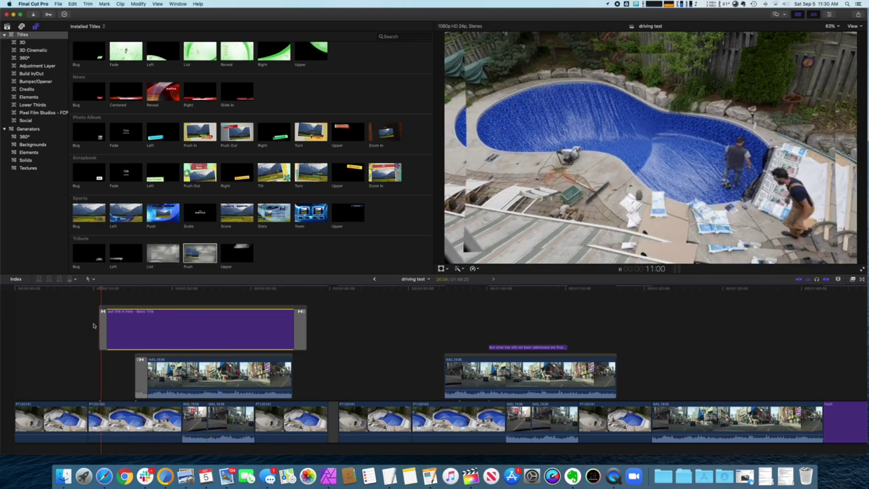
{"action": "left_click", "coordinate": [102, 421]}
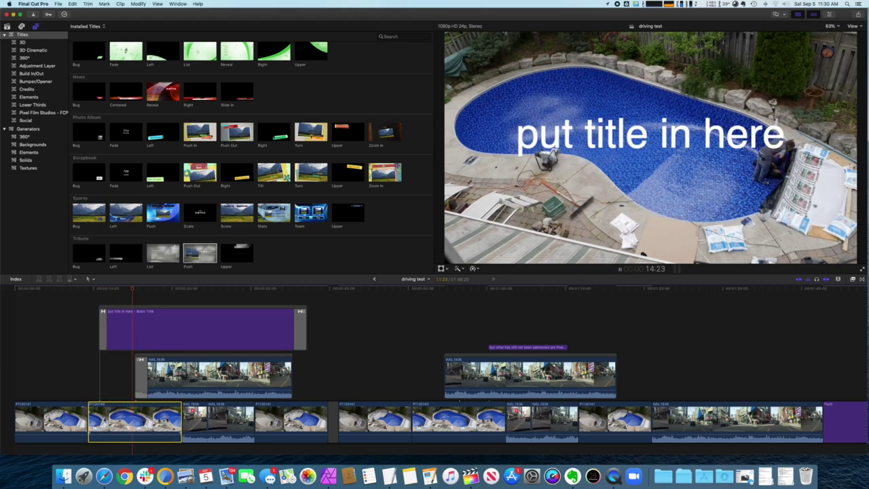
{"action": "key", "text": "space"}
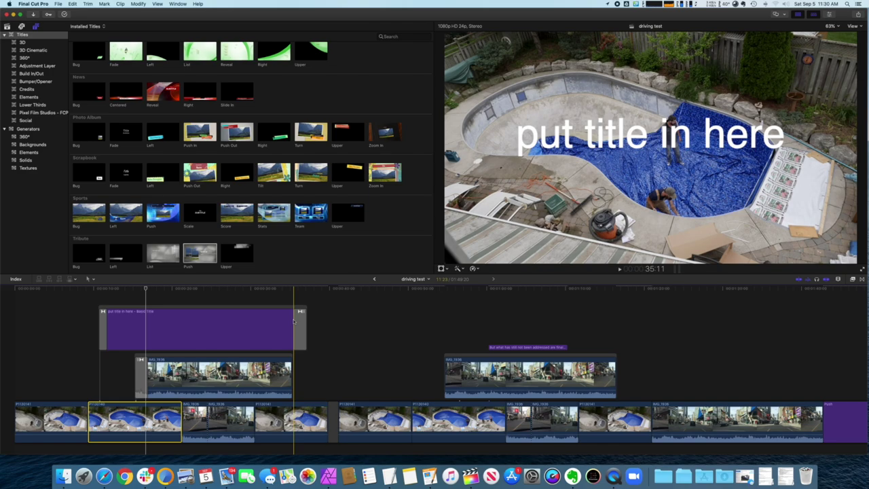
{"action": "key", "text": "space"}
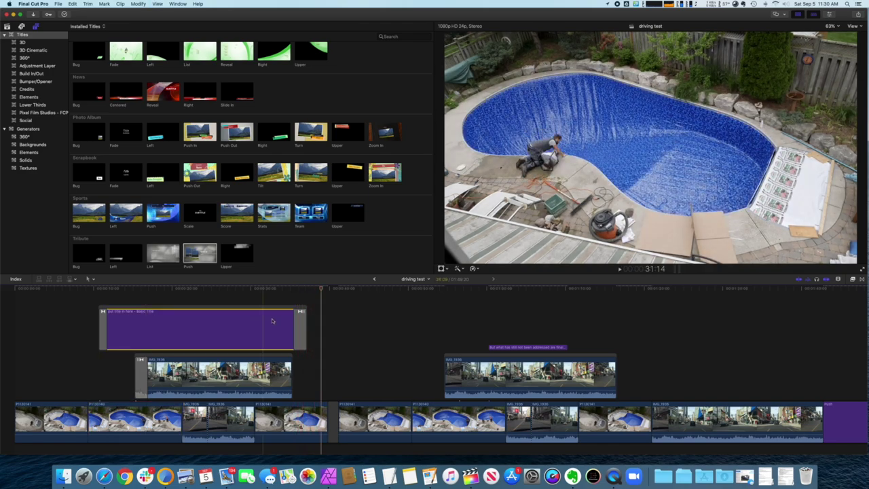
{"action": "key", "text": "space"}
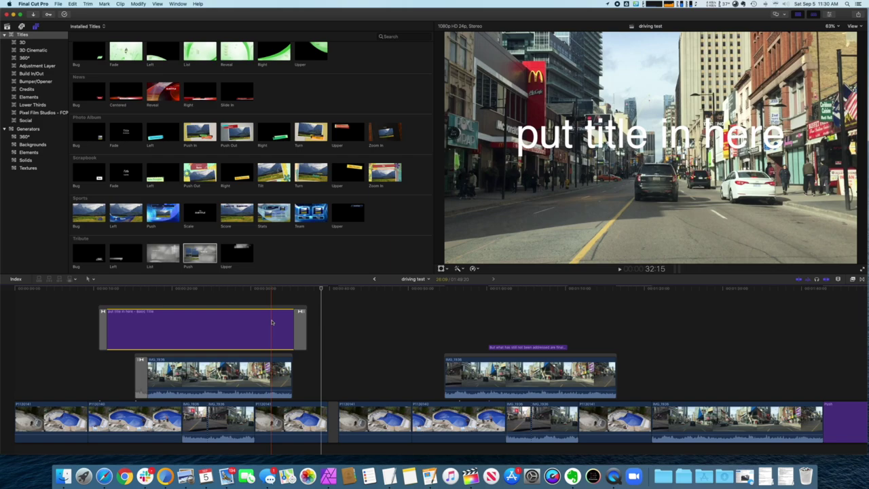
Replay how the "put title in here" title enters over the pool clip and exits at its end
{"action": "left_click", "coordinate": [271, 321]}
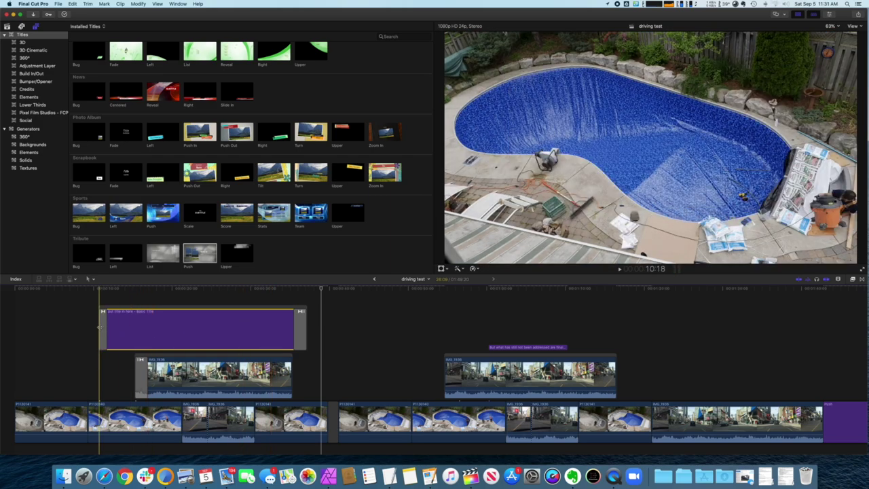
{"action": "key", "text": "space"}
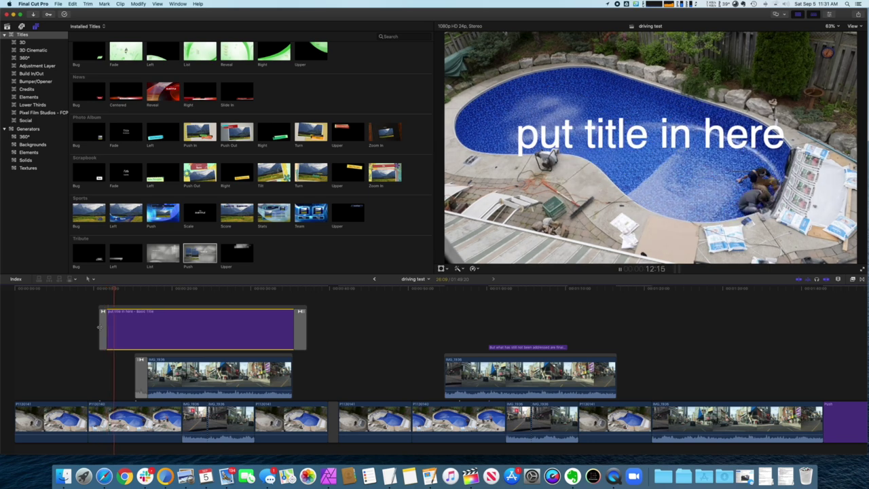
{"action": "key", "text": "space"}
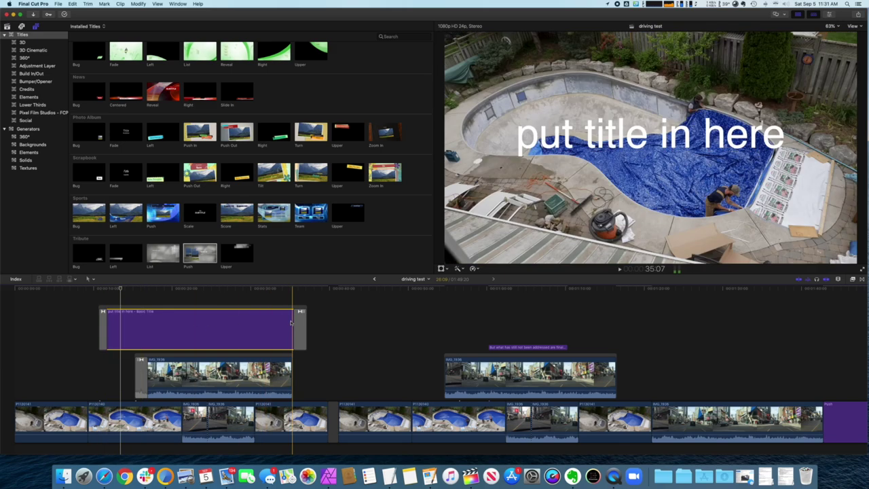
{"action": "key", "text": "space"}
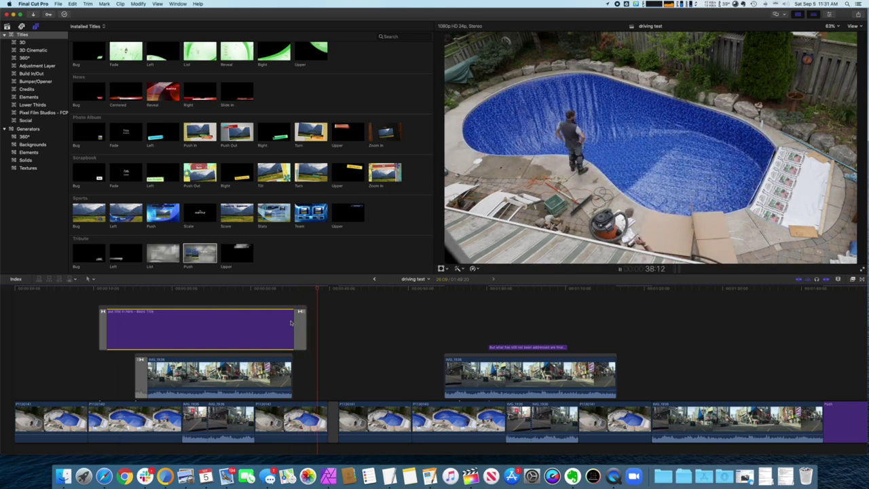
{"action": "key", "text": "space"}
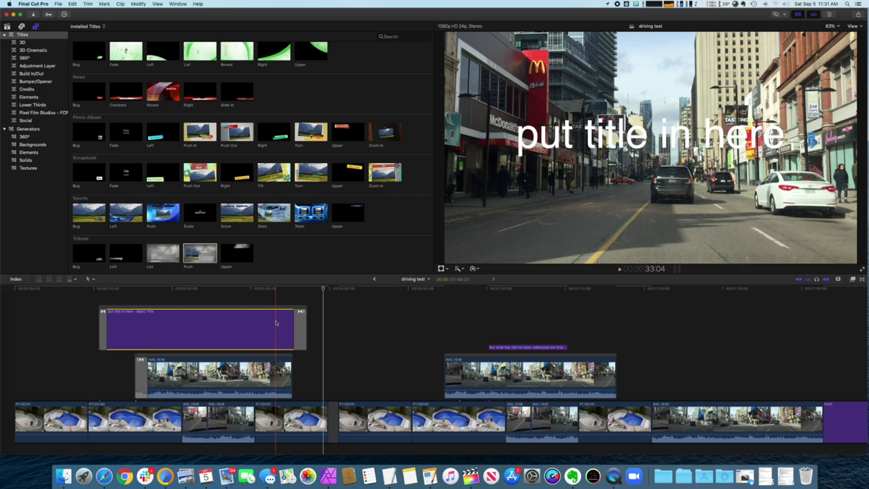